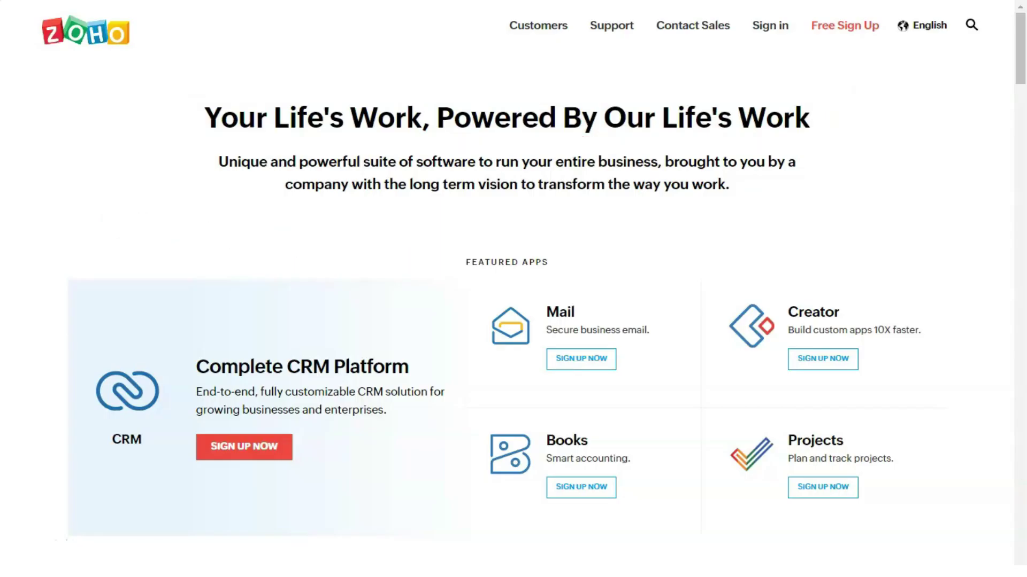
scroll(513, 289, down, 5)
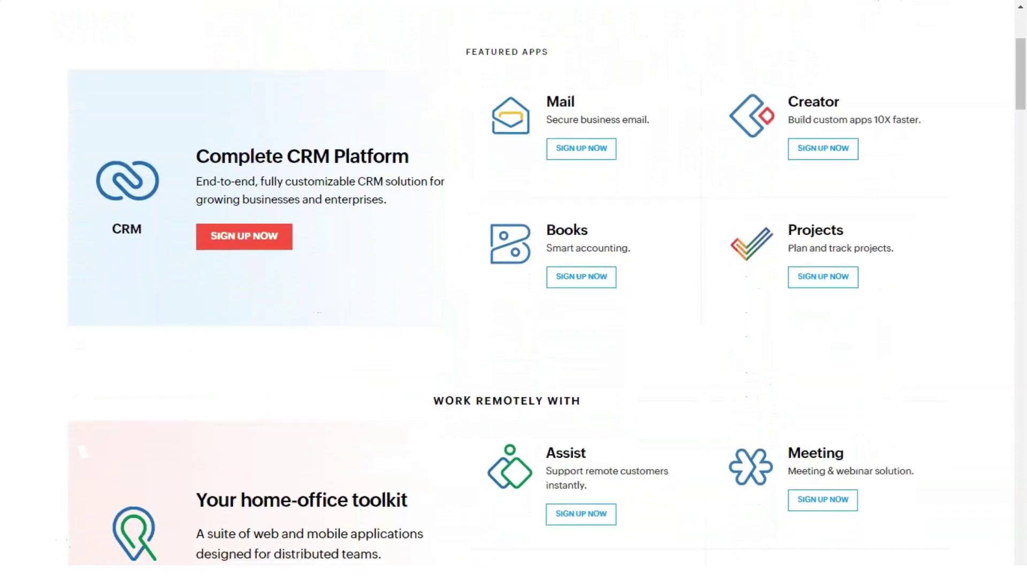
scroll(513, 288, down, 2)
scroll(513, 288, down, 2)
scroll(514, 289, down, 2)
scroll(514, 289, down, 1)
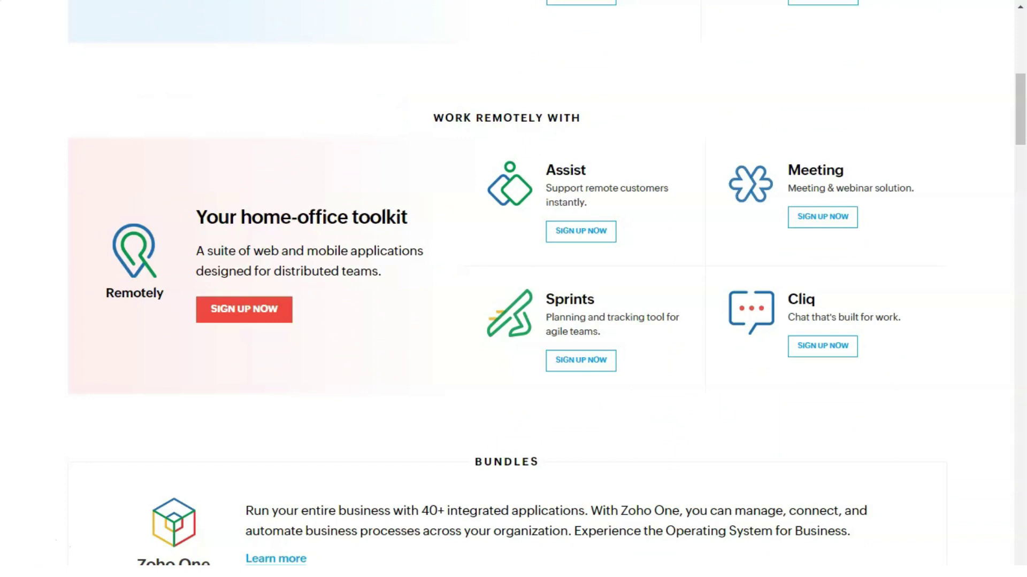
scroll(513, 288, down, 1)
scroll(514, 289, down, 1)
scroll(513, 288, down, 1)
scroll(513, 289, down, 1)
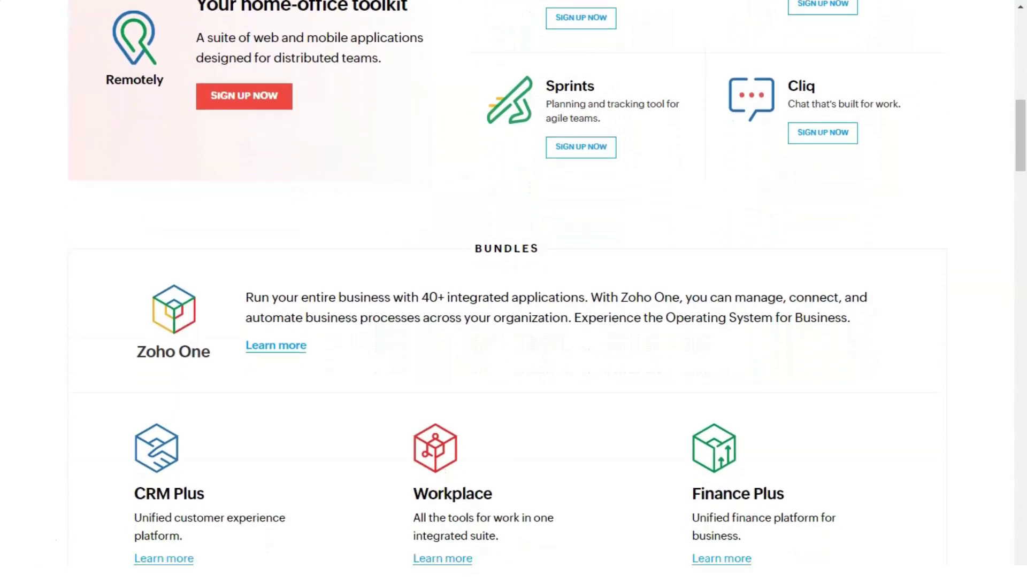
scroll(513, 290, down, 1)
scroll(513, 289, down, 1)
scroll(513, 288, down, 1)
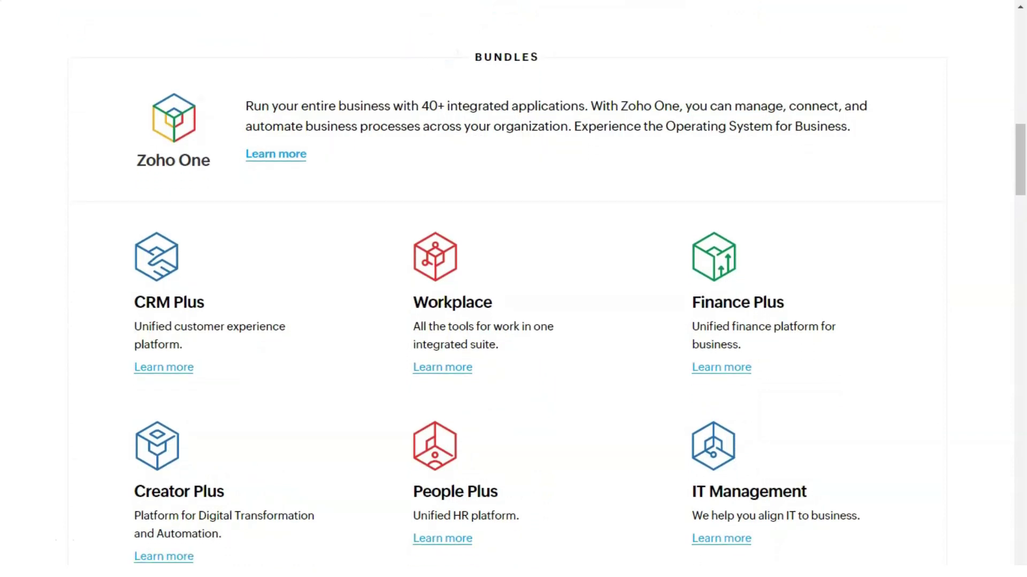
scroll(513, 289, down, 1)
scroll(513, 289, down, 1)
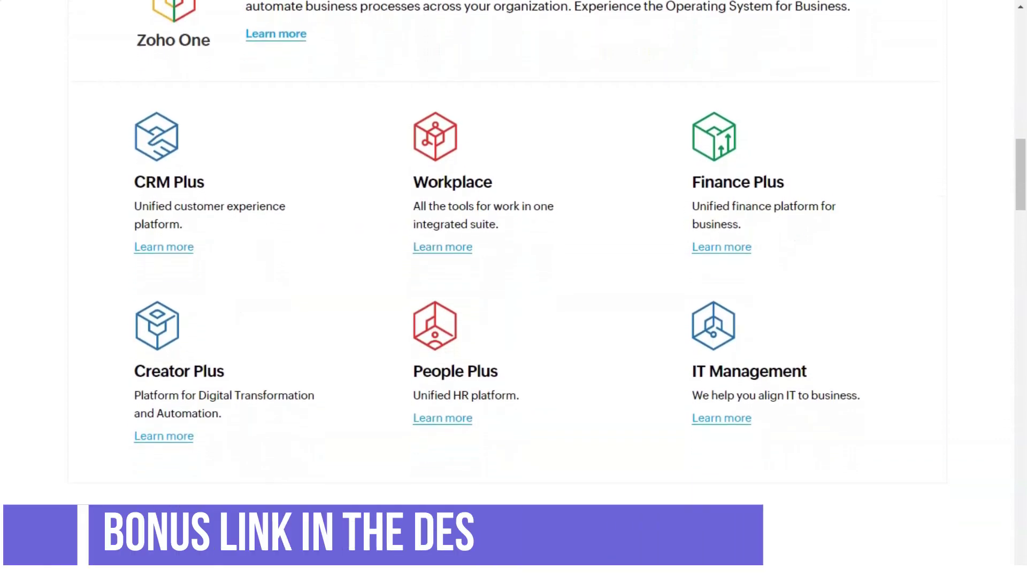
scroll(514, 289, down, 1)
scroll(513, 289, down, 1)
scroll(513, 288, down, 1)
scroll(513, 289, down, 1)
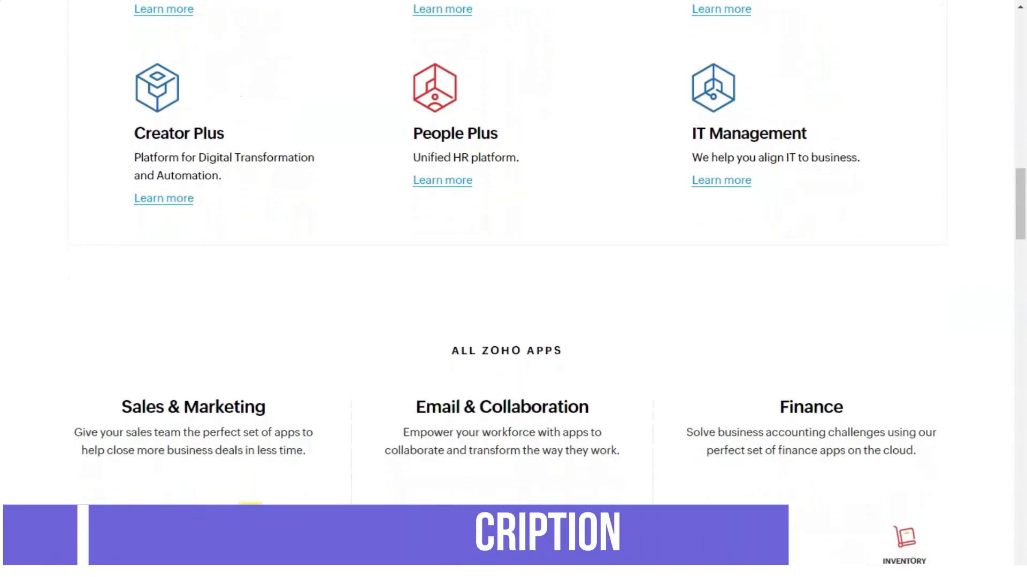
scroll(513, 289, down, 1)
scroll(514, 289, down, 1)
scroll(513, 290, down, 1)
scroll(514, 289, down, 1)
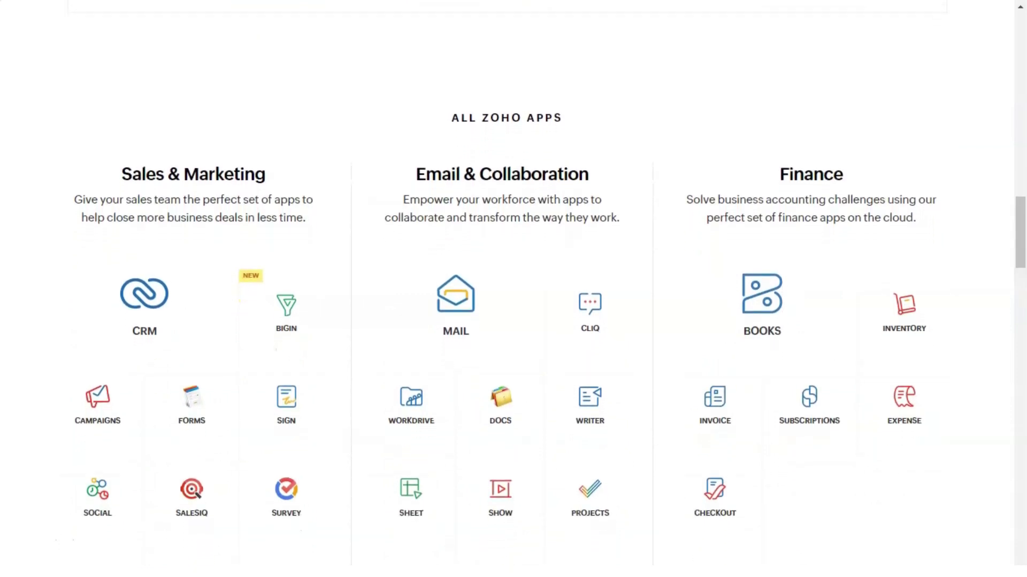
scroll(514, 289, down, 1)
scroll(513, 289, down, 1)
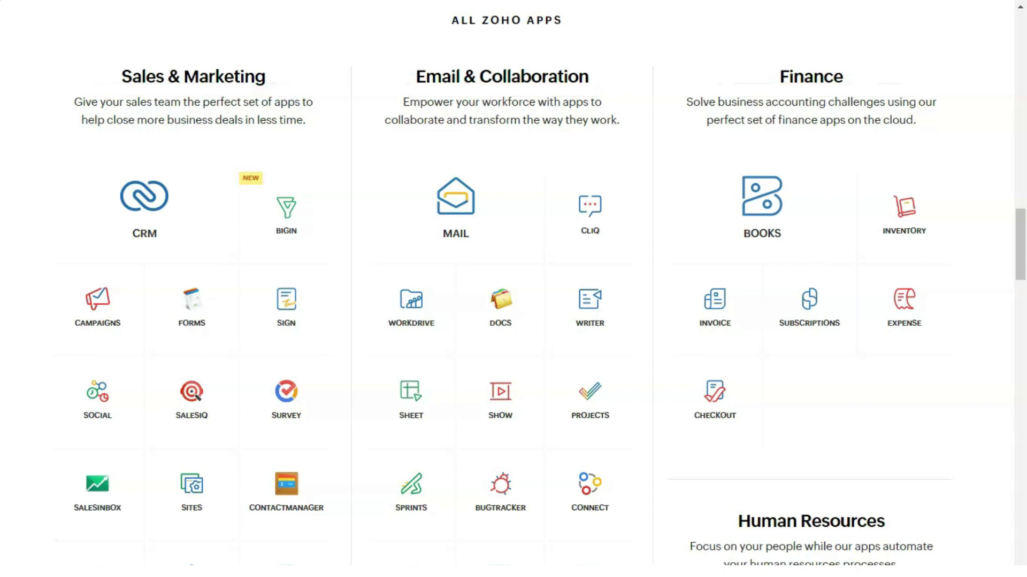
scroll(513, 290, down, 2)
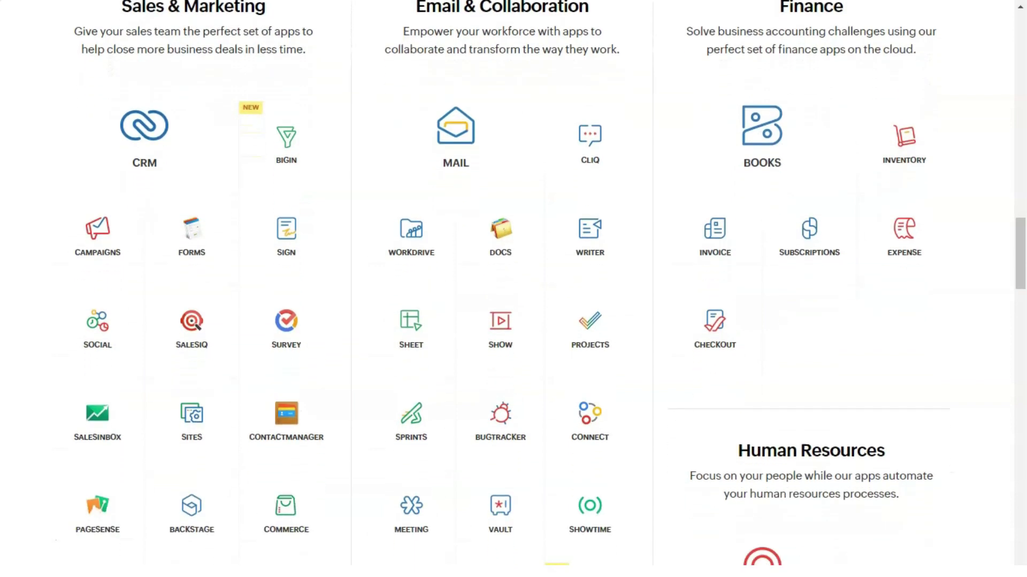
scroll(514, 289, down, 1)
scroll(514, 288, down, 1)
scroll(514, 290, down, 2)
scroll(513, 288, down, 2)
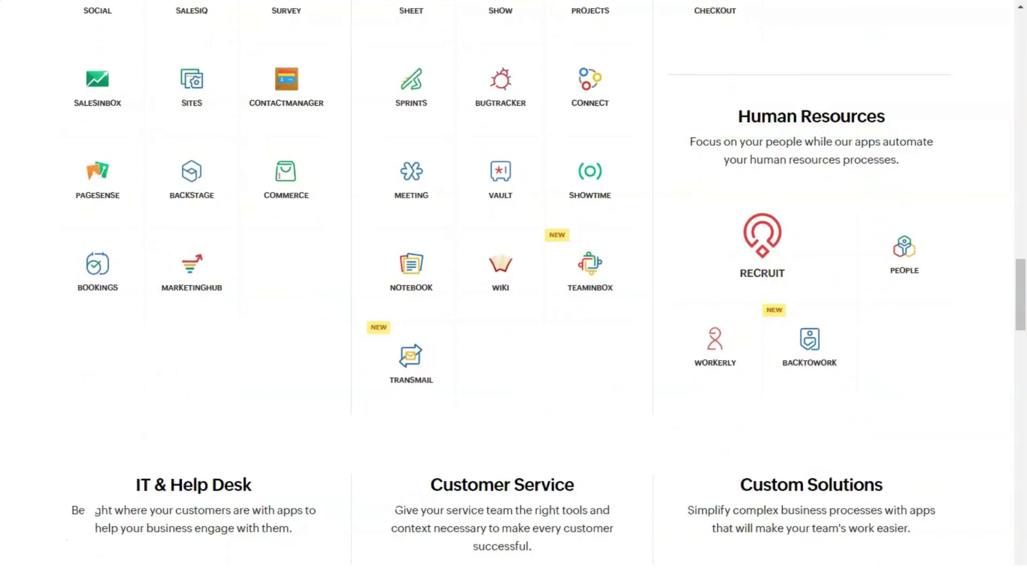
scroll(513, 289, down, 1)
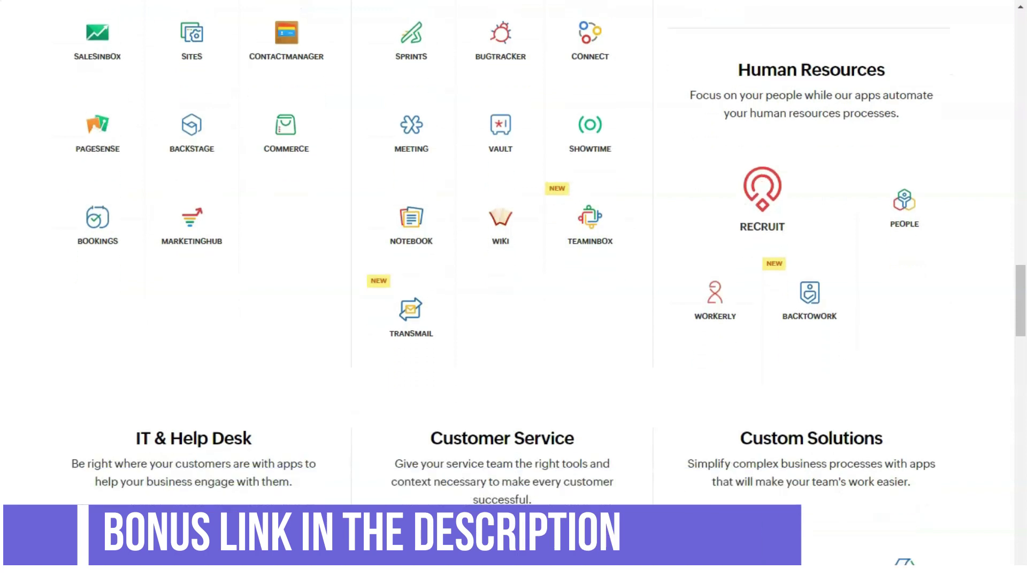
scroll(513, 289, down, 1)
scroll(513, 288, down, 1)
scroll(514, 290, down, 1)
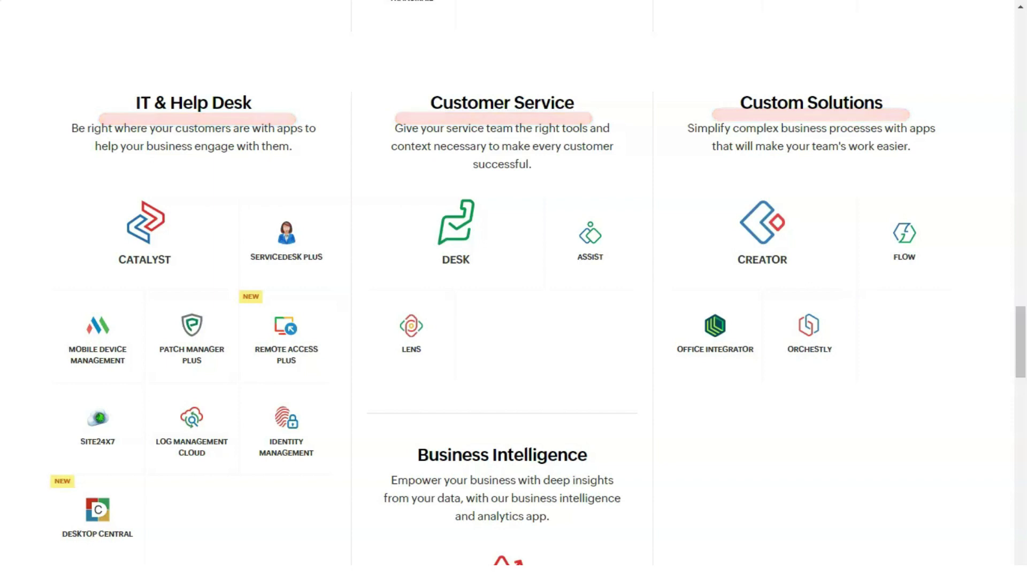
scroll(513, 289, down, 1)
scroll(514, 289, down, 2)
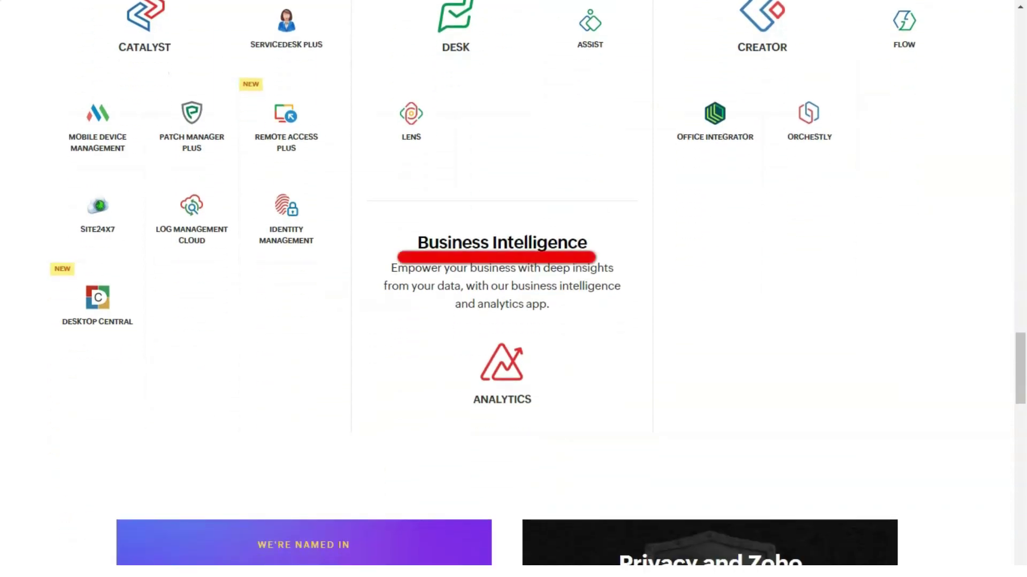
scroll(513, 288, down, 1)
scroll(514, 289, down, 2)
scroll(513, 289, down, 2)
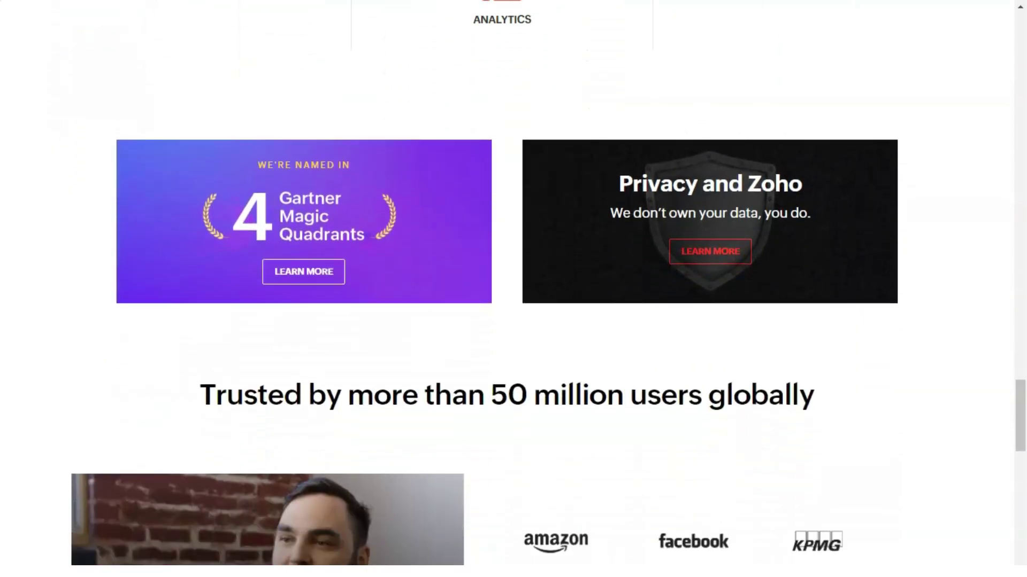
scroll(513, 289, down, 1)
scroll(513, 289, down, 2)
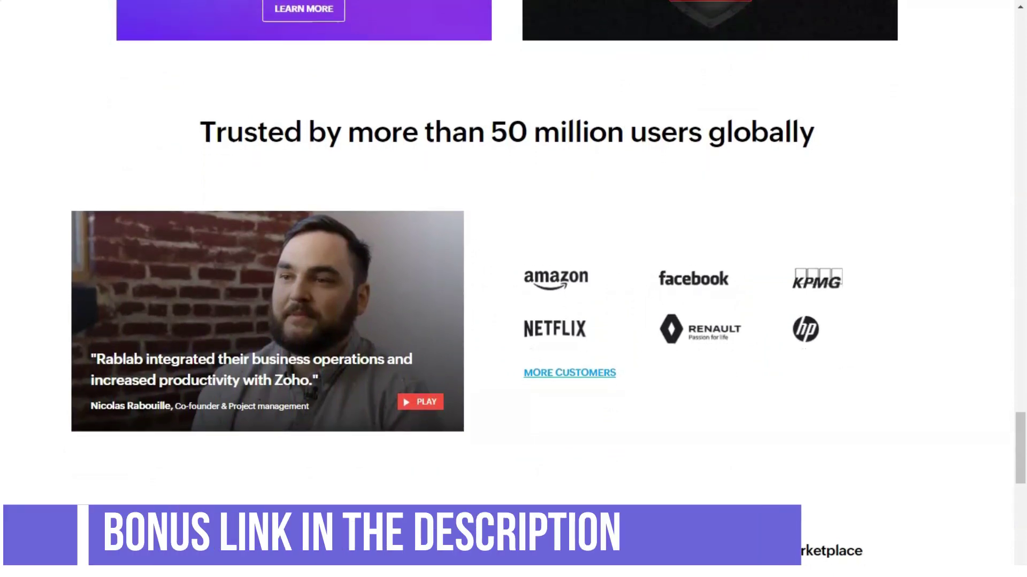
scroll(514, 289, down, 1)
scroll(514, 289, down, 1)
scroll(513, 289, down, 1)
scroll(513, 290, down, 1)
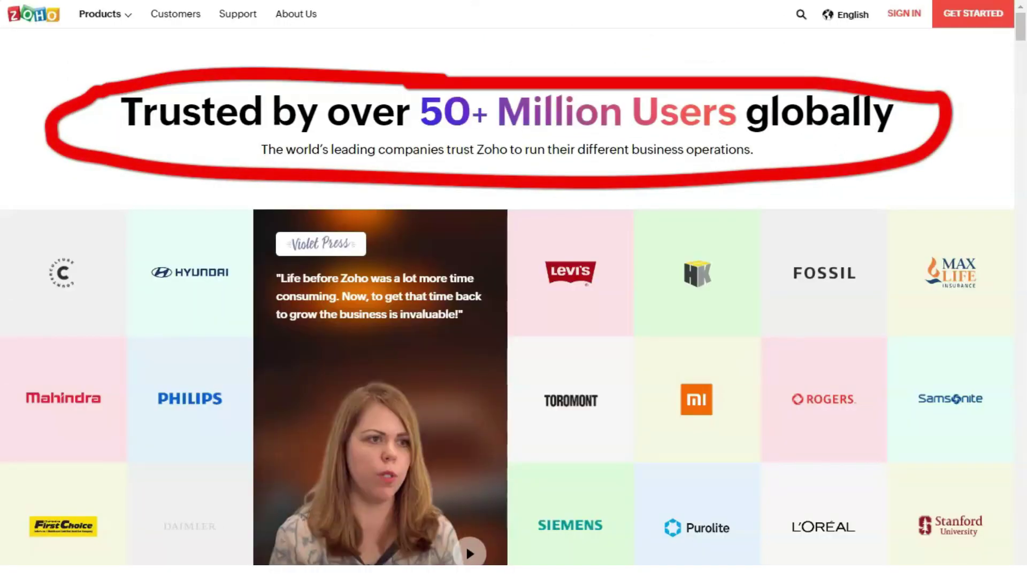
scroll(514, 288, down, 1)
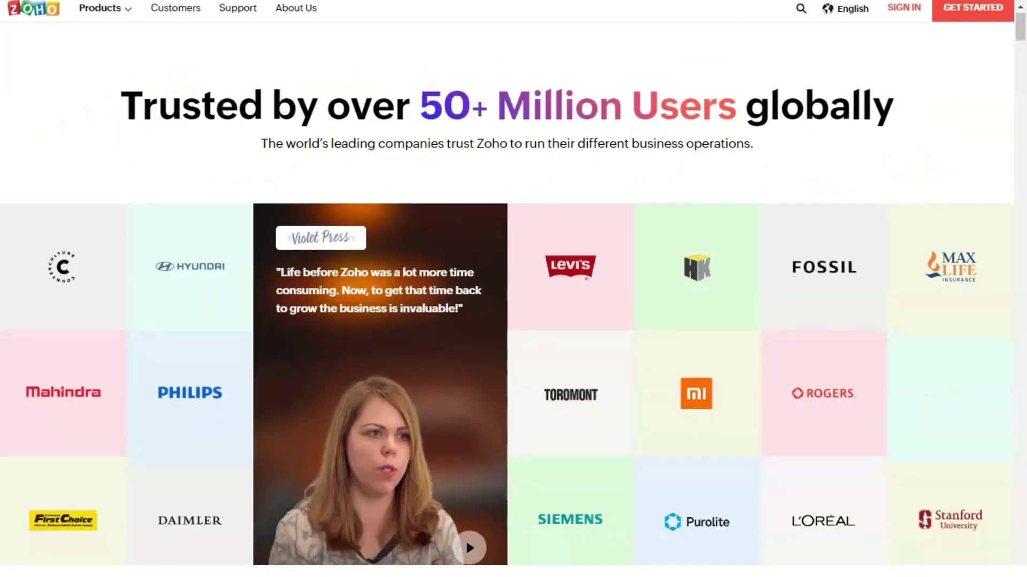
scroll(648, 562, down, 1)
scroll(648, 562, down, 1)
scroll(648, 562, down, 1)
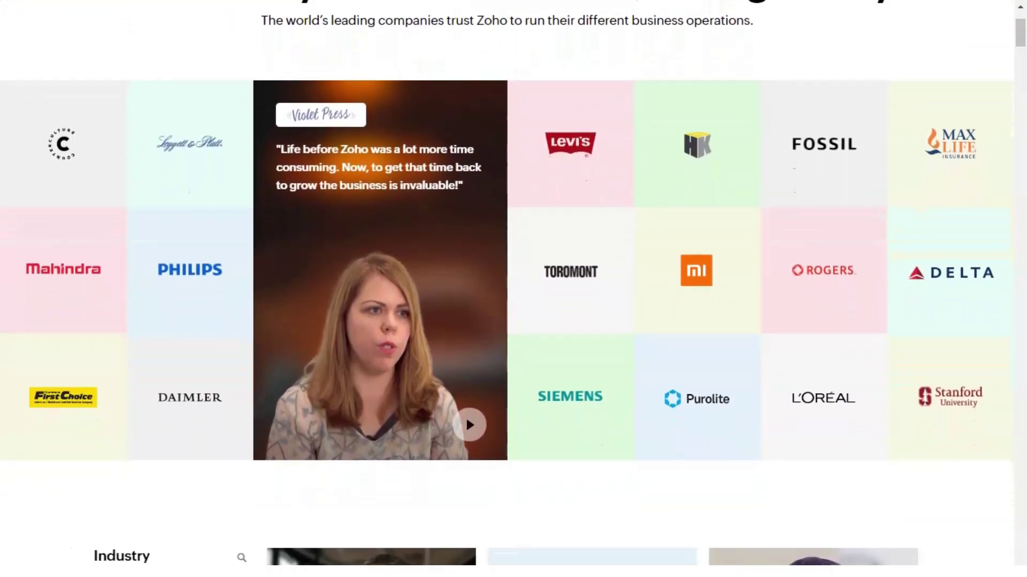
scroll(648, 562, down, 1)
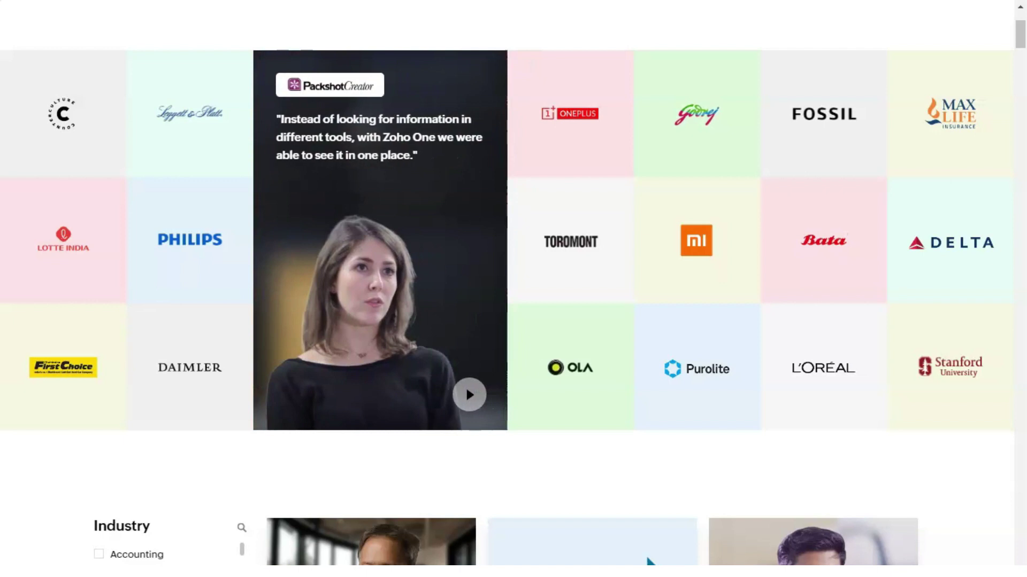
scroll(648, 561, down, 1)
scroll(648, 562, down, 1)
scroll(648, 562, down, 2)
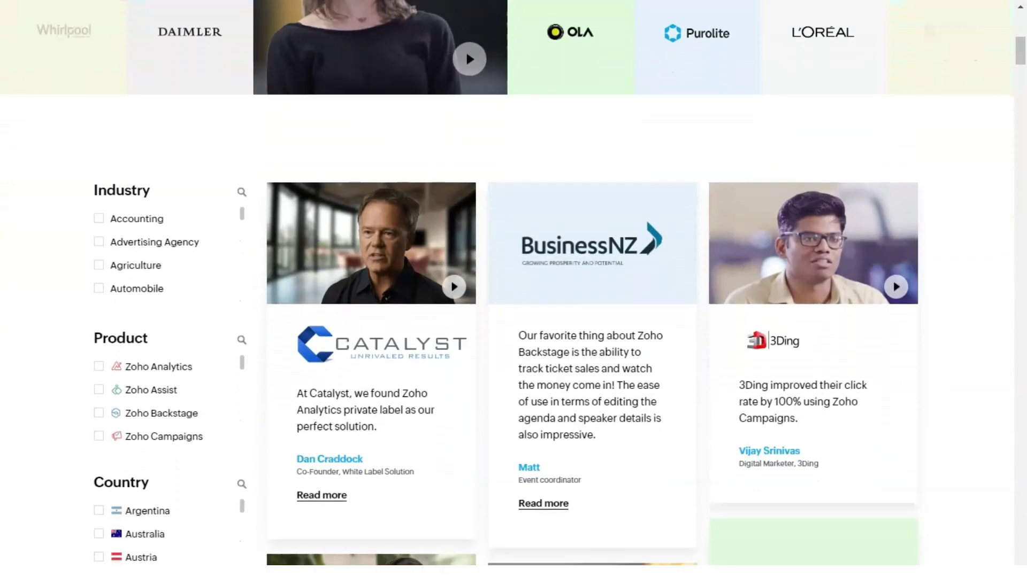
scroll(513, 305, down, 2)
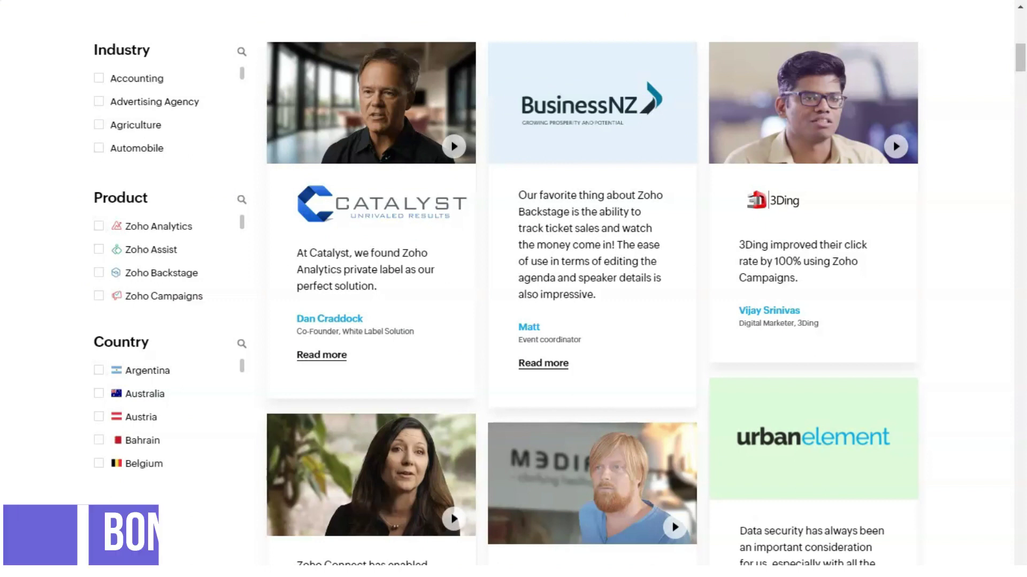
scroll(513, 305, down, 1)
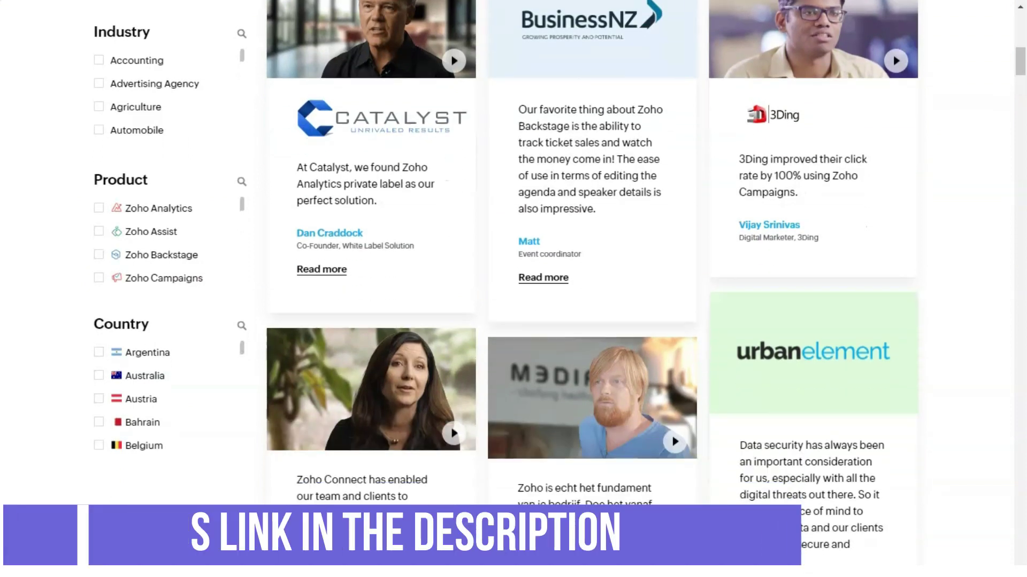
scroll(513, 305, down, 3)
scroll(513, 305, down, 3)
scroll(514, 306, down, 2)
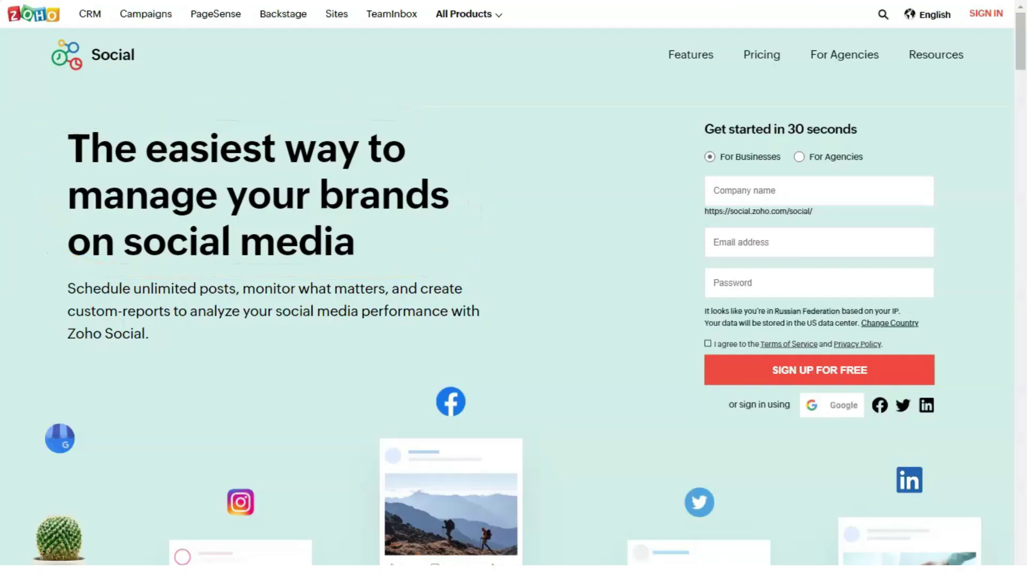
scroll(513, 289, down, 1)
scroll(513, 288, down, 1)
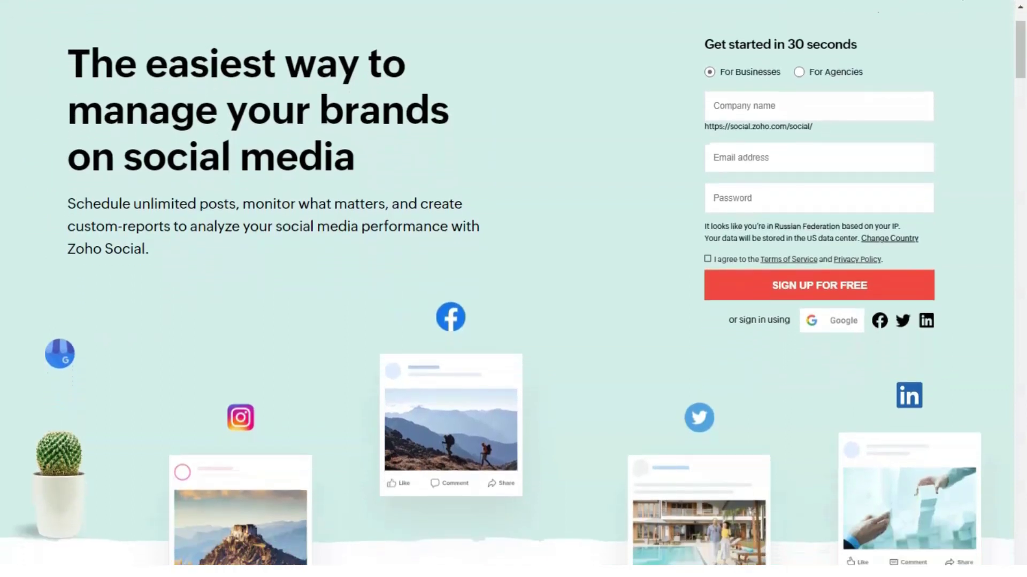
scroll(514, 289, down, 1)
scroll(514, 289, down, 1)
scroll(513, 289, down, 1)
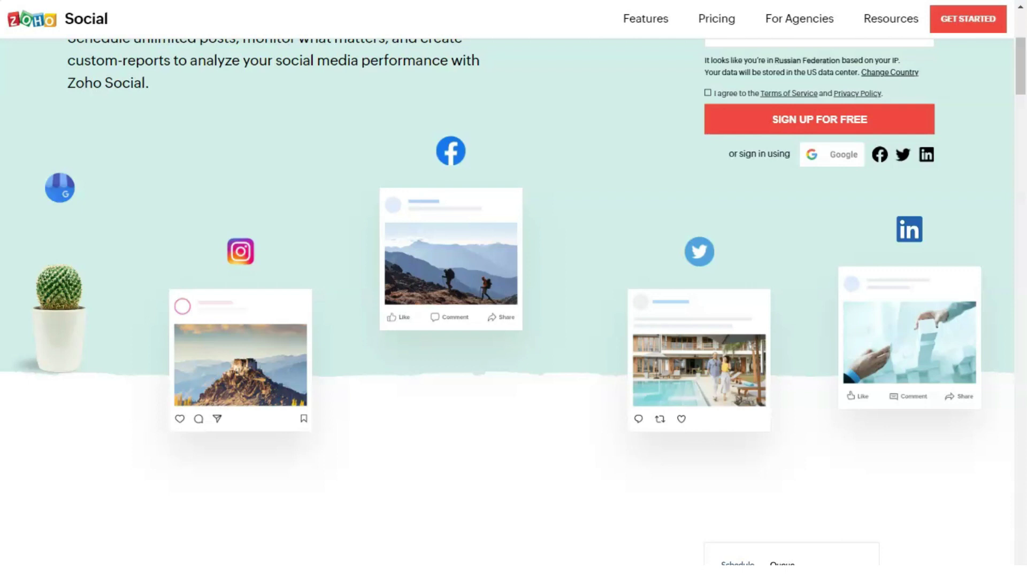
scroll(513, 289, down, 1)
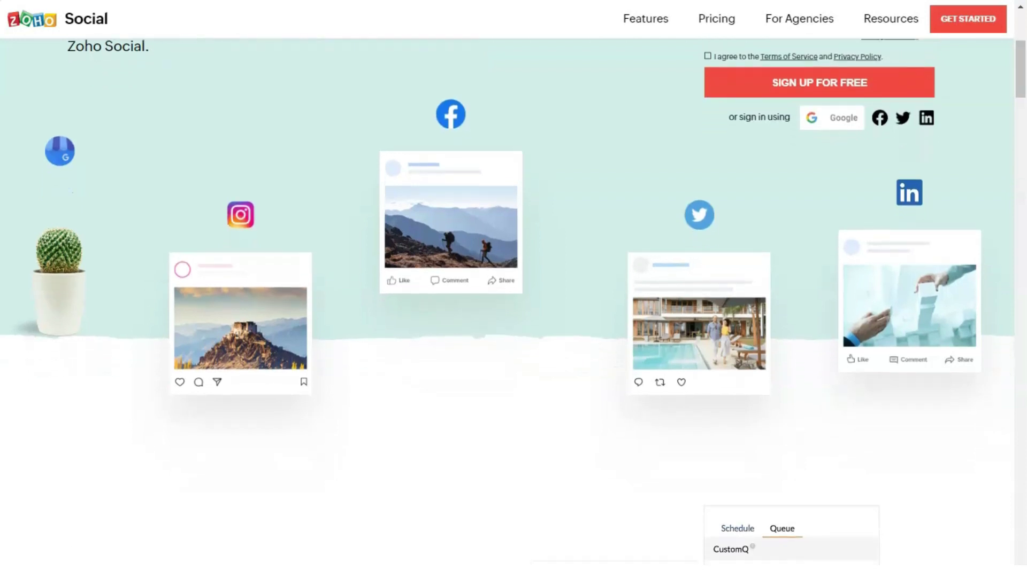
scroll(513, 289, down, 1)
scroll(513, 290, down, 1)
scroll(513, 289, down, 1)
scroll(514, 288, down, 1)
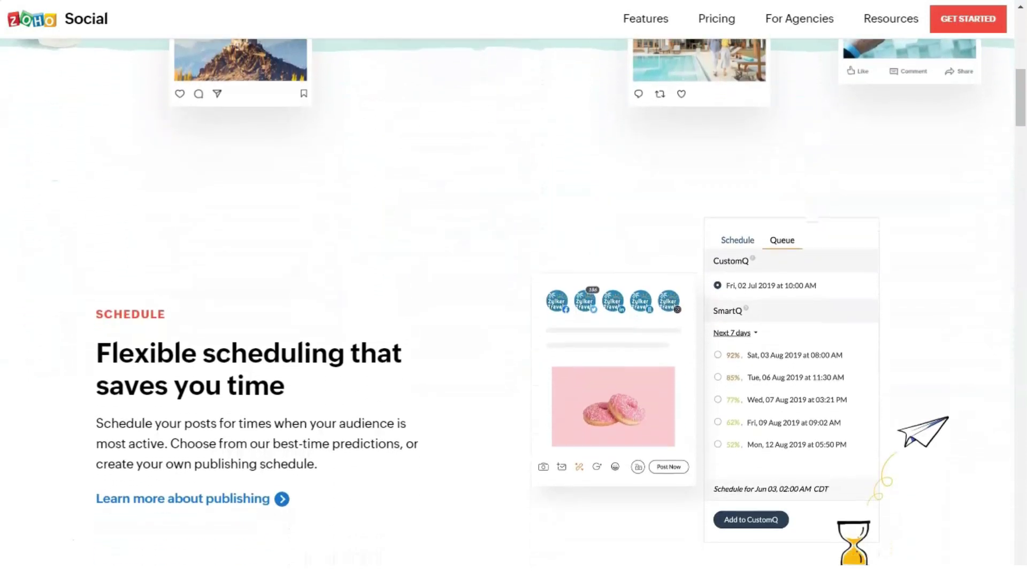
scroll(514, 290, down, 1)
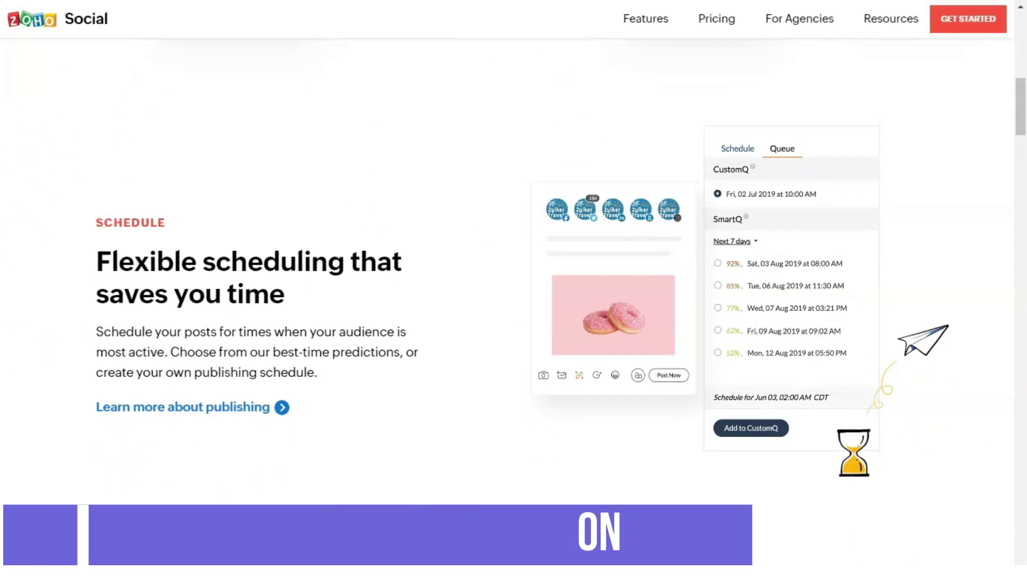
scroll(514, 289, down, 1)
scroll(514, 289, down, 1)
scroll(514, 289, down, 1)
scroll(514, 288, down, 2)
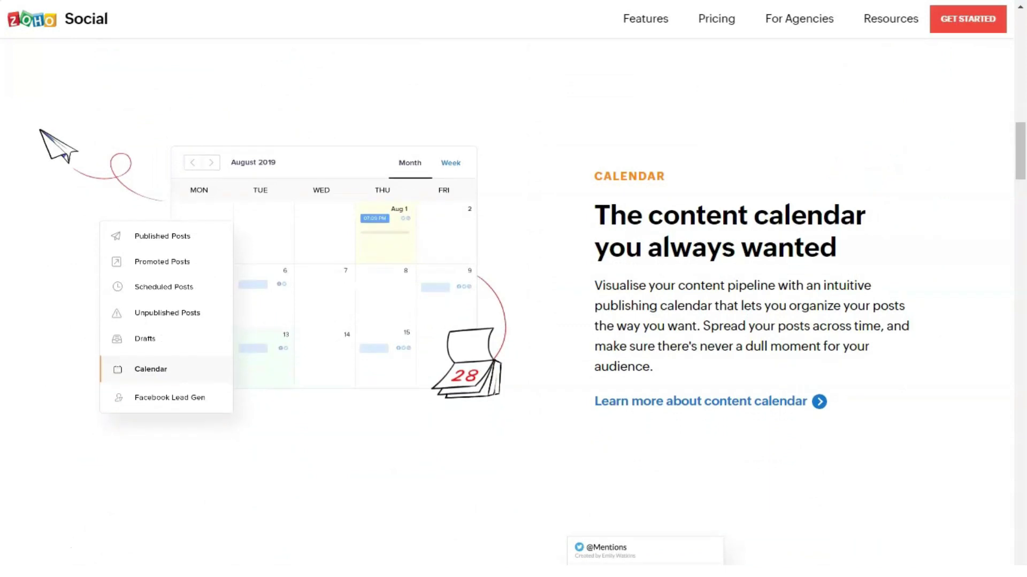
scroll(513, 289, down, 1)
scroll(513, 289, down, 1)
scroll(513, 289, down, 1)
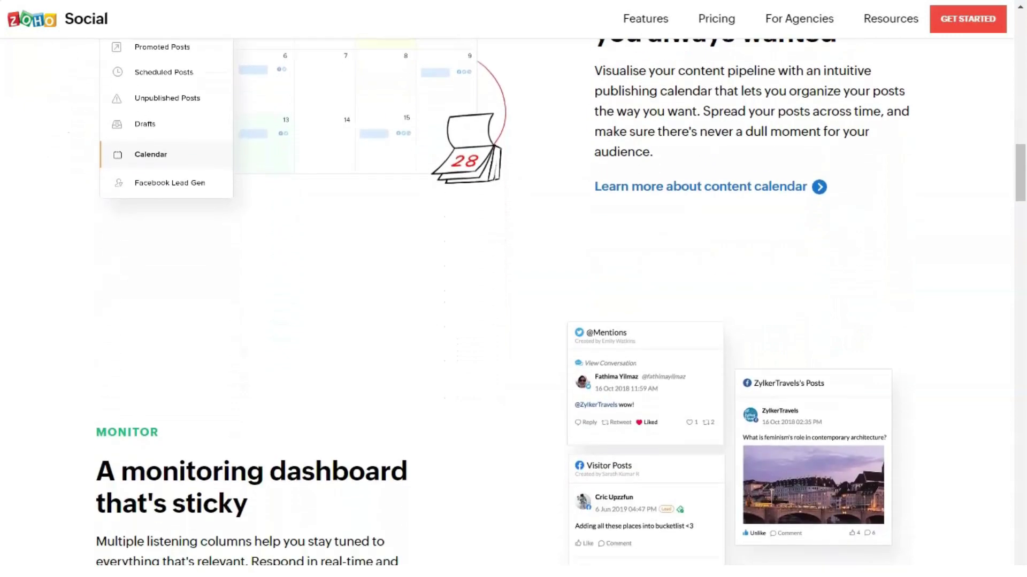
scroll(513, 289, down, 1)
scroll(514, 288, down, 2)
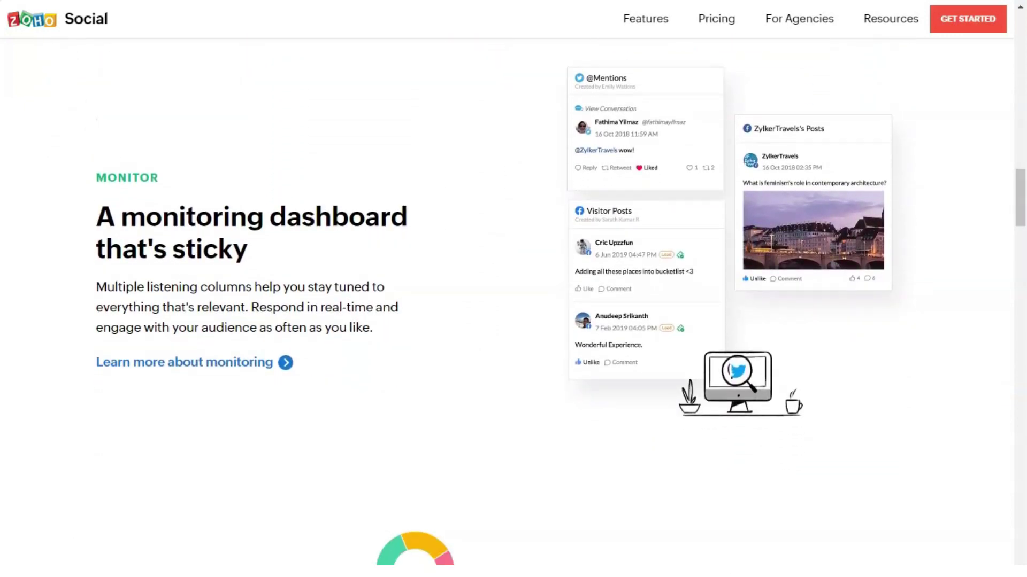
scroll(513, 289, down, 1)
scroll(514, 289, down, 2)
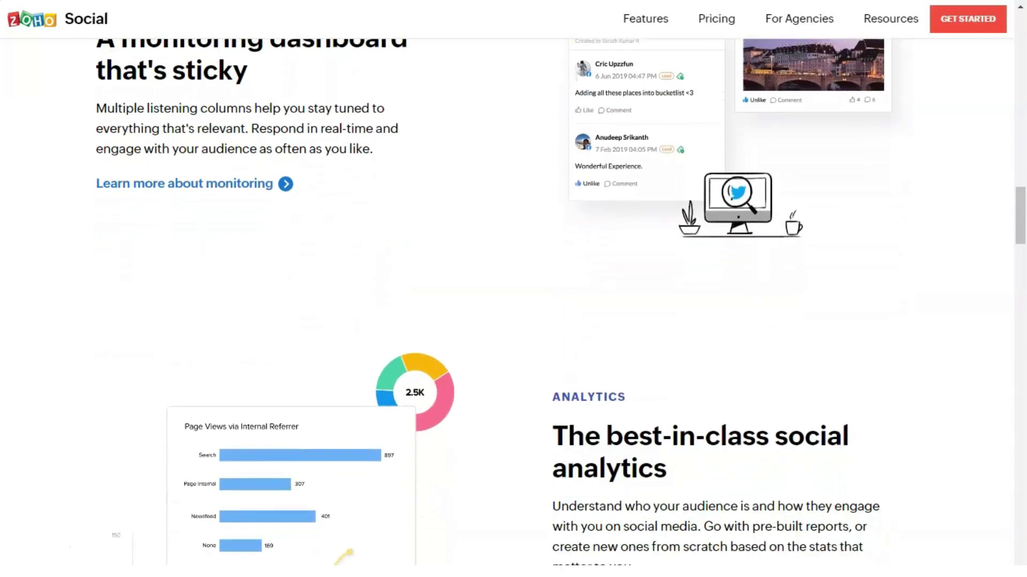
scroll(514, 289, down, 1)
scroll(514, 289, down, 1)
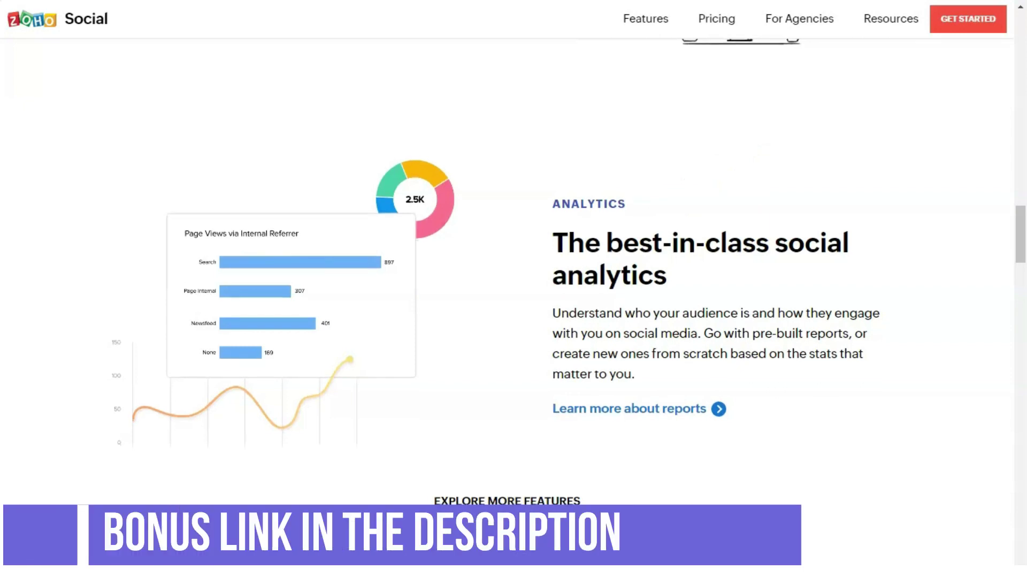
scroll(513, 289, down, 1)
scroll(514, 289, down, 2)
scroll(513, 289, down, 1)
scroll(513, 288, down, 2)
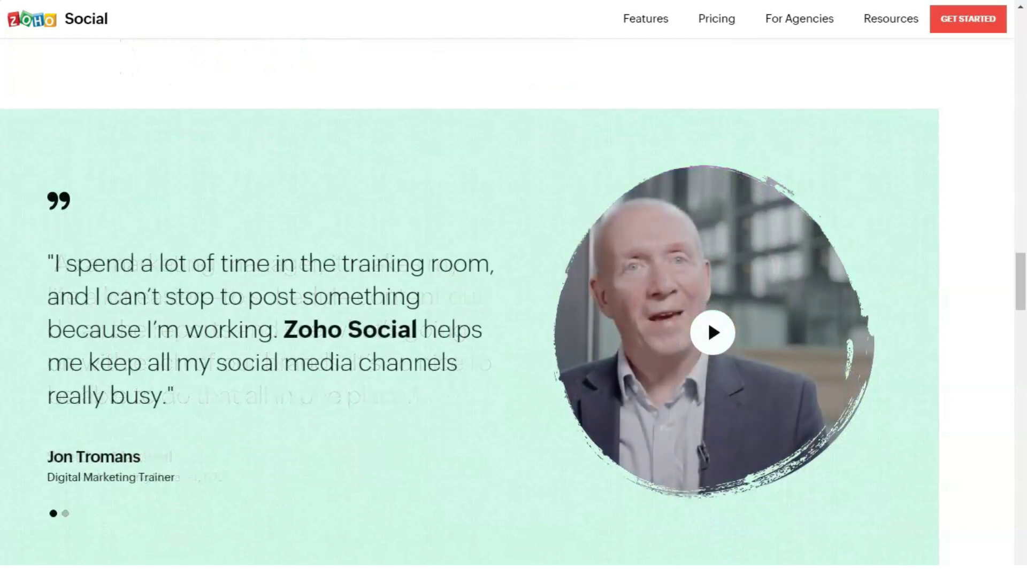
scroll(514, 289, down, 1)
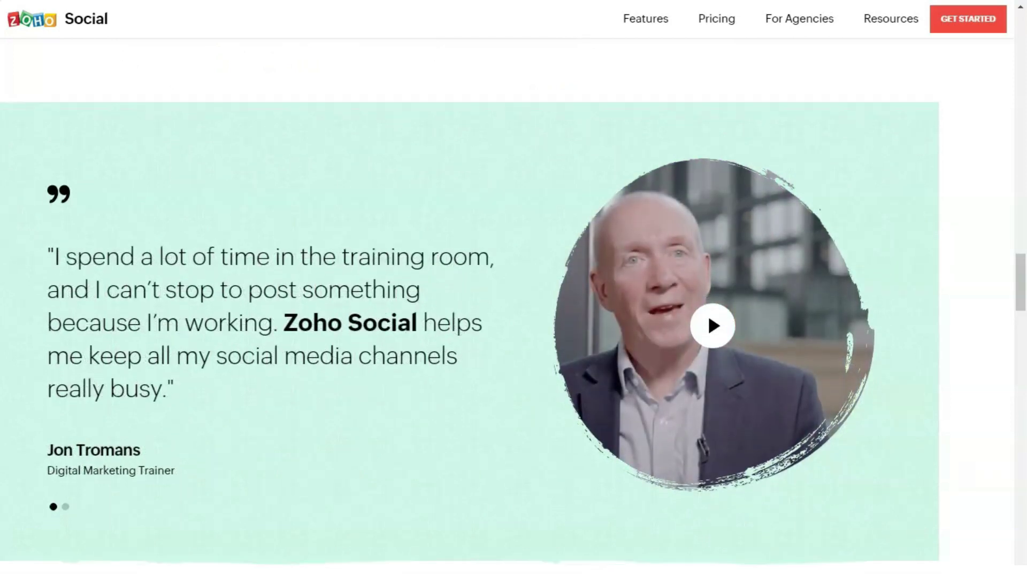
scroll(513, 289, down, 2)
scroll(513, 289, down, 1)
scroll(514, 288, down, 2)
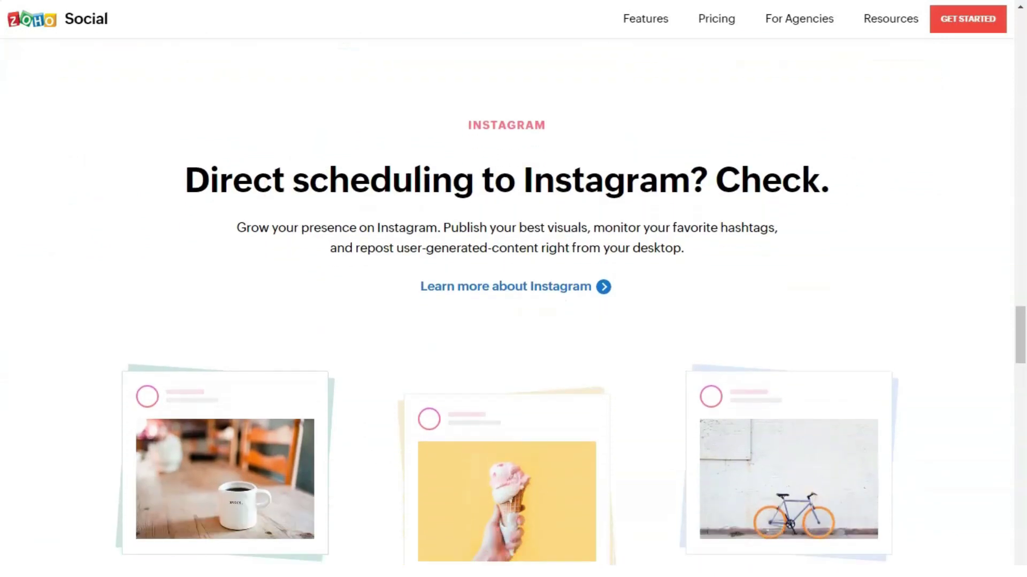
scroll(514, 289, down, 1)
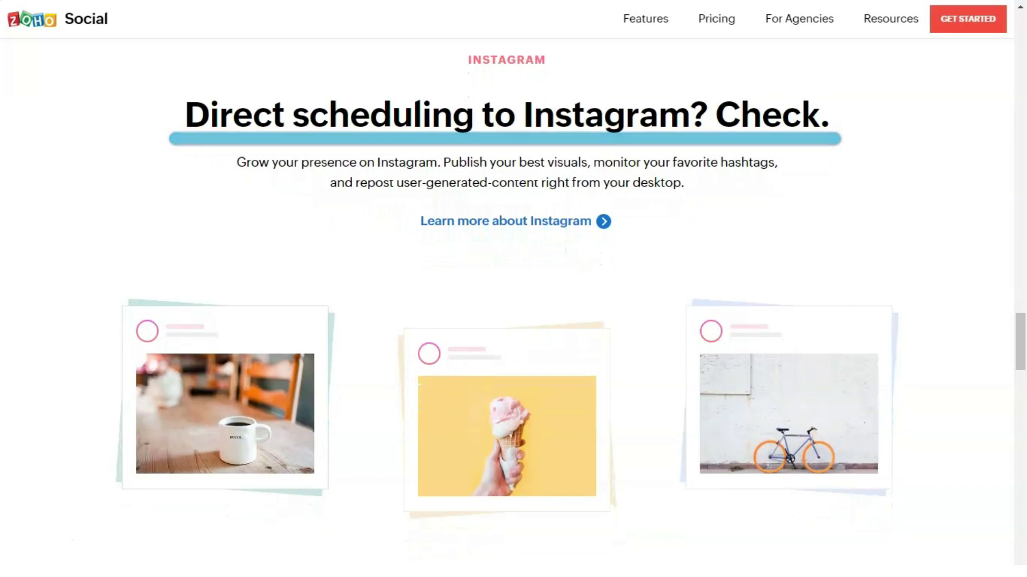
scroll(513, 289, down, 3)
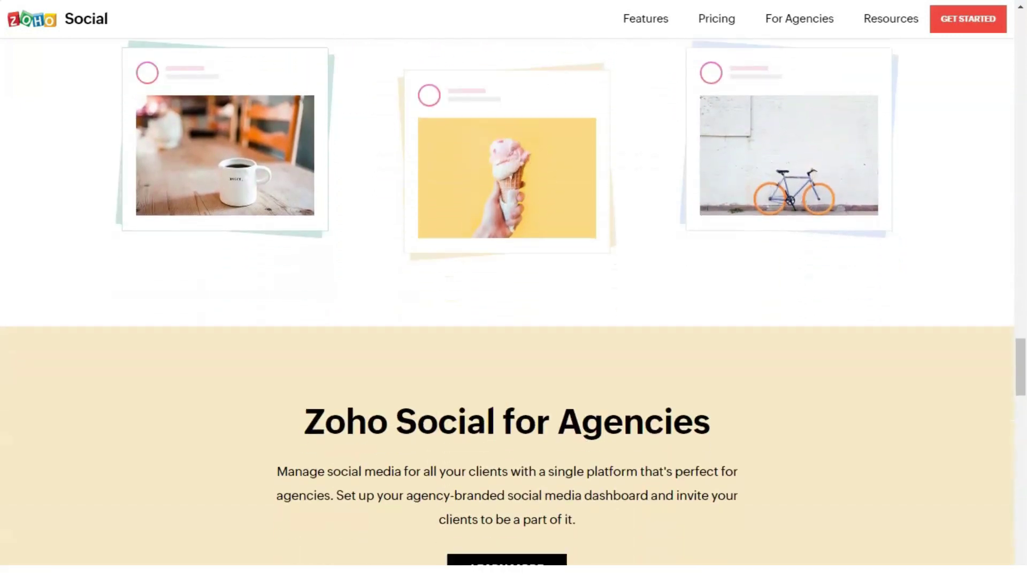
scroll(514, 290, down, 1)
scroll(513, 290, down, 1)
scroll(514, 289, down, 2)
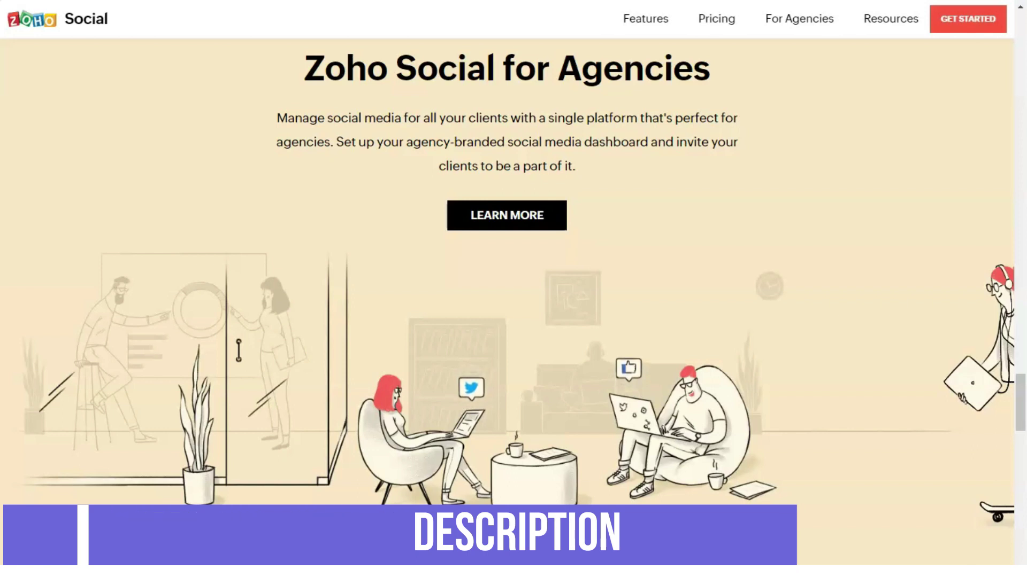
scroll(513, 288, down, 2)
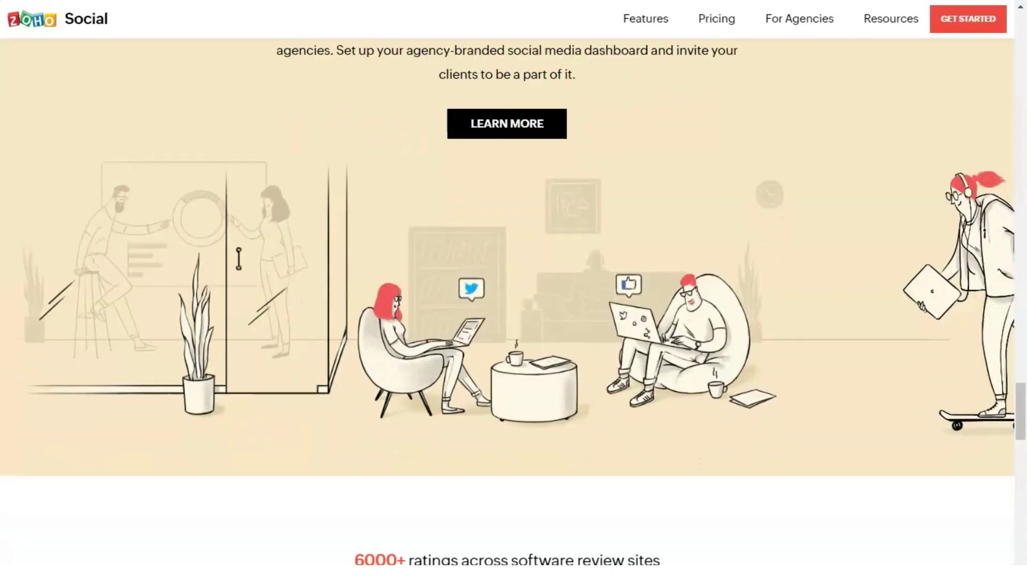
scroll(514, 289, down, 3)
scroll(513, 290, down, 2)
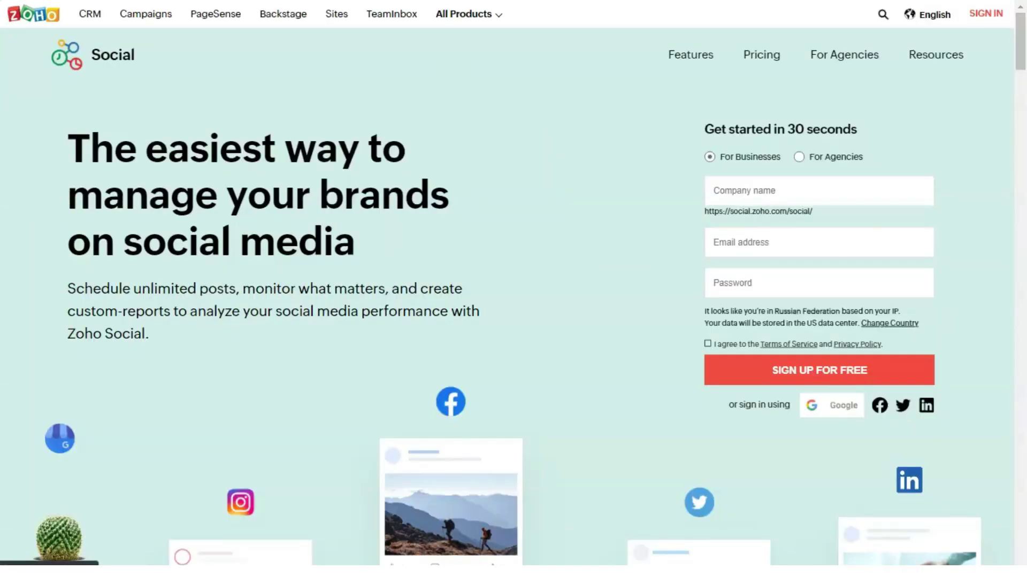
Step: Open the Zoho ContactManager page from the All Products menu under Sales
click(469, 14)
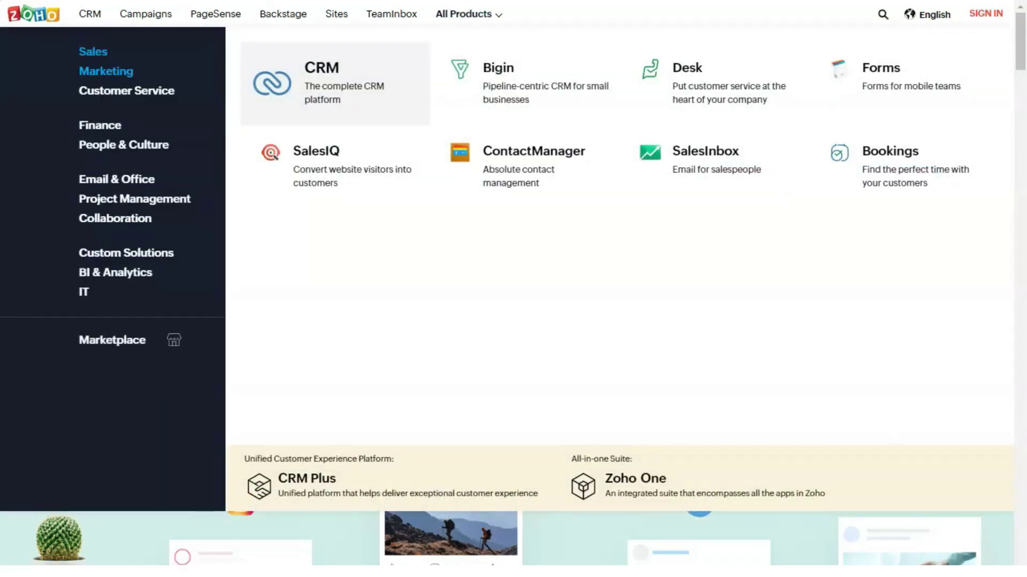
key(Escape)
click(468, 14)
click(525, 164)
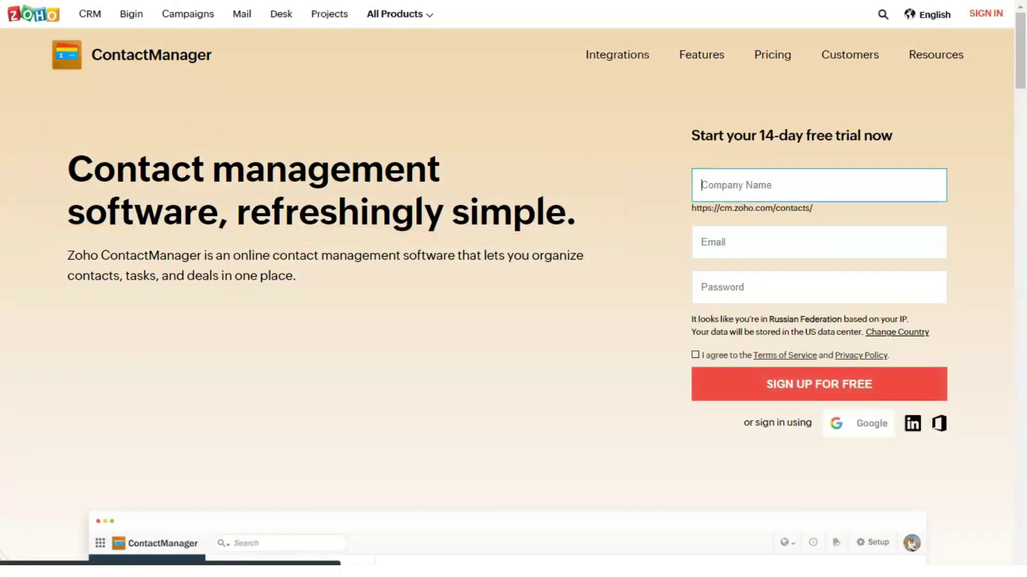
scroll(513, 289, down, 3)
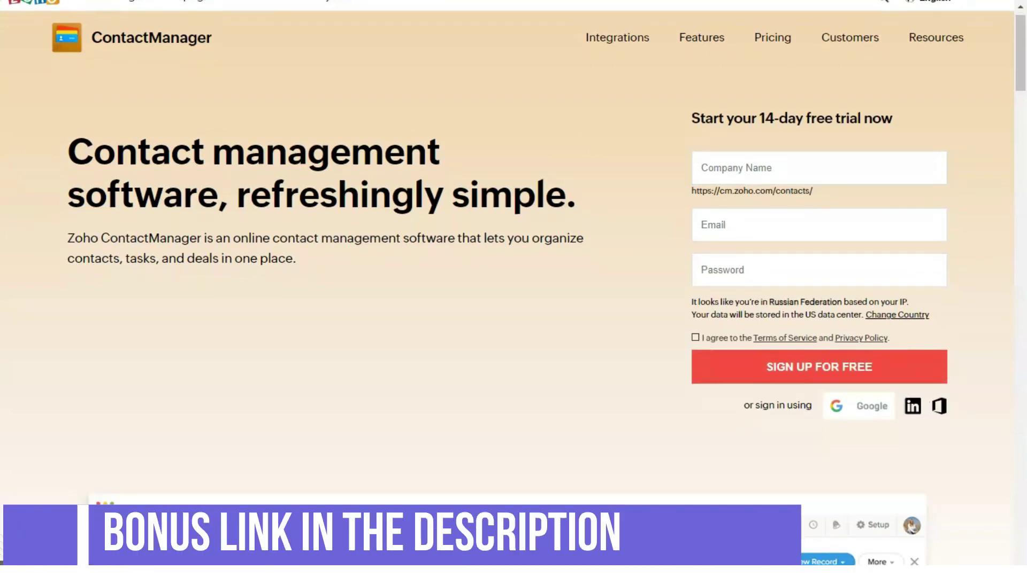
scroll(514, 303, down, 5)
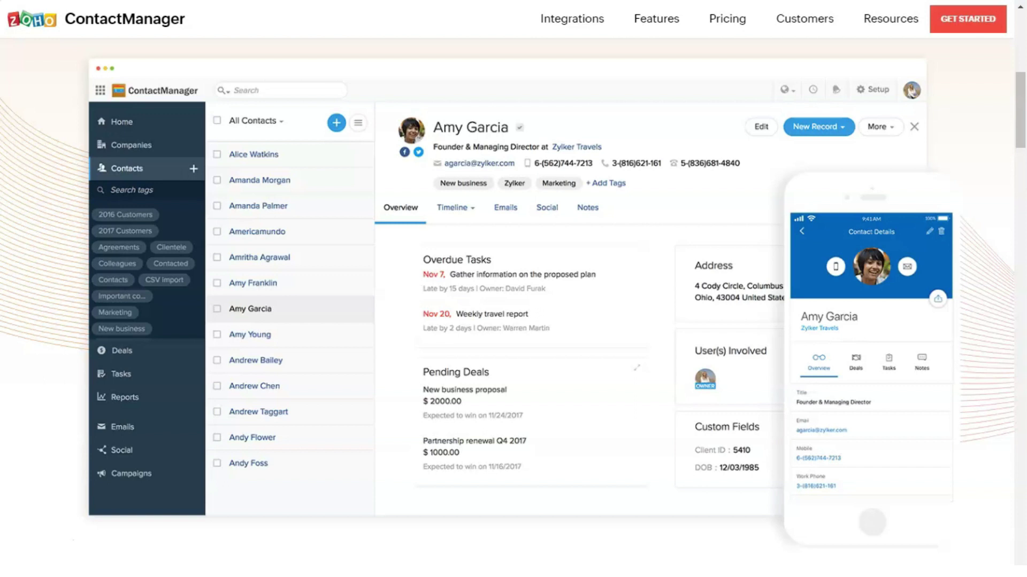
scroll(513, 298, down, 1)
scroll(513, 296, down, 2)
scroll(513, 297, down, 2)
scroll(513, 297, down, 2)
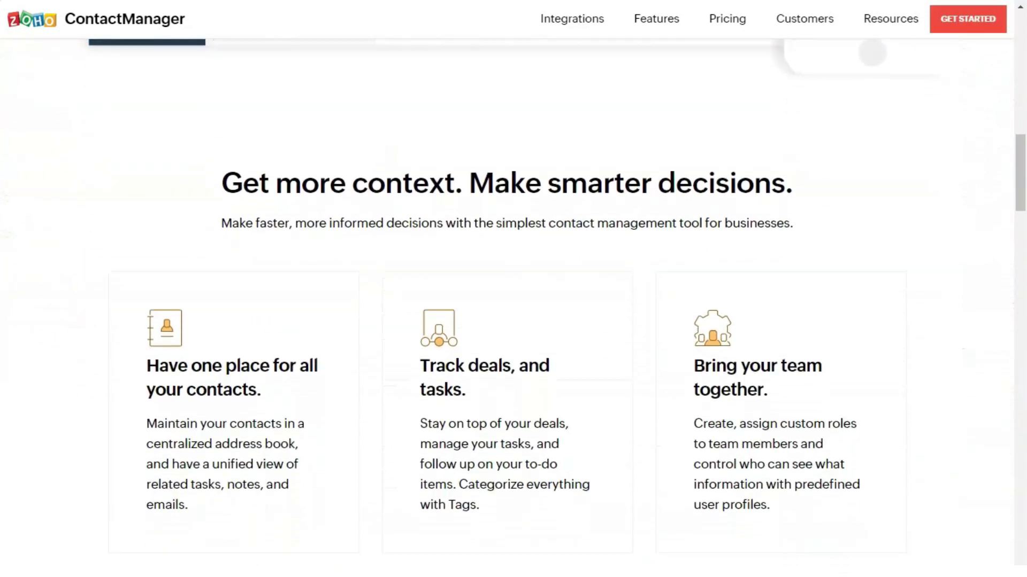
scroll(514, 321, down, 1)
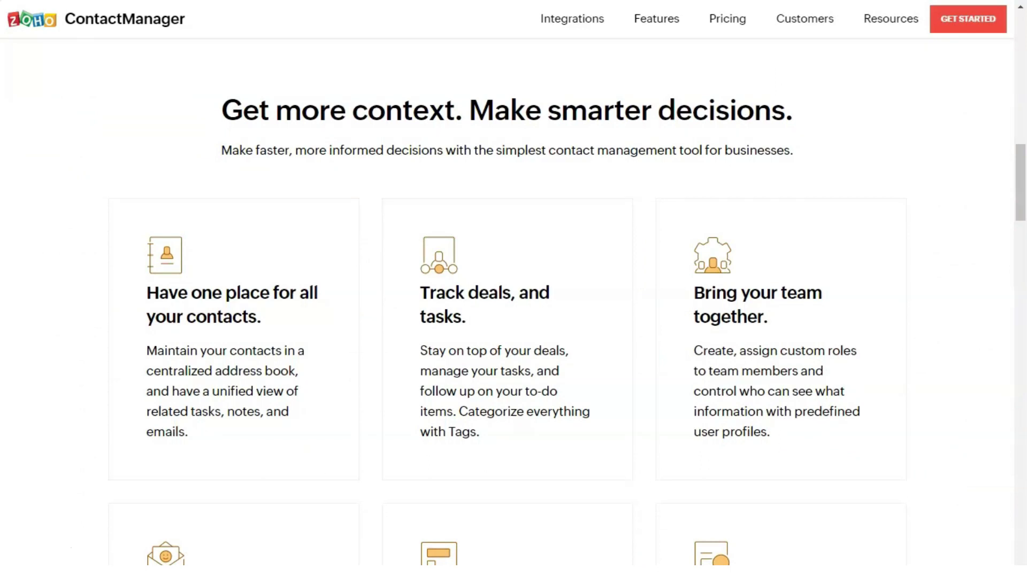
scroll(514, 320, down, 1)
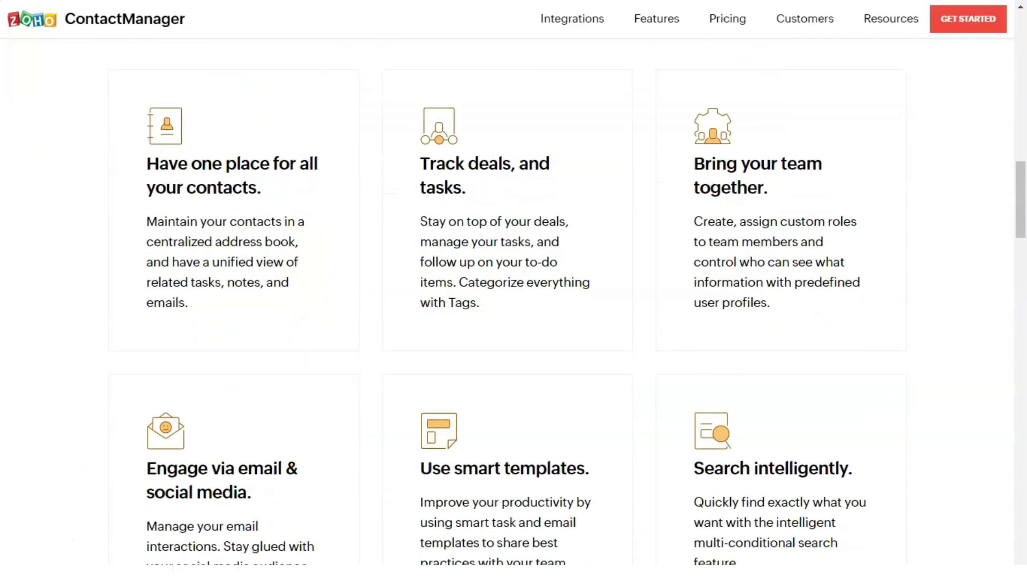
scroll(514, 321, down, 2)
scroll(514, 320, down, 2)
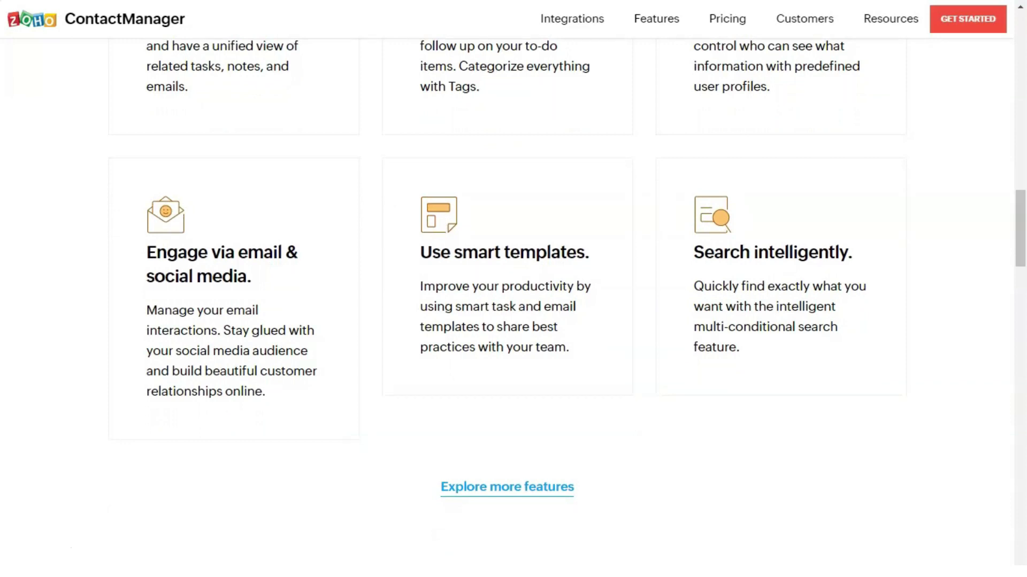
scroll(514, 321, down, 1)
scroll(514, 322, down, 1)
scroll(514, 321, down, 1)
scroll(513, 321, down, 1)
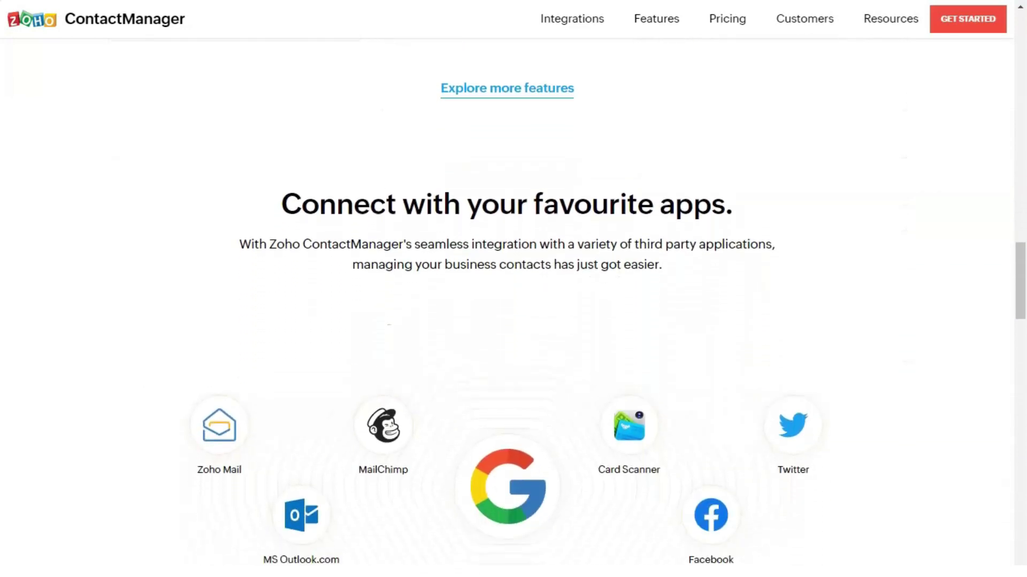
scroll(513, 320, down, 1)
scroll(514, 321, down, 1)
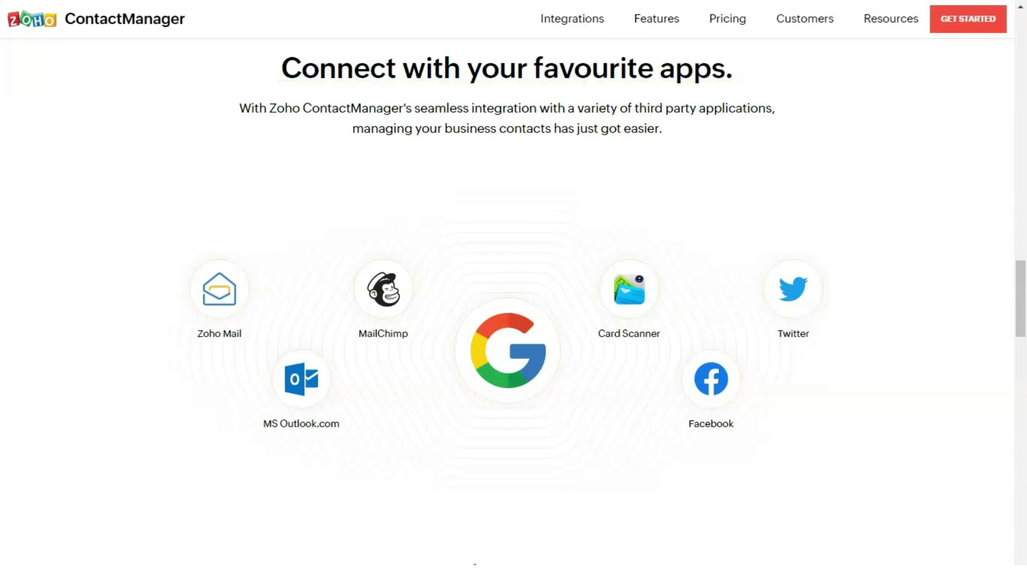
scroll(513, 321, down, 2)
scroll(513, 320, down, 2)
scroll(513, 321, down, 2)
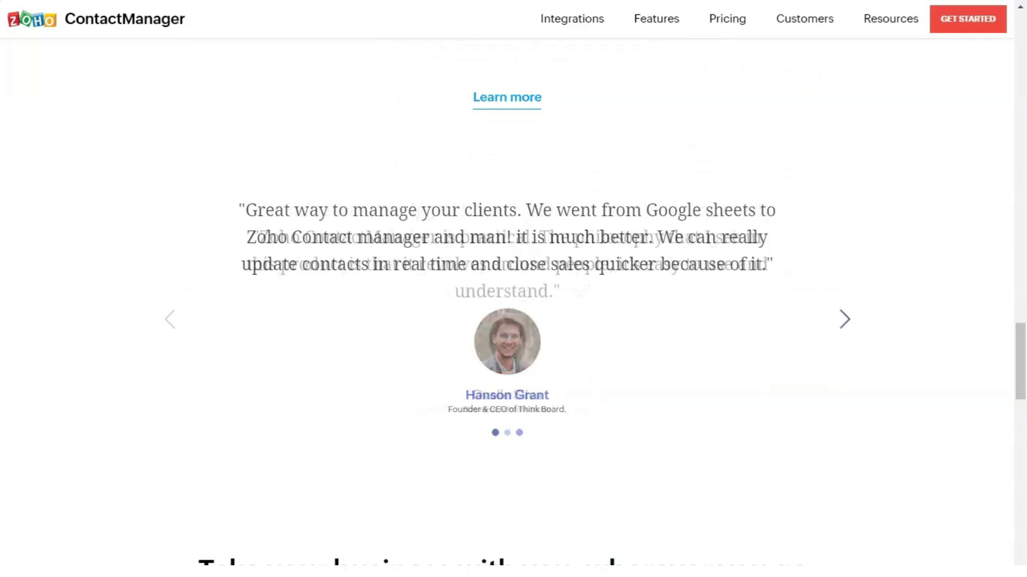
scroll(513, 321, down, 1)
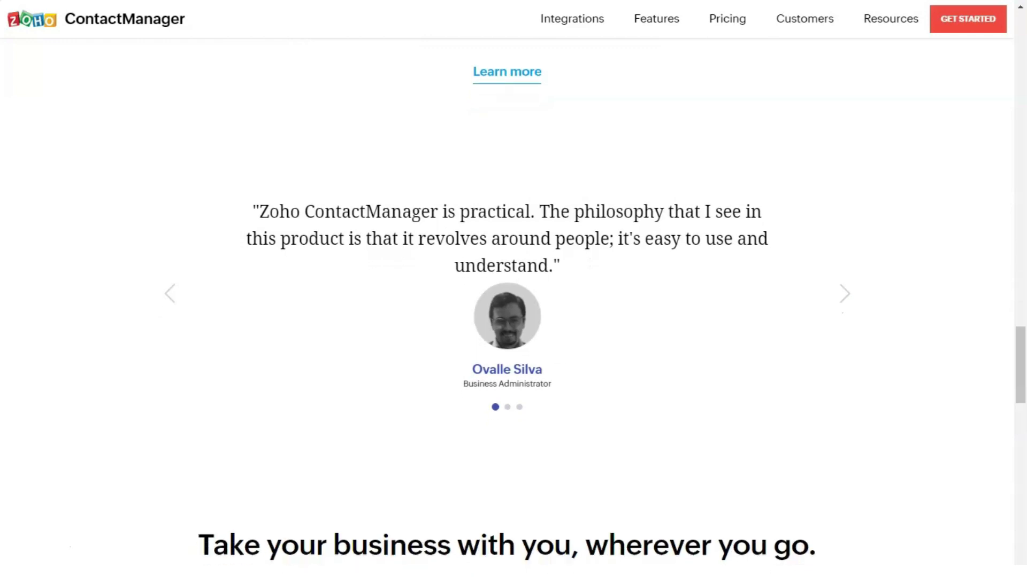
scroll(514, 322, down, 1)
scroll(514, 321, down, 1)
scroll(514, 321, down, 1)
scroll(513, 321, down, 3)
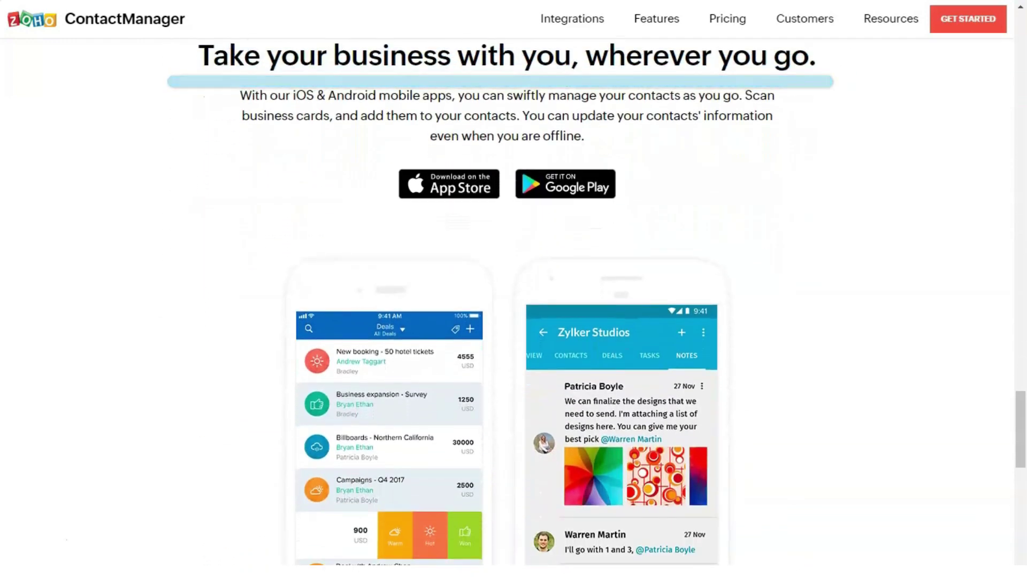
scroll(513, 322, down, 1)
scroll(513, 321, down, 2)
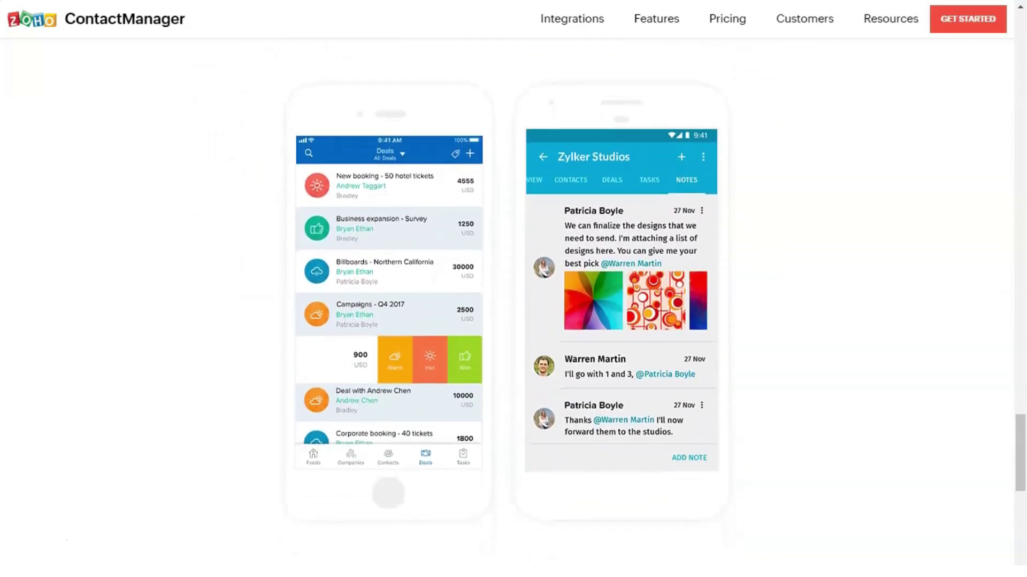
scroll(513, 321, down, 1)
scroll(514, 321, down, 2)
scroll(513, 321, down, 3)
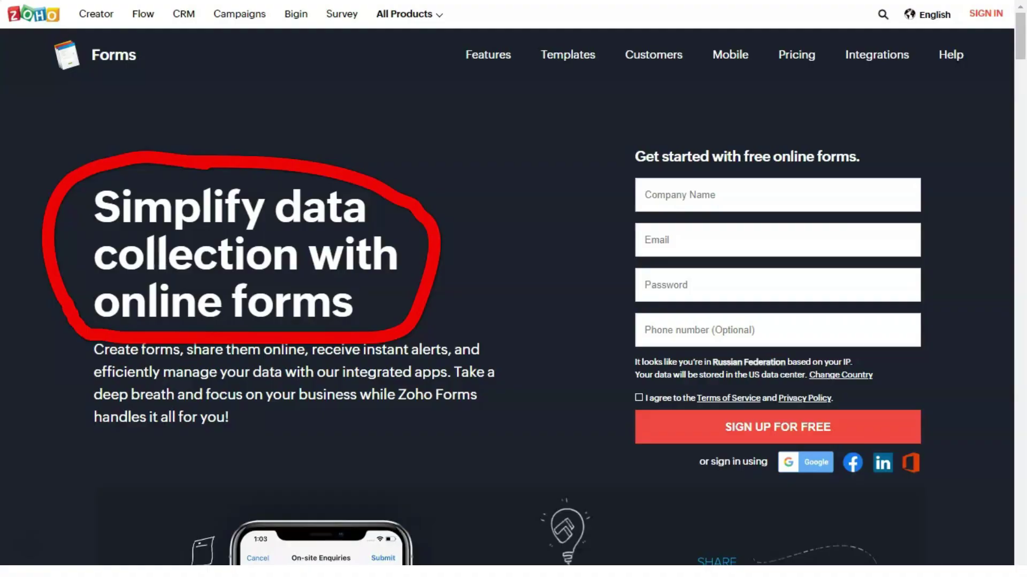
scroll(514, 321, down, 1)
scroll(514, 321, down, 1)
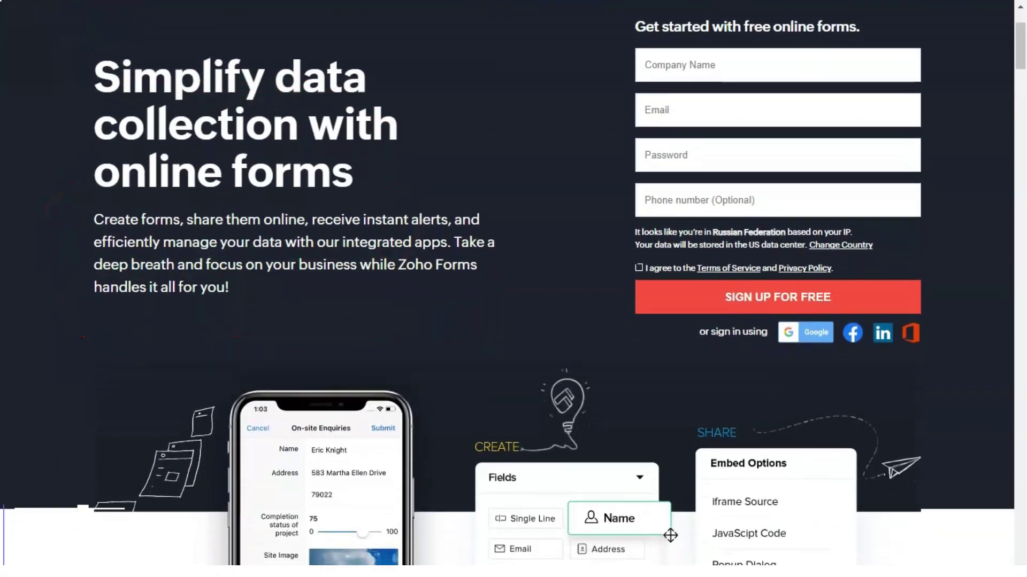
scroll(514, 321, down, 1)
scroll(514, 321, down, 1)
scroll(513, 321, down, 1)
scroll(513, 321, down, 1)
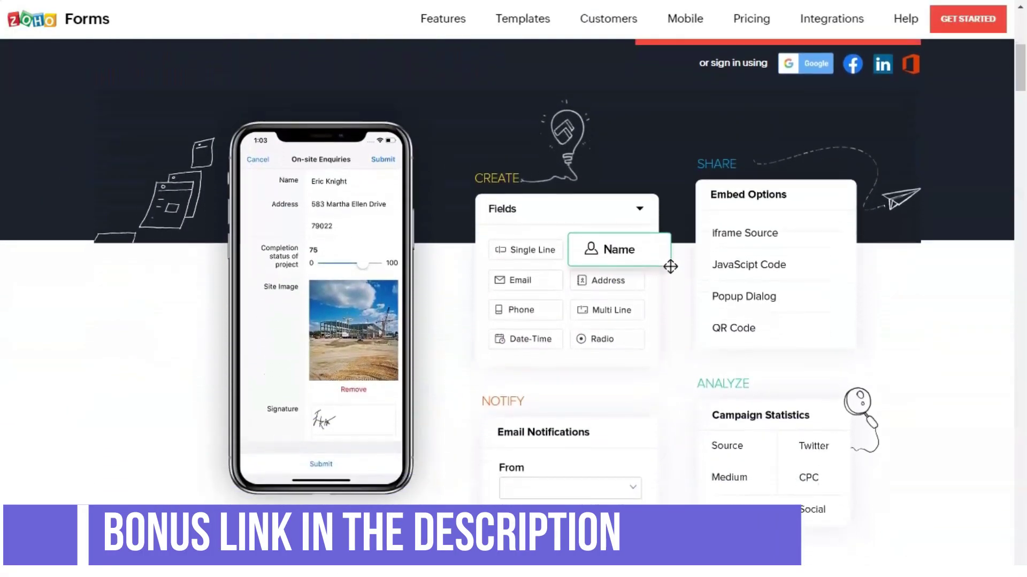
scroll(514, 320, down, 1)
scroll(513, 320, up, 1)
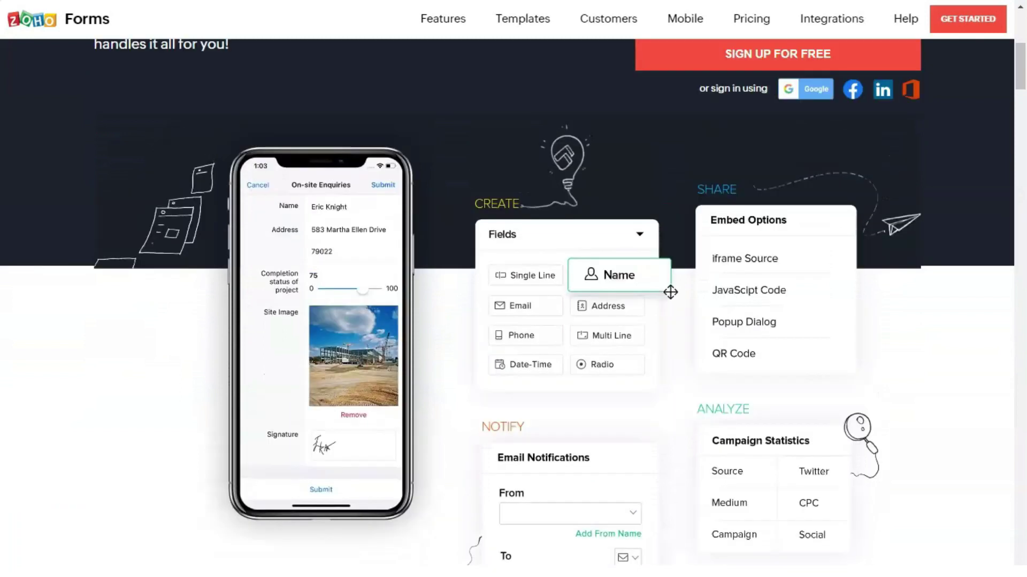
scroll(513, 321, down, 1)
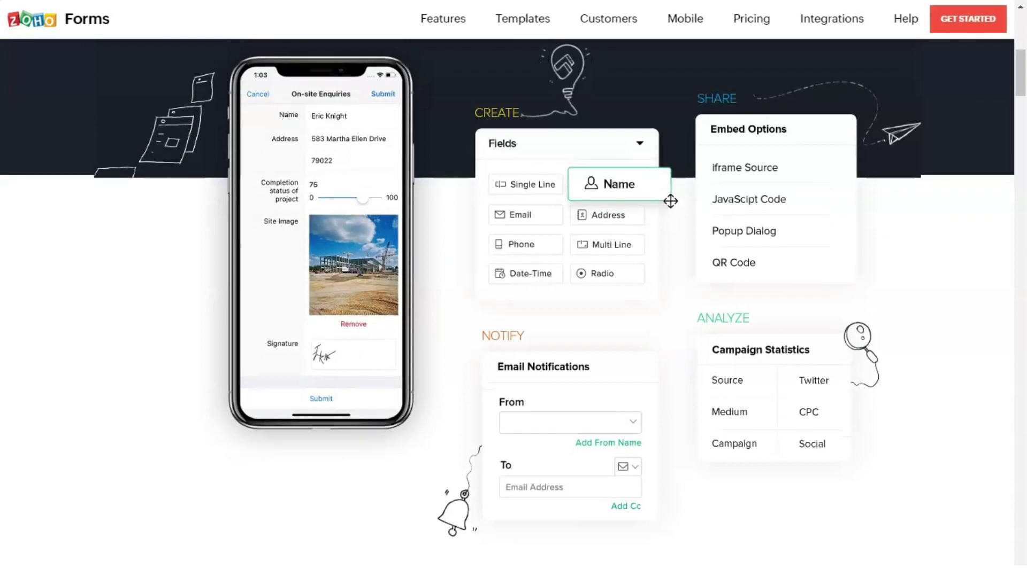
scroll(514, 321, down, 2)
scroll(514, 321, down, 2)
scroll(514, 321, down, 1)
scroll(514, 321, down, 2)
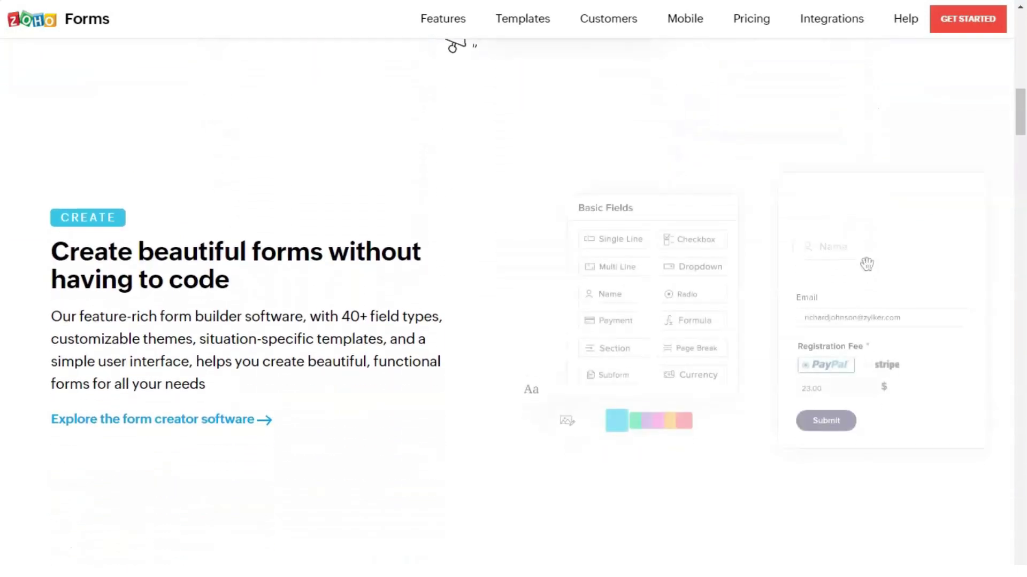
scroll(513, 320, down, 1)
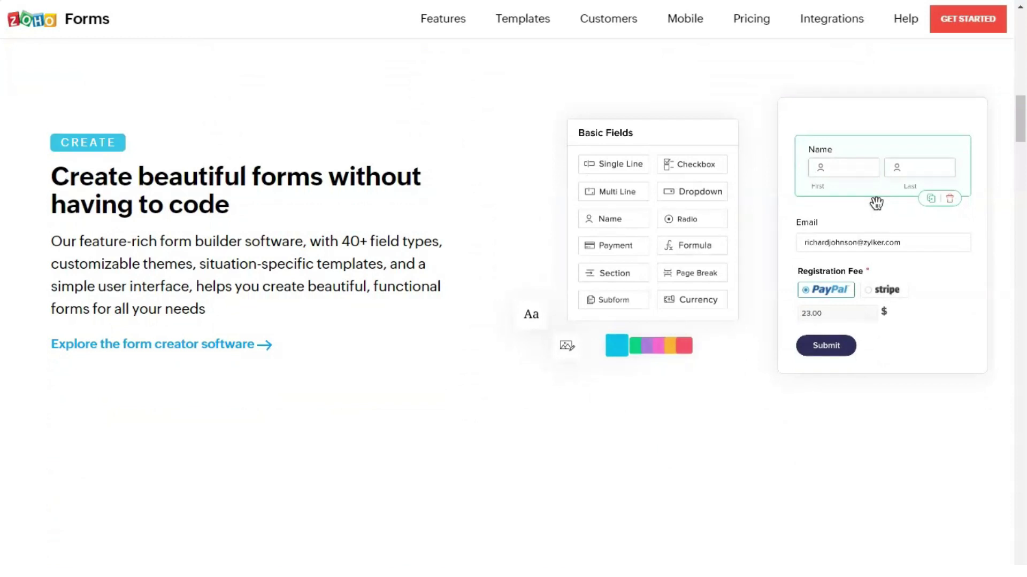
scroll(513, 322, down, 1)
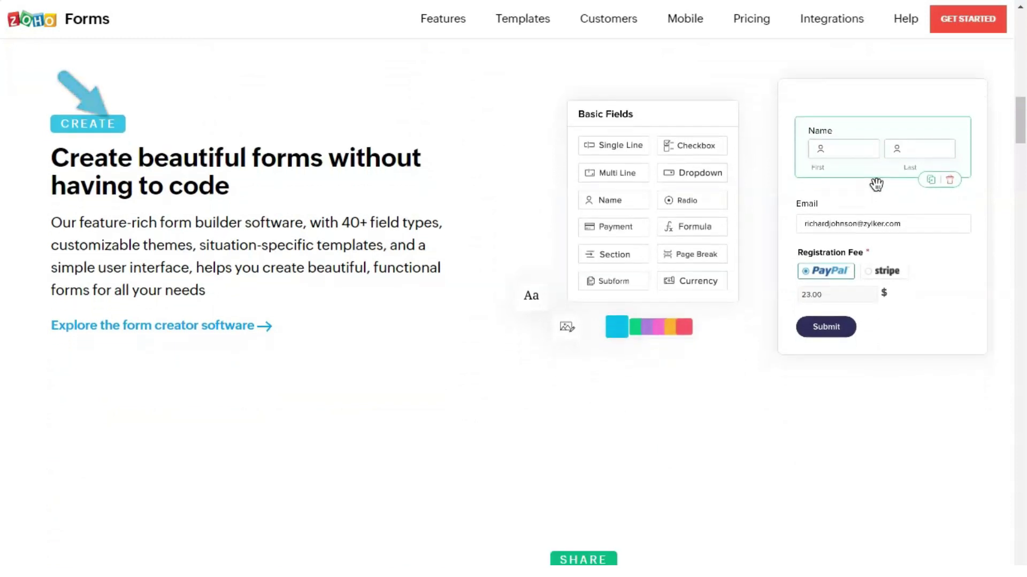
scroll(513, 321, down, 2)
scroll(514, 320, down, 1)
scroll(514, 322, down, 1)
scroll(513, 321, down, 1)
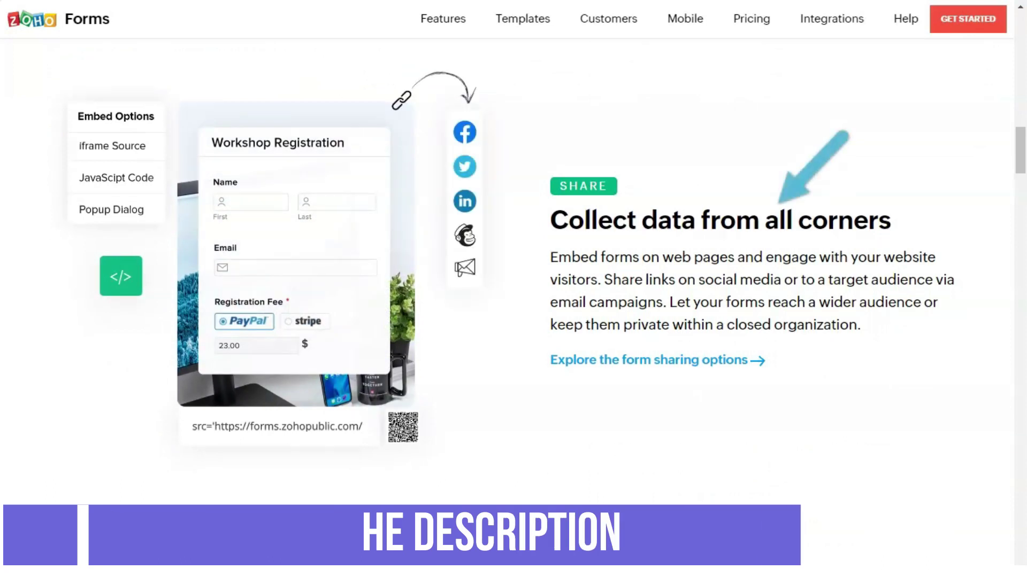
scroll(513, 321, down, 1)
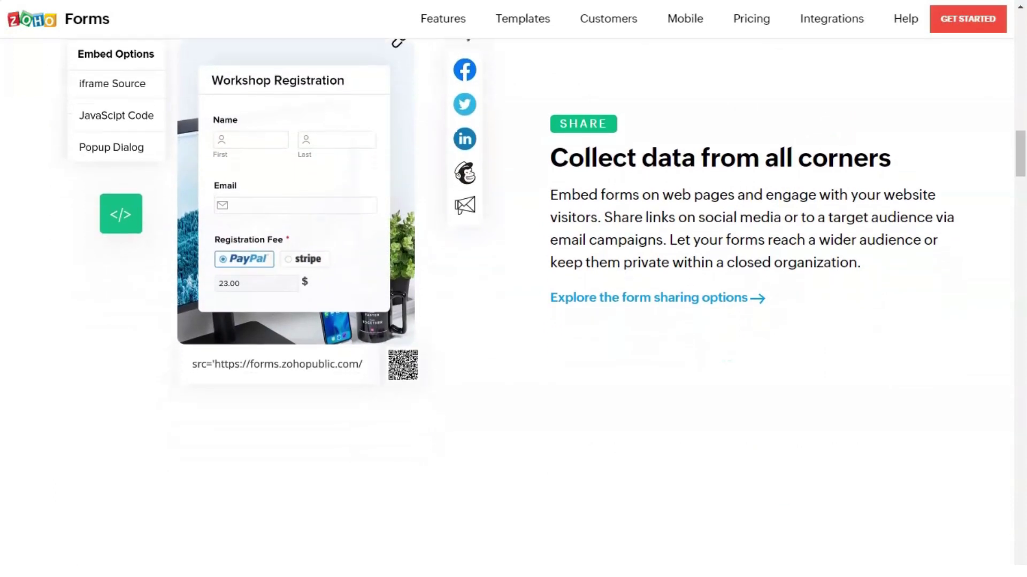
scroll(513, 320, down, 1)
scroll(514, 322, down, 1)
scroll(513, 321, down, 1)
scroll(513, 321, down, 1)
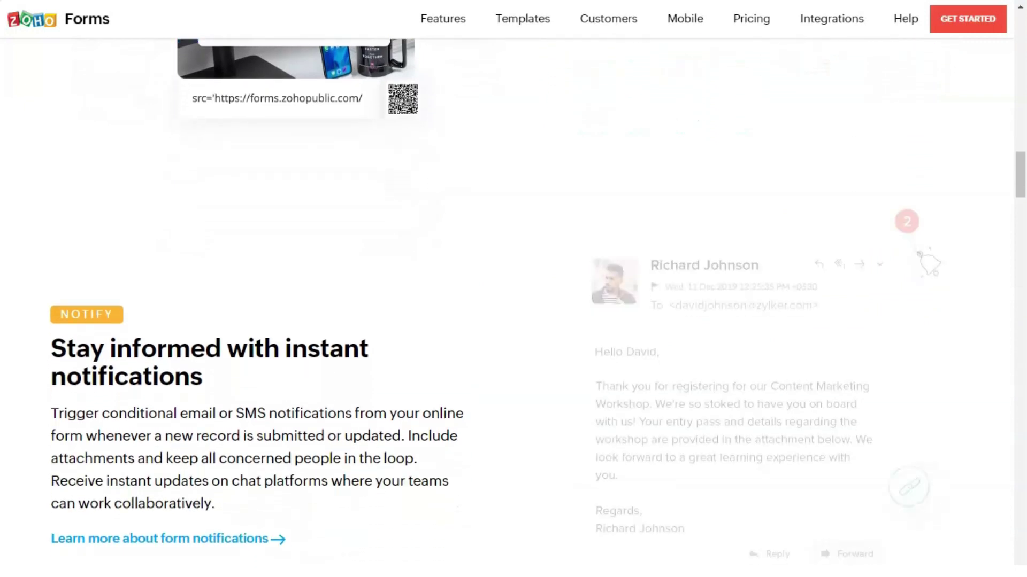
scroll(513, 321, down, 2)
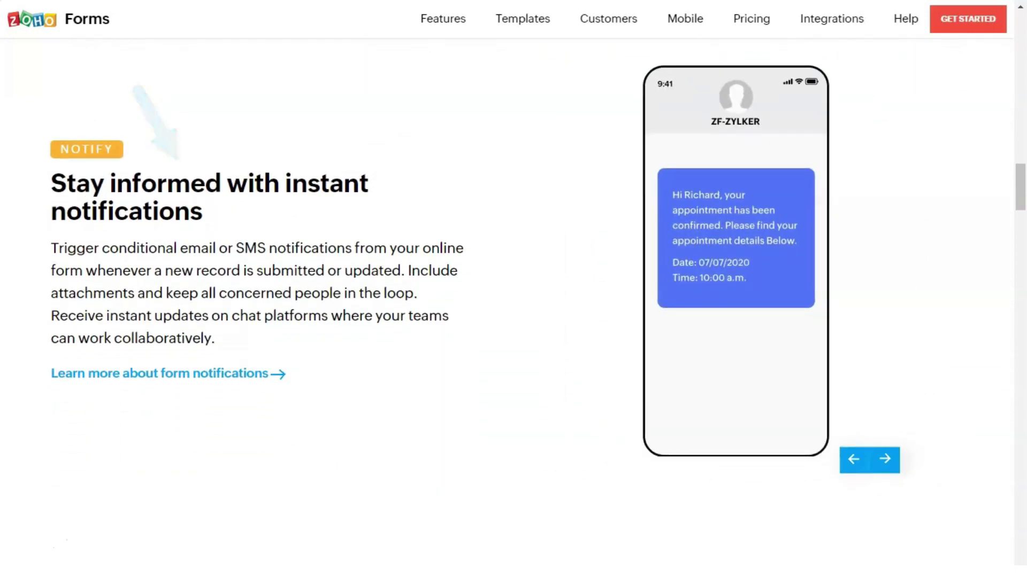
scroll(513, 321, down, 1)
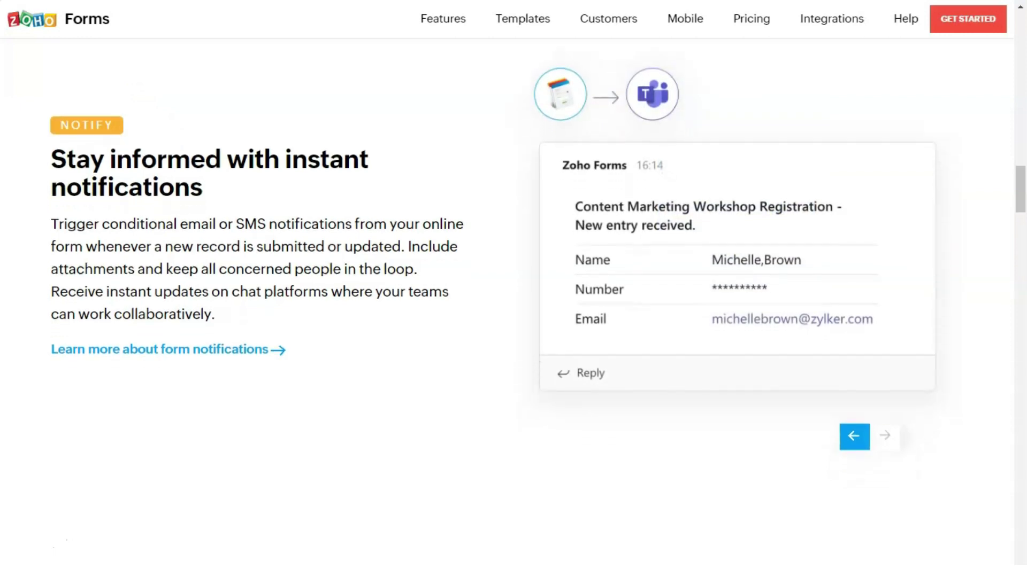
scroll(514, 321, down, 1)
scroll(513, 321, down, 2)
scroll(513, 321, down, 1)
scroll(514, 321, down, 1)
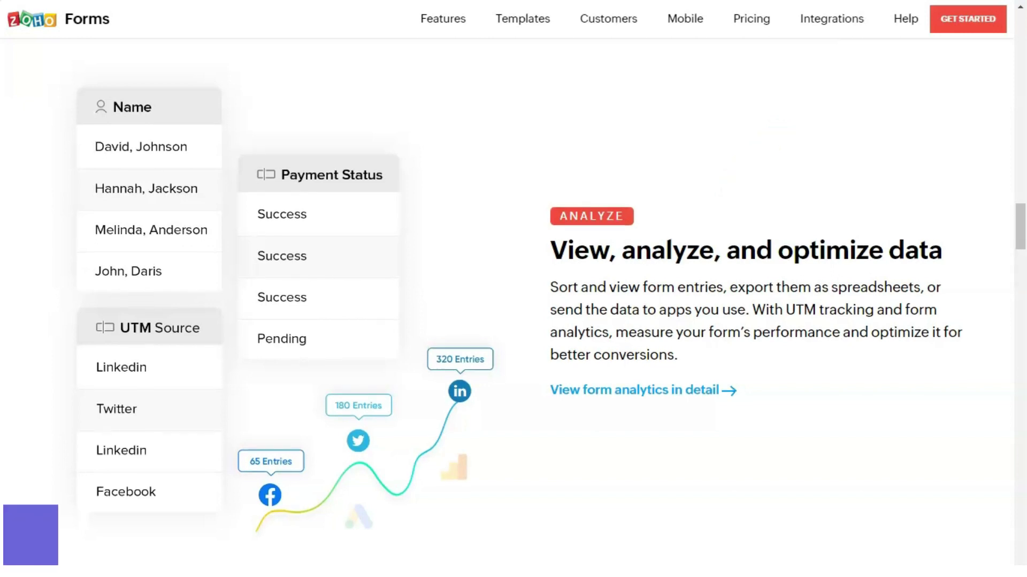
scroll(513, 321, down, 2)
scroll(513, 321, down, 1)
scroll(513, 320, down, 2)
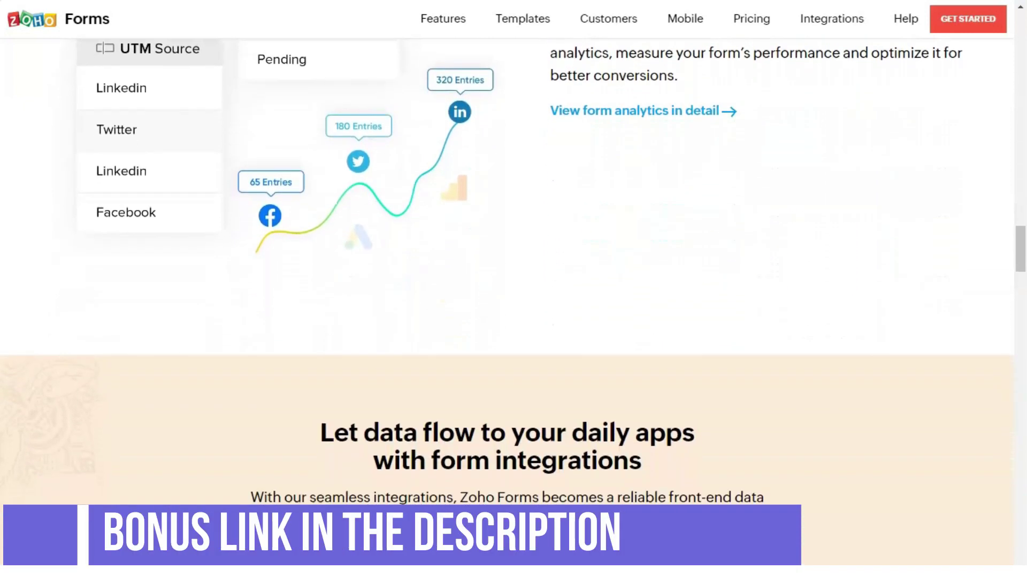
scroll(513, 321, down, 1)
scroll(514, 320, down, 1)
scroll(514, 321, down, 1)
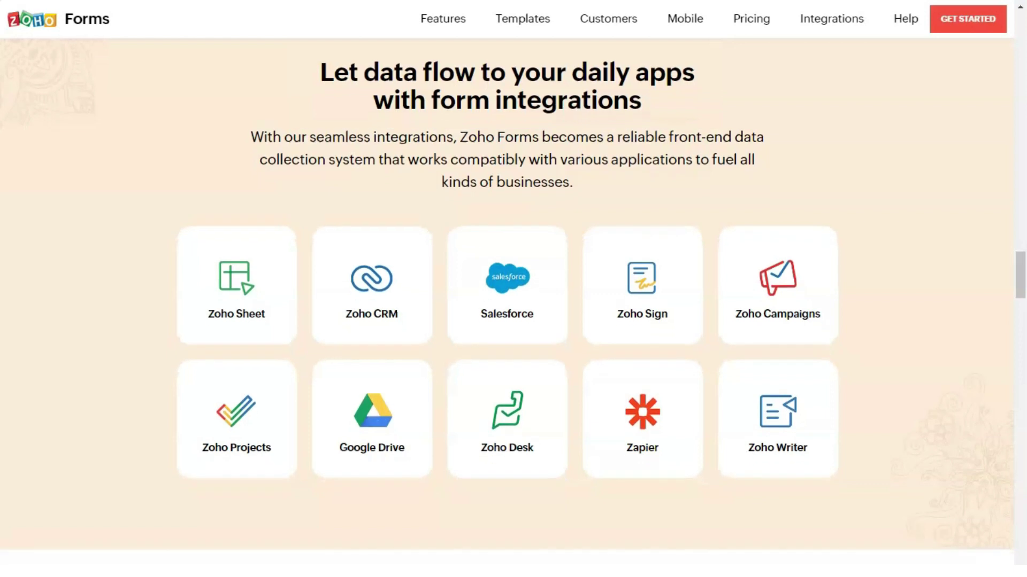
scroll(514, 321, down, 2)
scroll(513, 321, down, 1)
scroll(513, 321, down, 1)
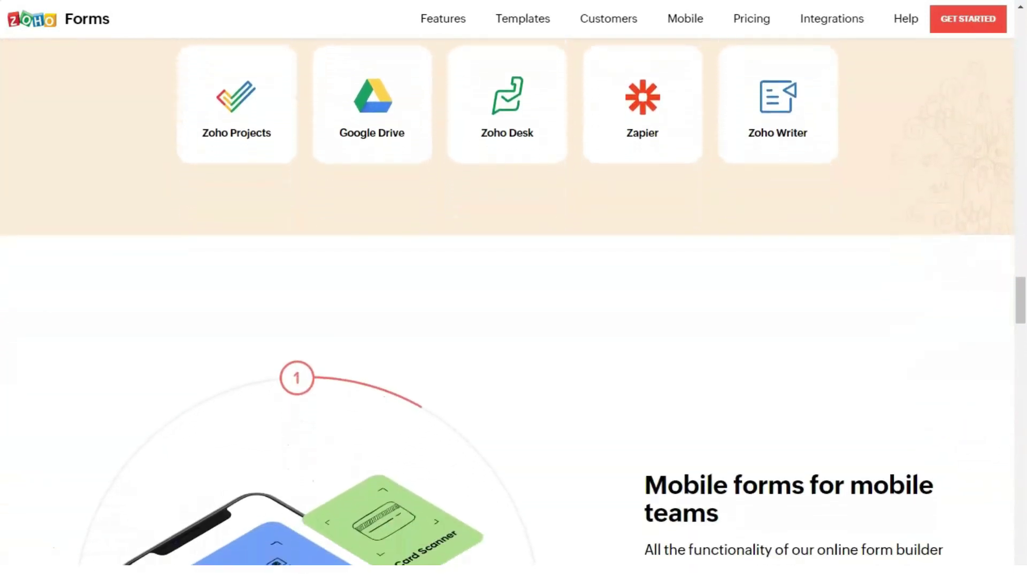
scroll(514, 320, down, 1)
scroll(513, 321, down, 1)
scroll(514, 320, down, 1)
scroll(514, 321, down, 1)
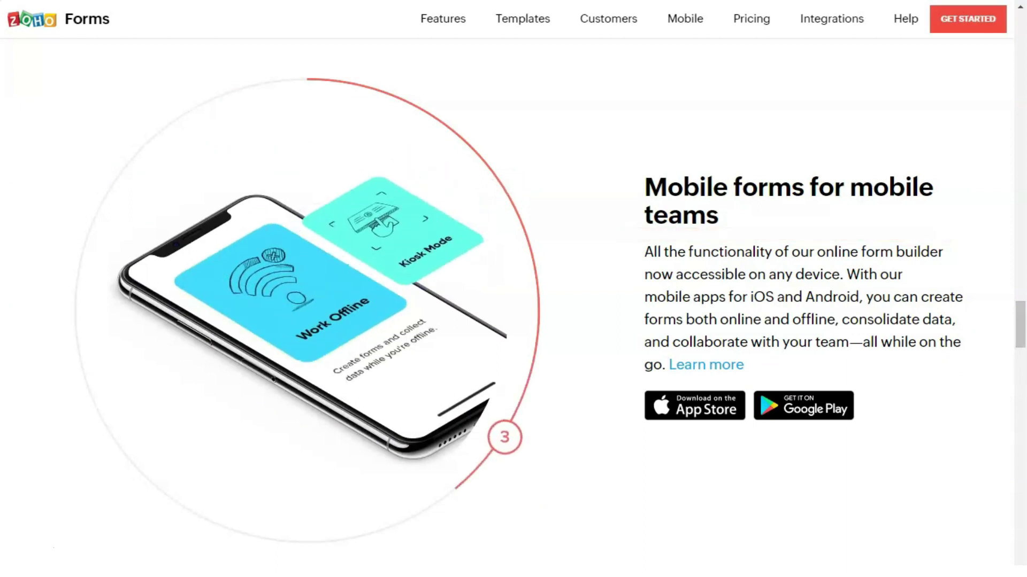
scroll(514, 321, down, 1)
scroll(514, 322, down, 2)
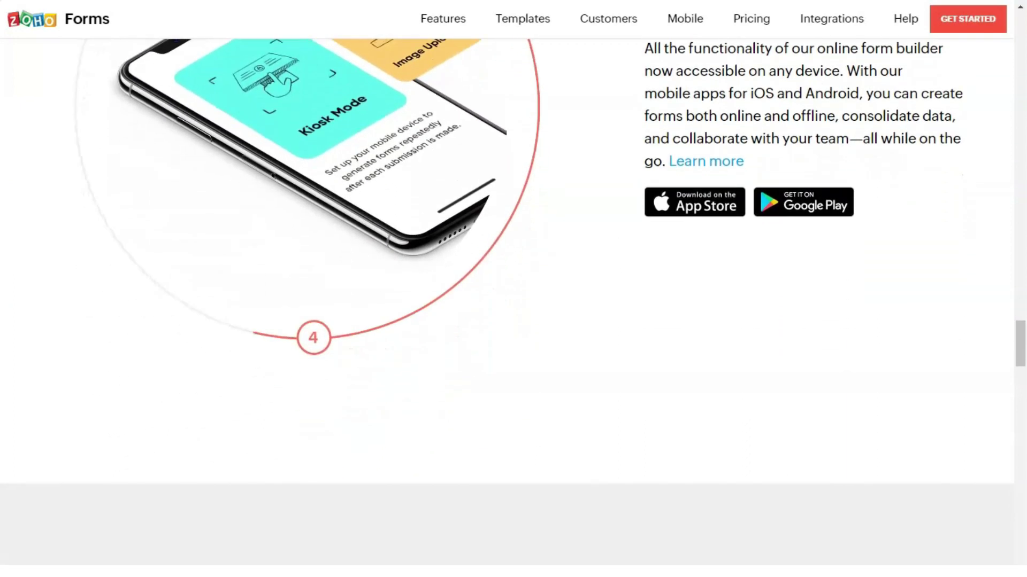
scroll(514, 321, down, 2)
scroll(513, 321, down, 2)
scroll(513, 322, down, 2)
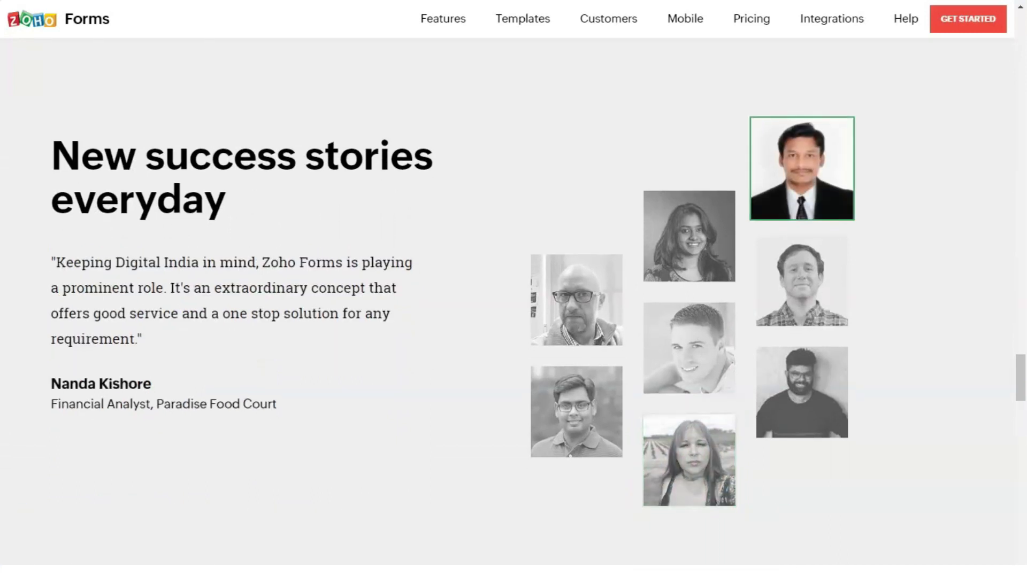
scroll(513, 322, down, 1)
scroll(513, 321, down, 2)
scroll(513, 321, down, 2)
scroll(514, 321, down, 2)
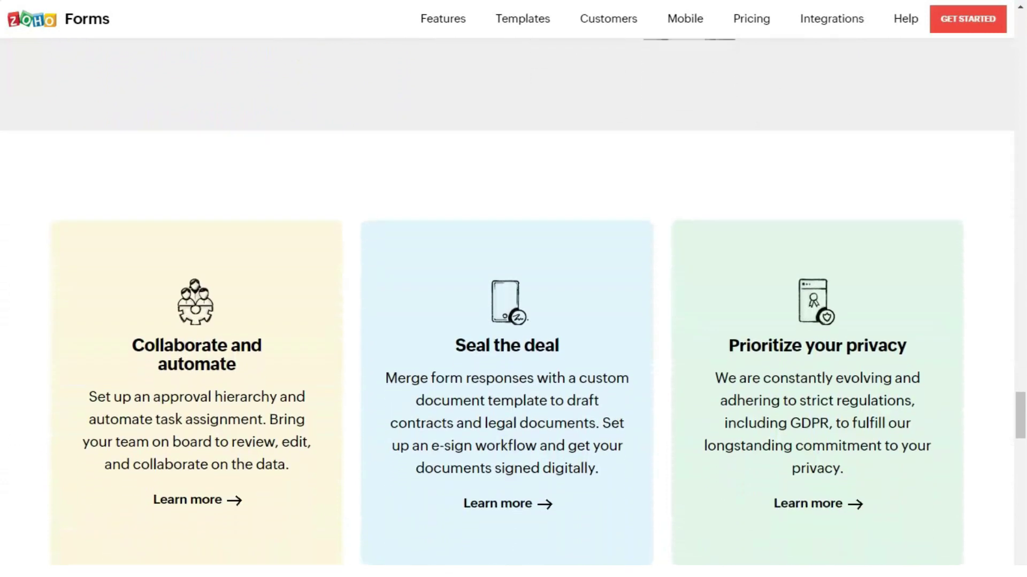
scroll(514, 321, down, 1)
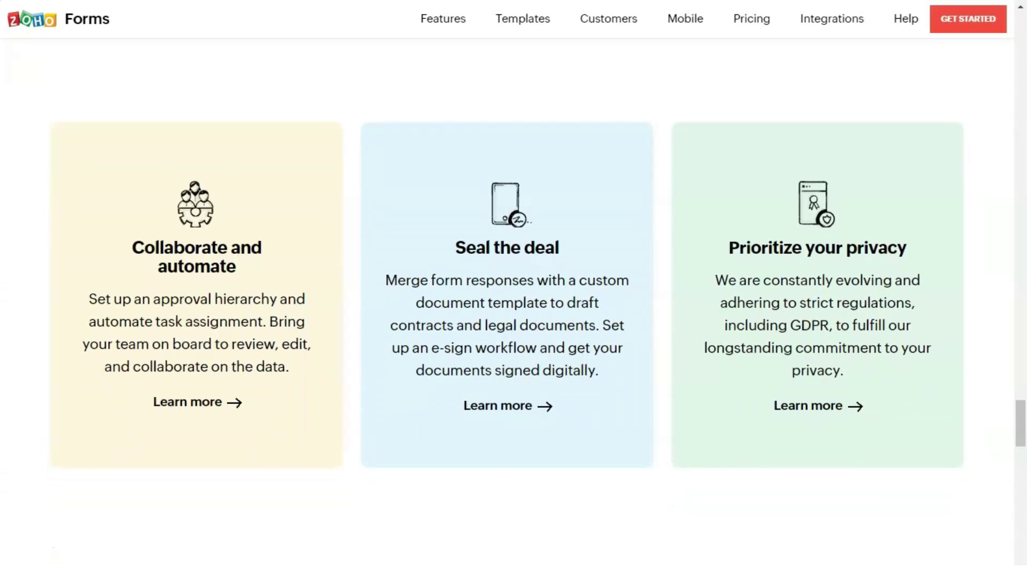
scroll(514, 321, down, 1)
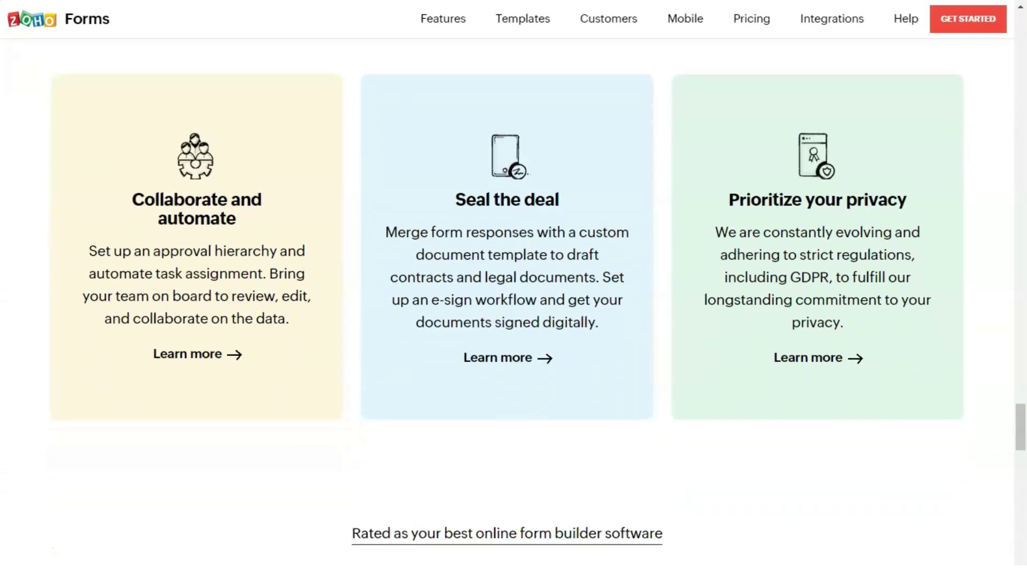
scroll(513, 321, down, 2)
scroll(514, 321, down, 2)
scroll(514, 321, down, 1)
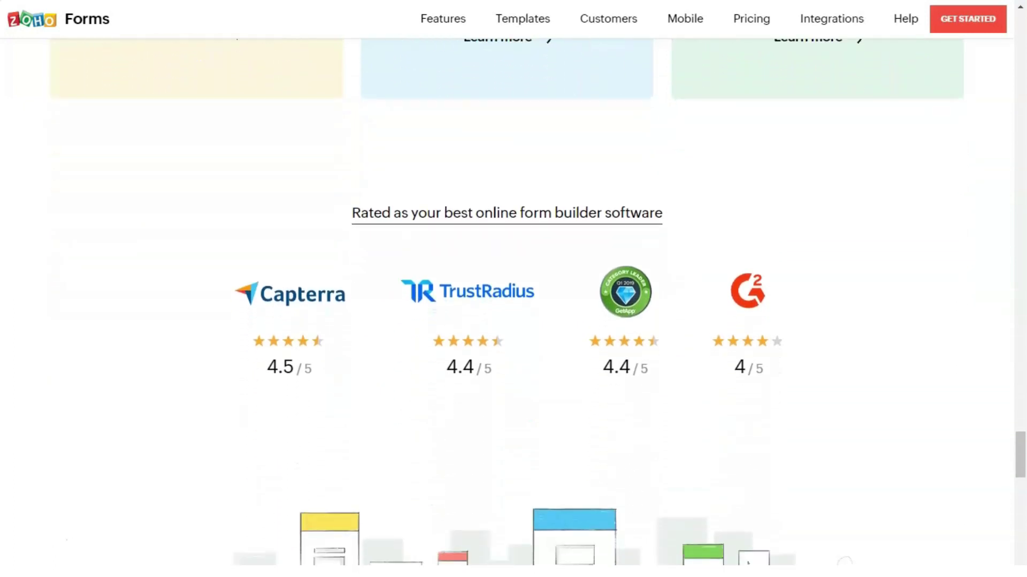
scroll(514, 321, down, 1)
scroll(514, 322, down, 2)
scroll(514, 321, down, 2)
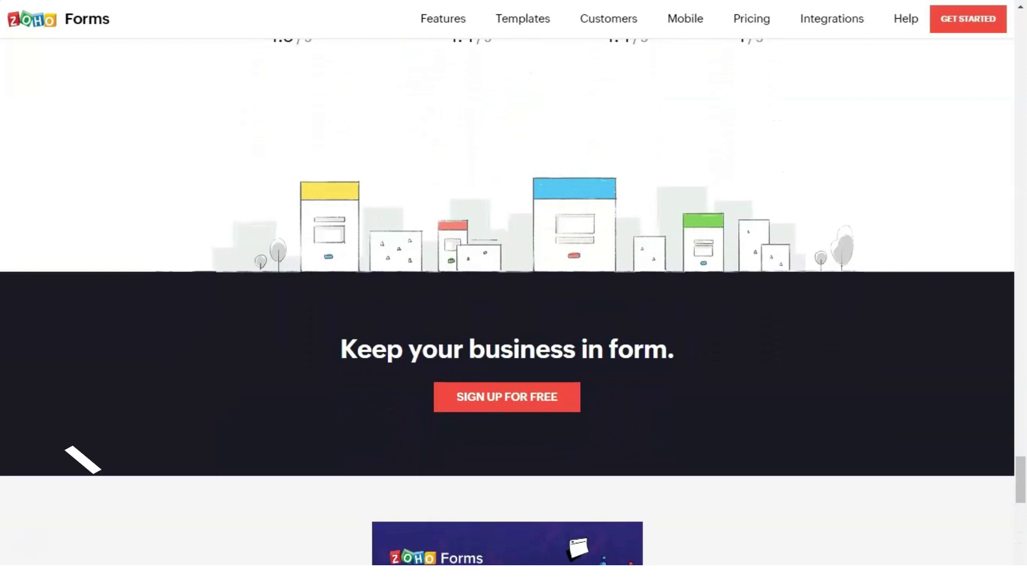
scroll(513, 320, down, 2)
scroll(513, 321, down, 2)
scroll(514, 321, down, 2)
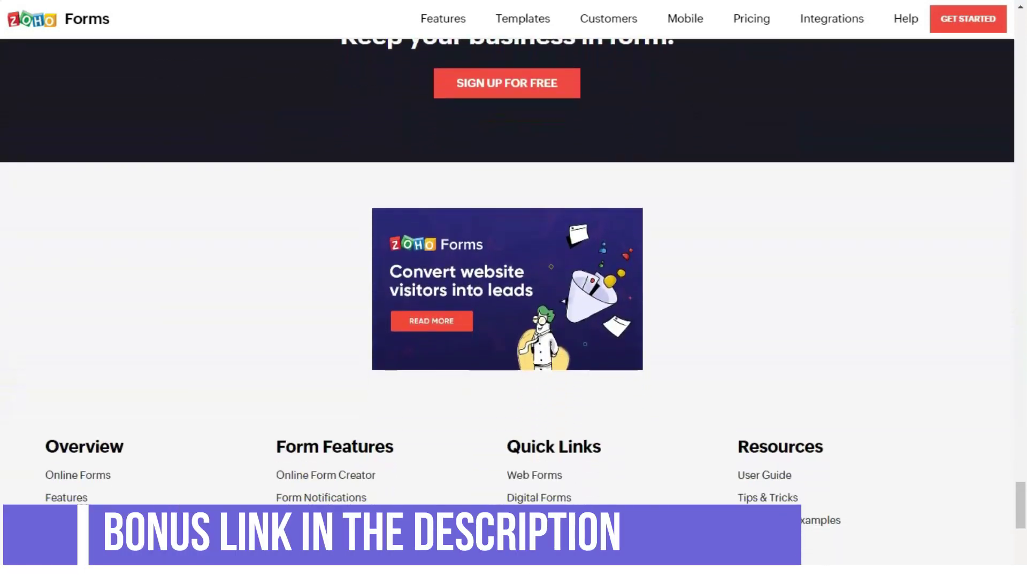
scroll(514, 322, down, 2)
scroll(514, 321, down, 2)
scroll(514, 322, down, 2)
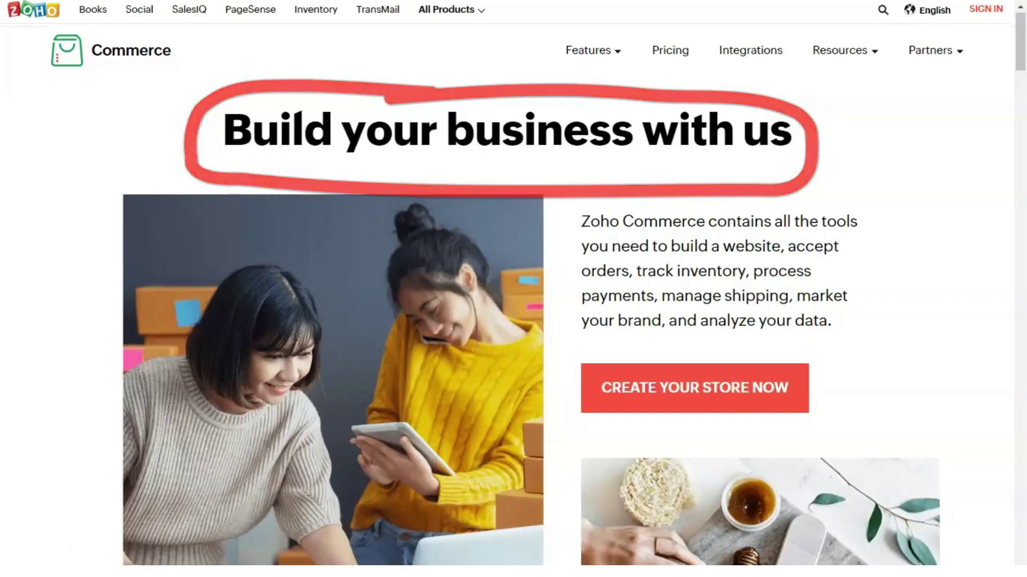
scroll(514, 320, down, 1)
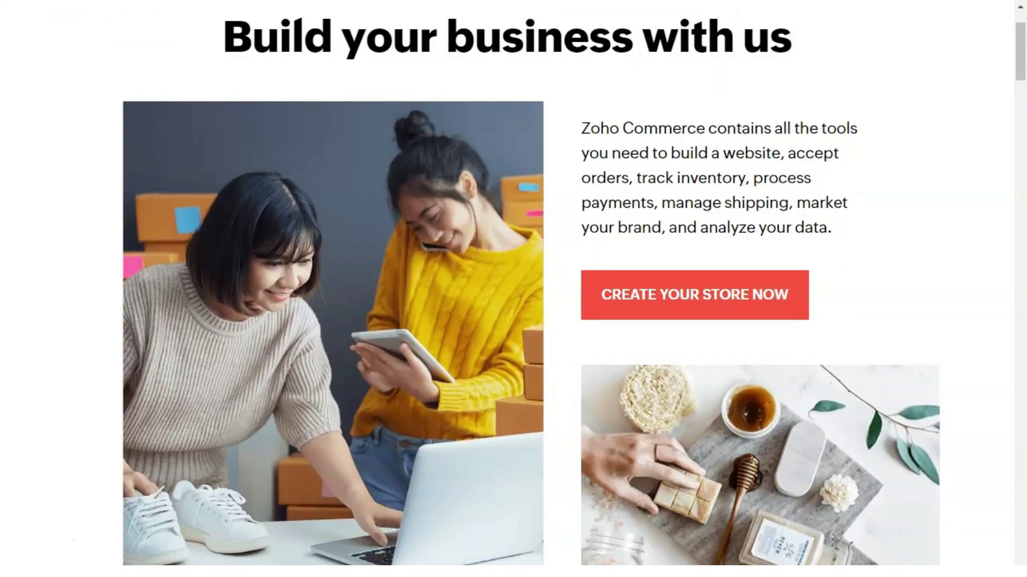
scroll(514, 321, down, 1)
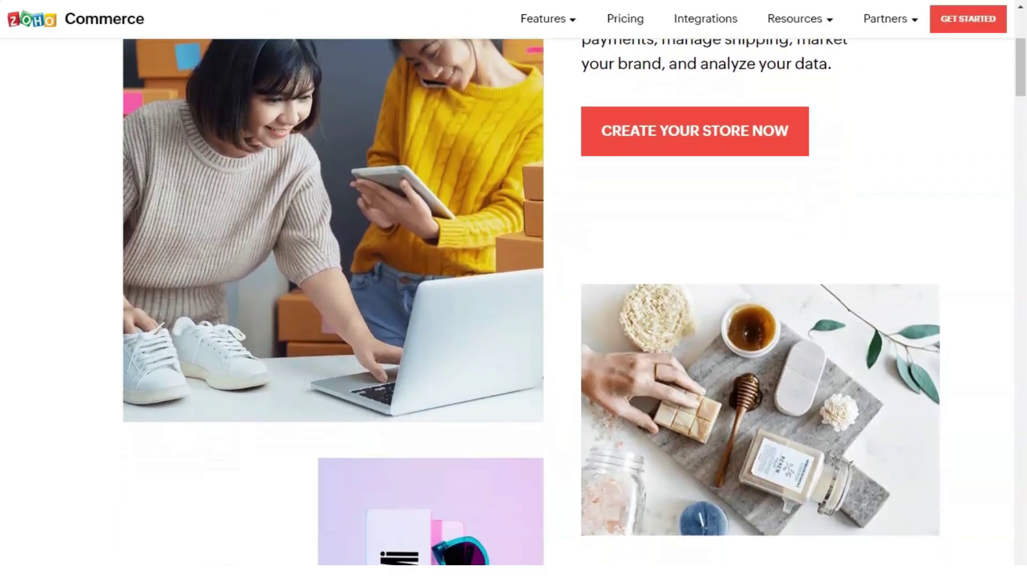
scroll(514, 322, down, 1)
scroll(514, 321, down, 1)
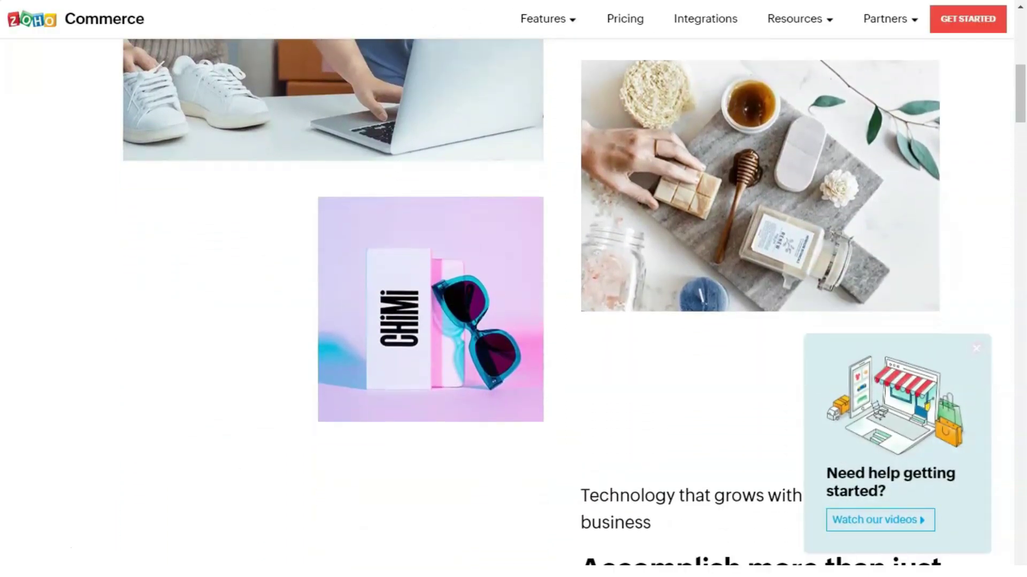
Step: Dismiss the 'Need help getting started?' popup on the Zoho Commerce page
click(975, 349)
scroll(514, 322, down, 1)
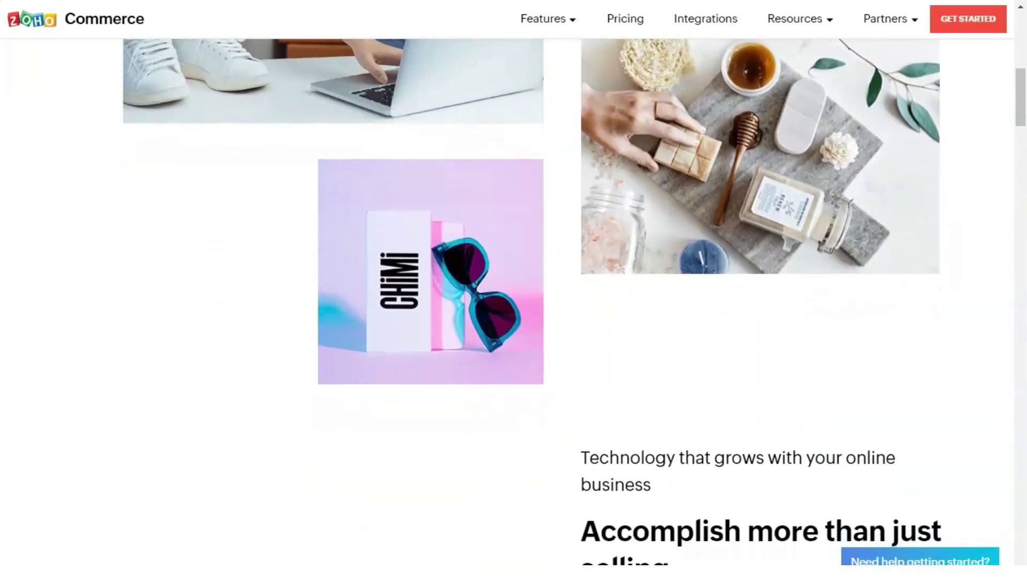
scroll(513, 320, down, 1)
scroll(514, 321, down, 1)
scroll(513, 321, down, 1)
scroll(513, 322, down, 1)
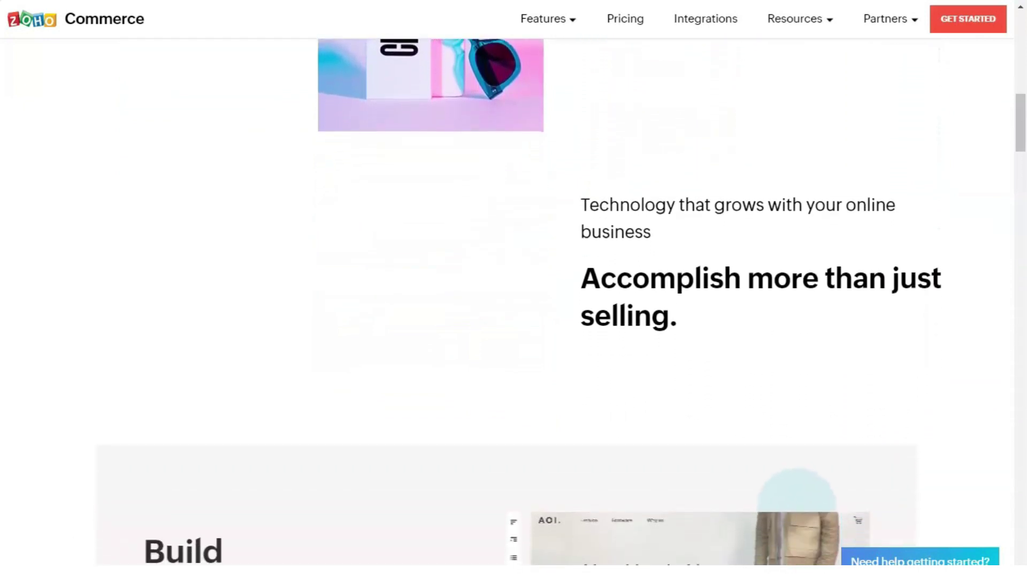
scroll(514, 321, down, 1)
scroll(513, 320, down, 1)
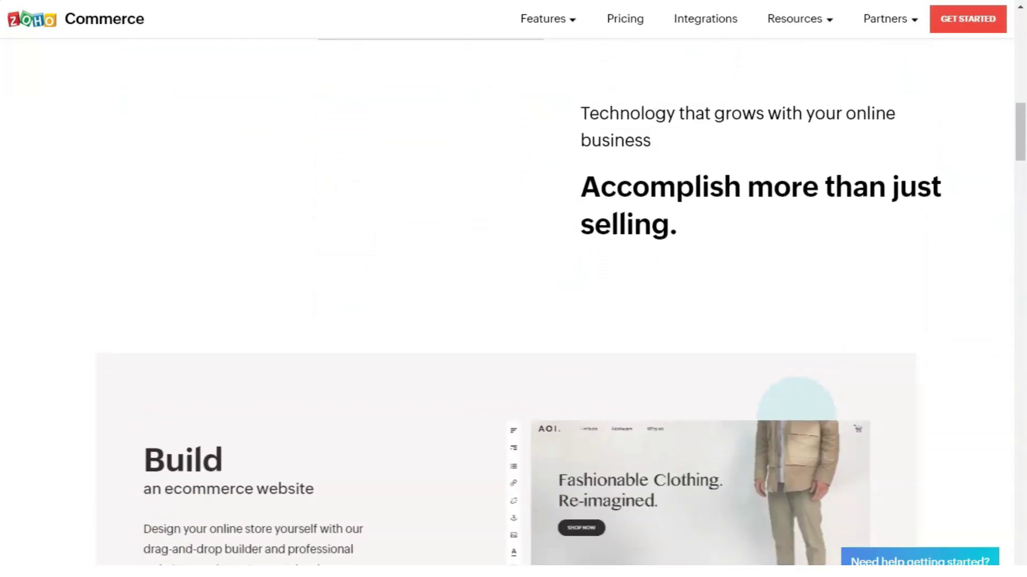
scroll(513, 321, down, 1)
scroll(513, 321, down, 2)
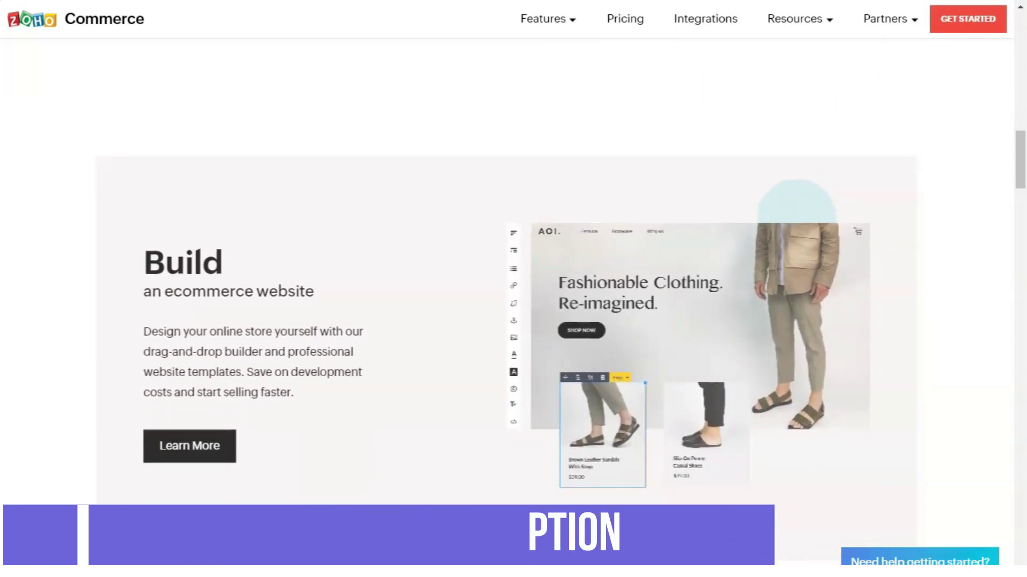
scroll(513, 321, down, 1)
scroll(514, 320, down, 1)
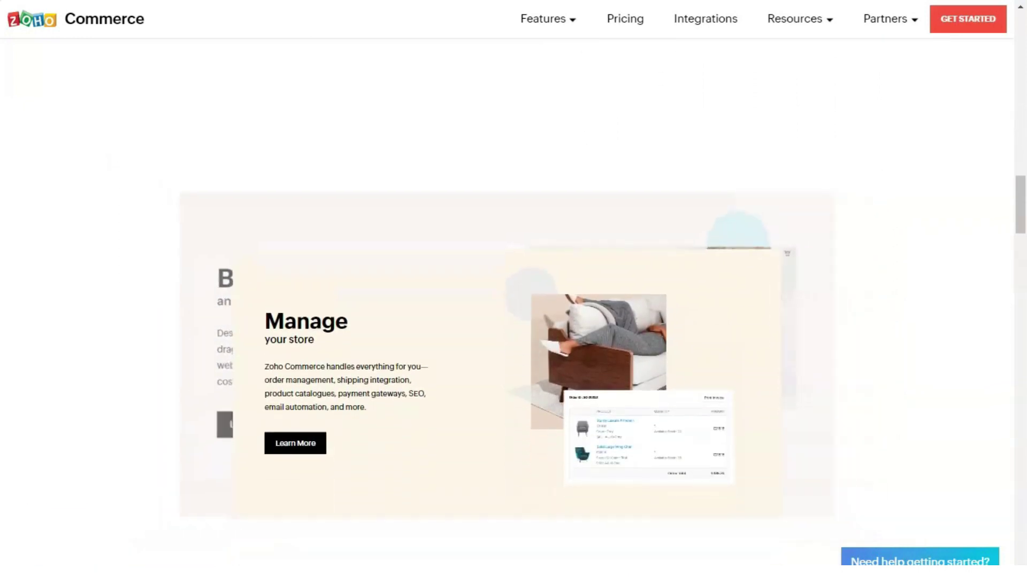
scroll(513, 321, down, 1)
scroll(513, 321, down, 1)
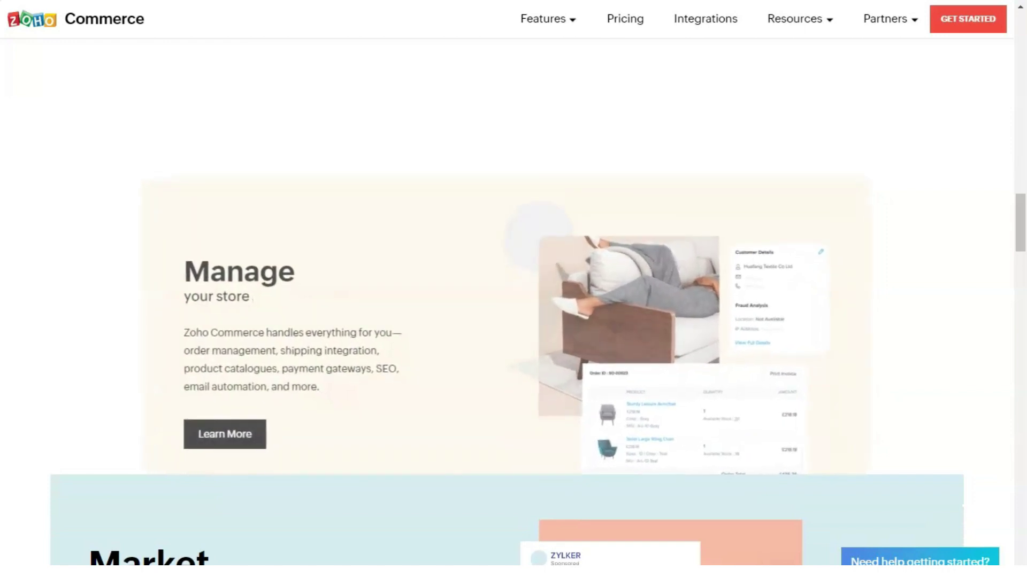
scroll(513, 321, down, 1)
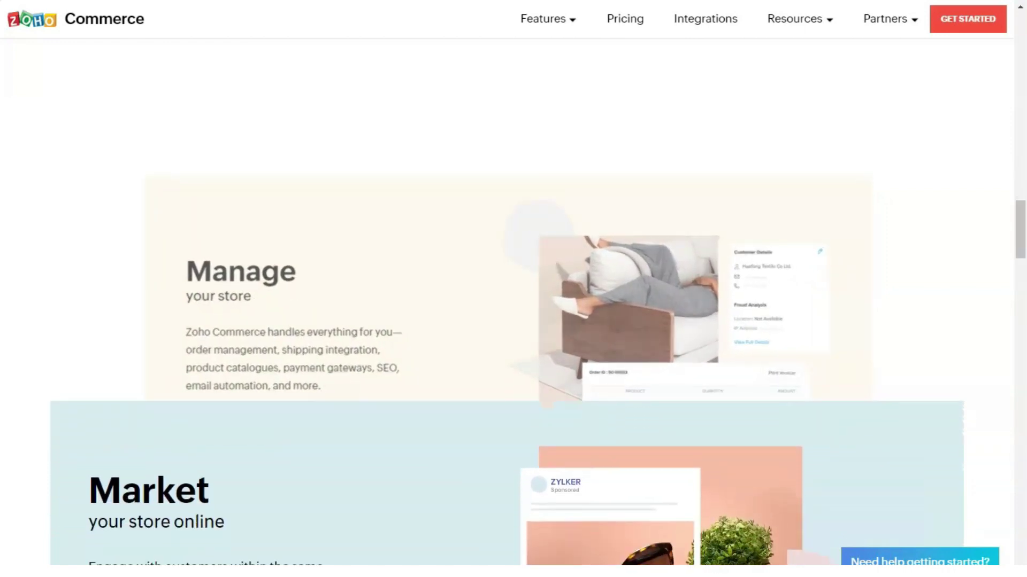
scroll(514, 321, down, 1)
scroll(513, 321, down, 1)
scroll(513, 321, down, 1)
scroll(513, 321, down, 1)
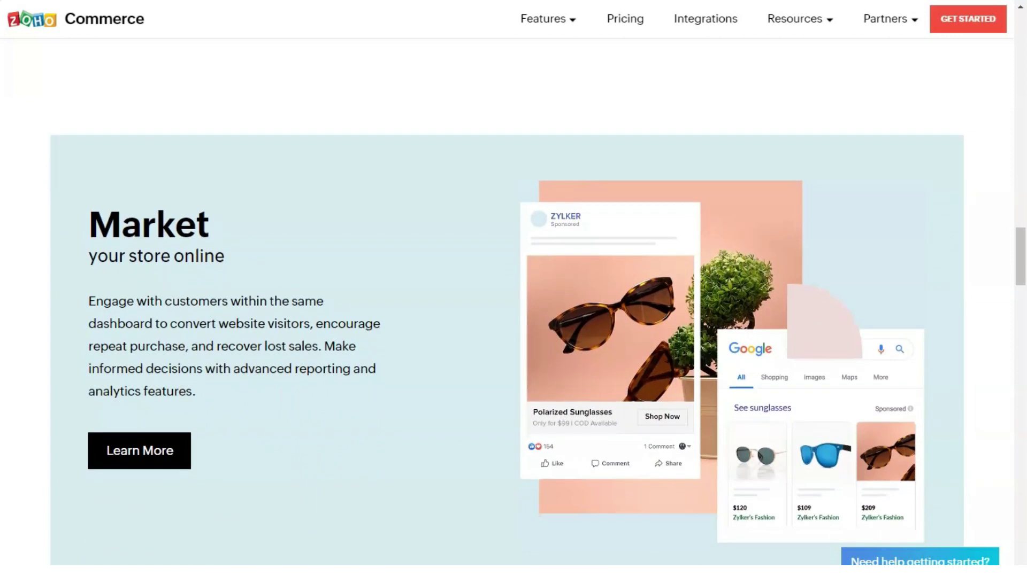
scroll(514, 322, down, 1)
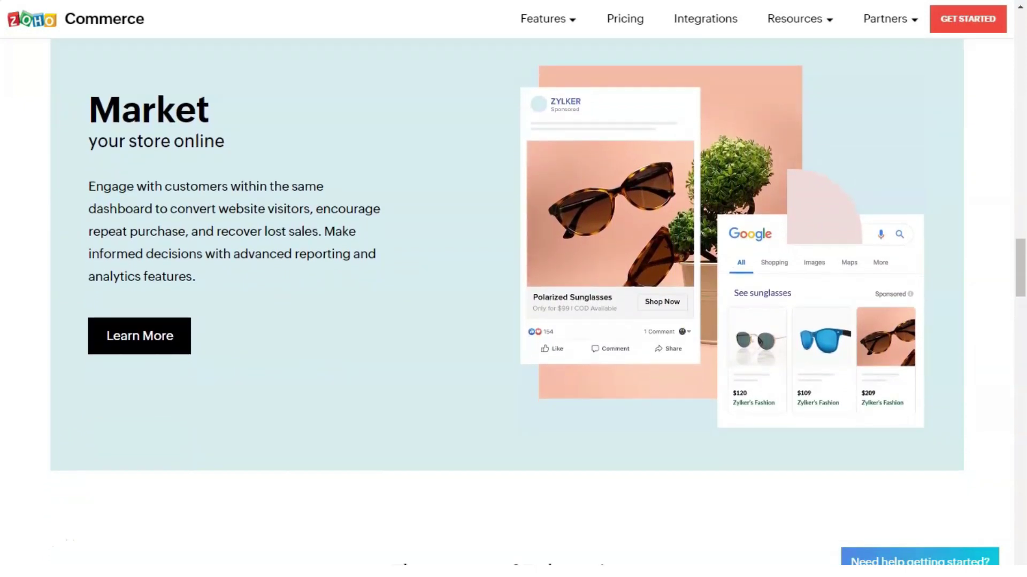
scroll(514, 321, down, 1)
scroll(514, 321, down, 1)
scroll(513, 321, down, 1)
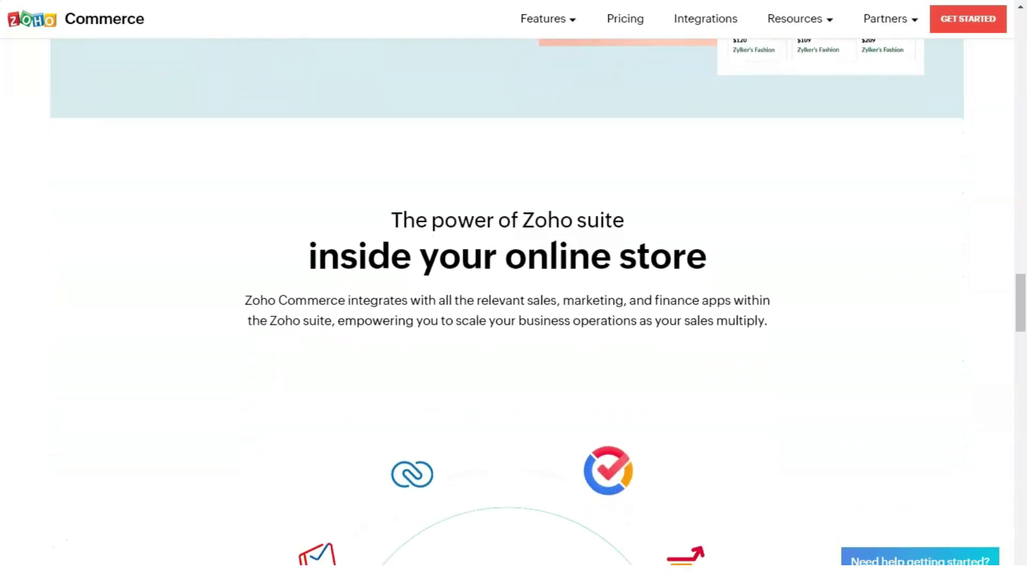
scroll(513, 322, down, 1)
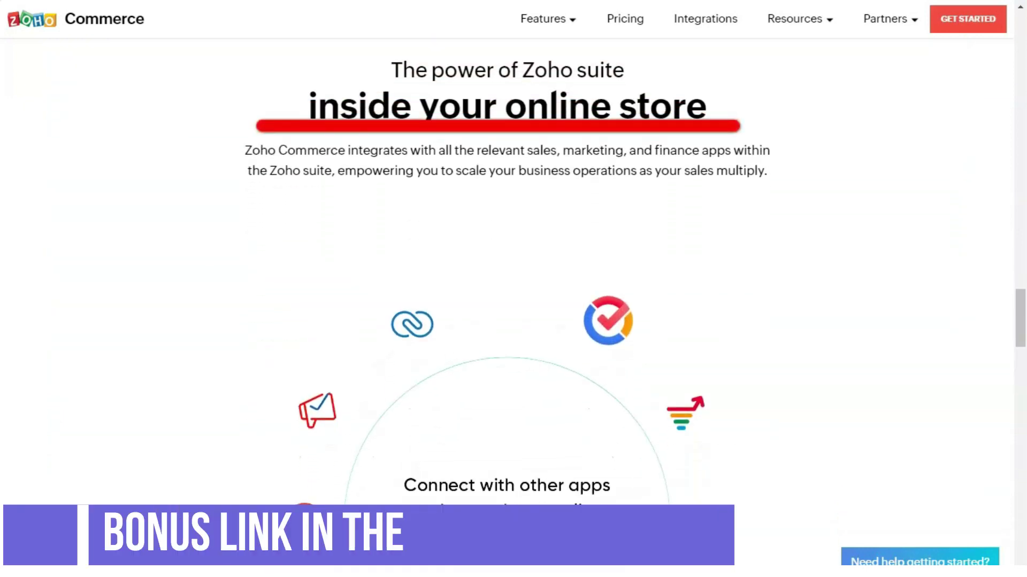
scroll(317, 306, down, 1)
scroll(317, 306, down, 1)
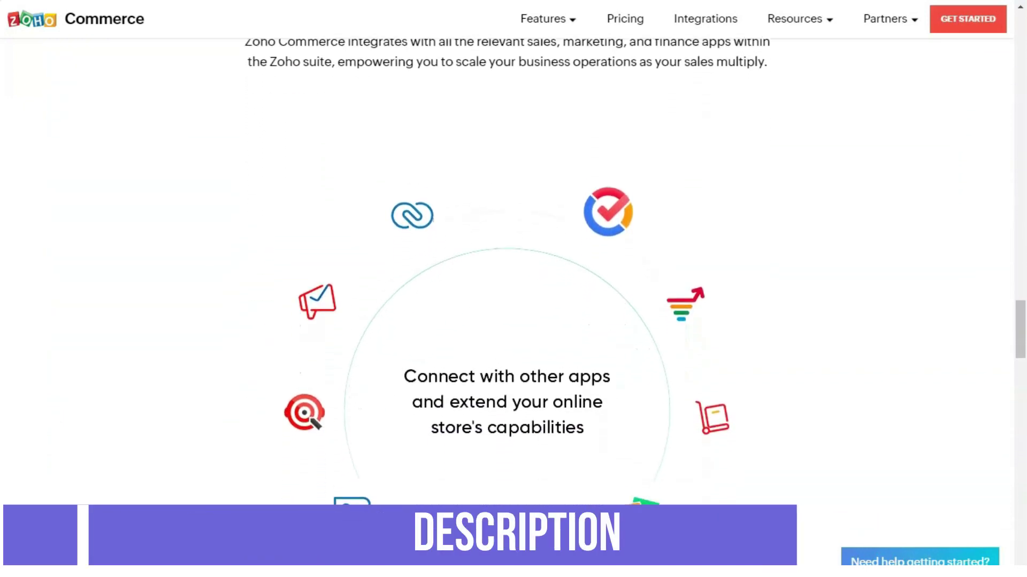
scroll(317, 306, down, 1)
scroll(317, 306, down, 1)
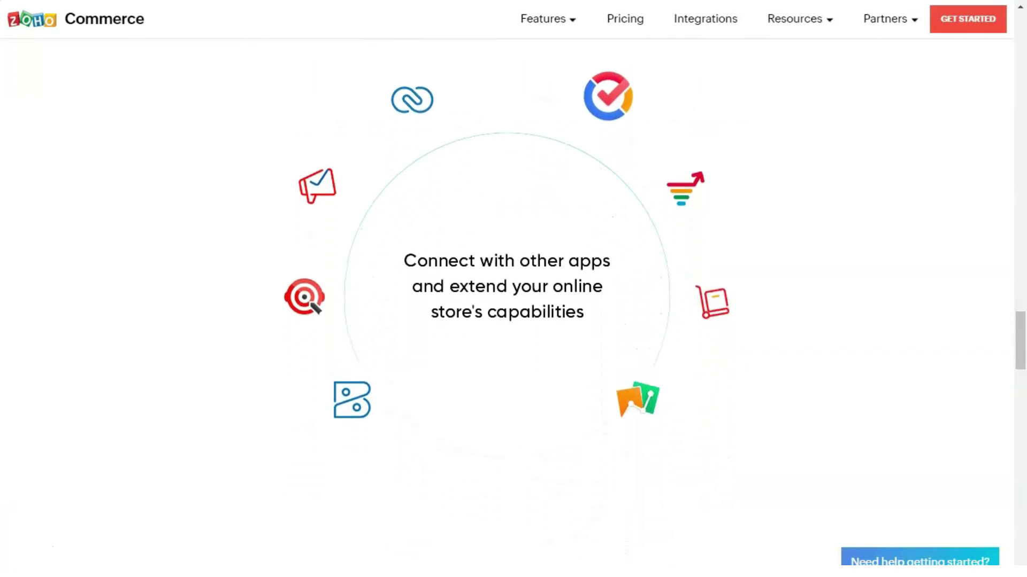
scroll(317, 306, down, 1)
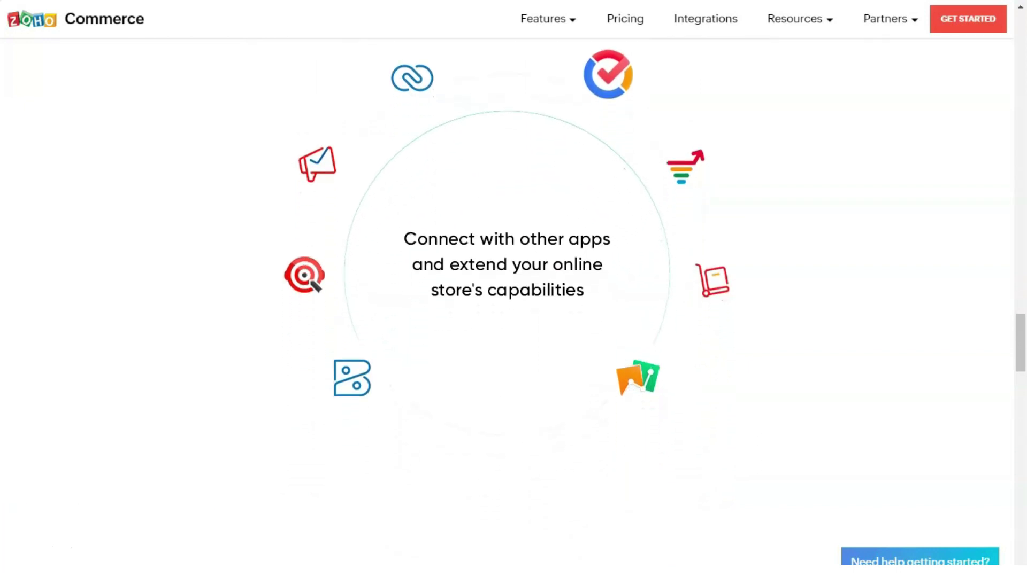
scroll(317, 305, down, 1)
scroll(317, 305, down, 1)
scroll(316, 306, down, 1)
scroll(317, 306, down, 1)
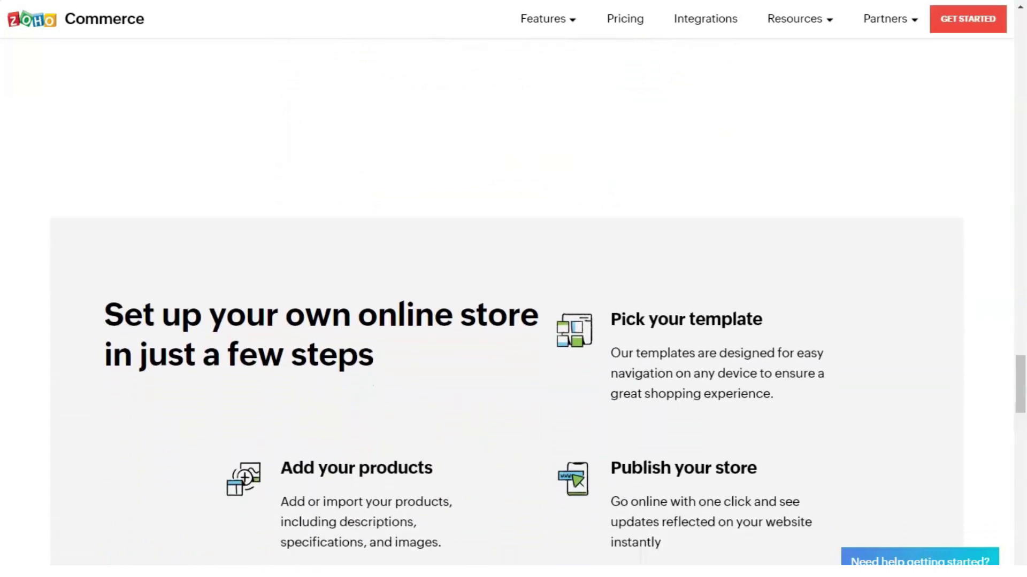
scroll(316, 306, down, 1)
scroll(317, 306, down, 1)
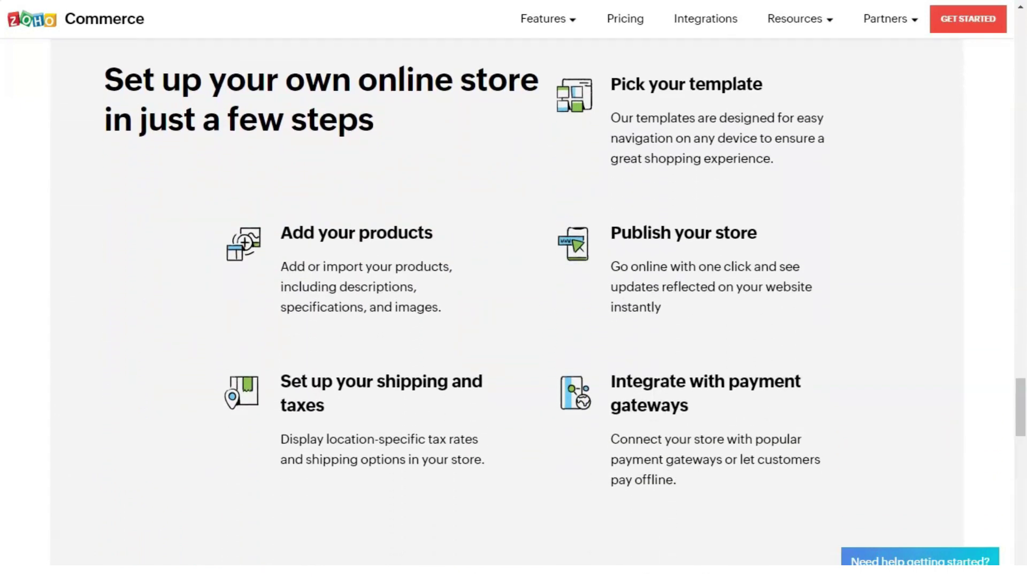
scroll(513, 304, down, 1)
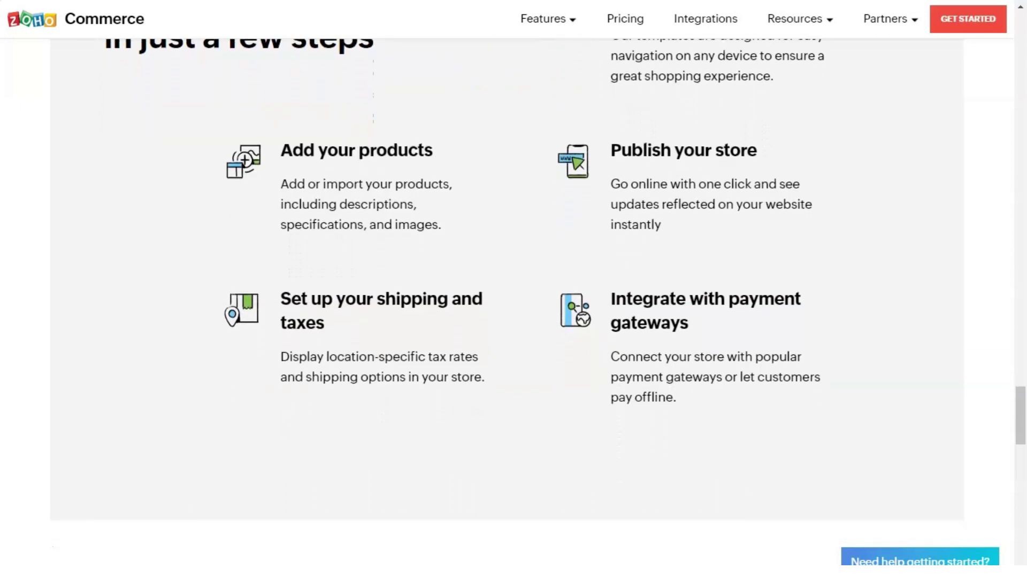
scroll(513, 304, down, 1)
scroll(513, 304, down, 1)
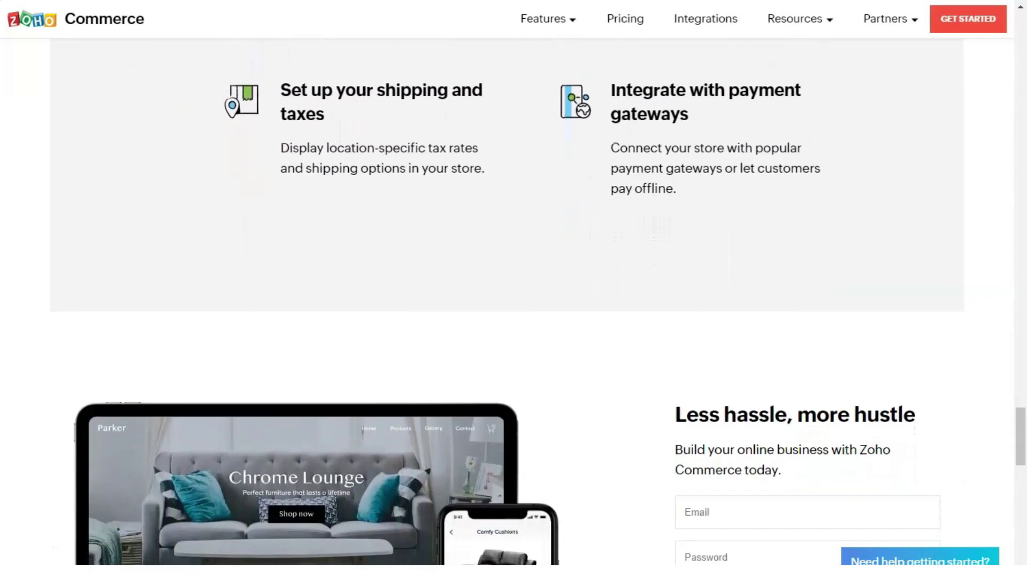
scroll(514, 305, down, 1)
scroll(514, 304, down, 1)
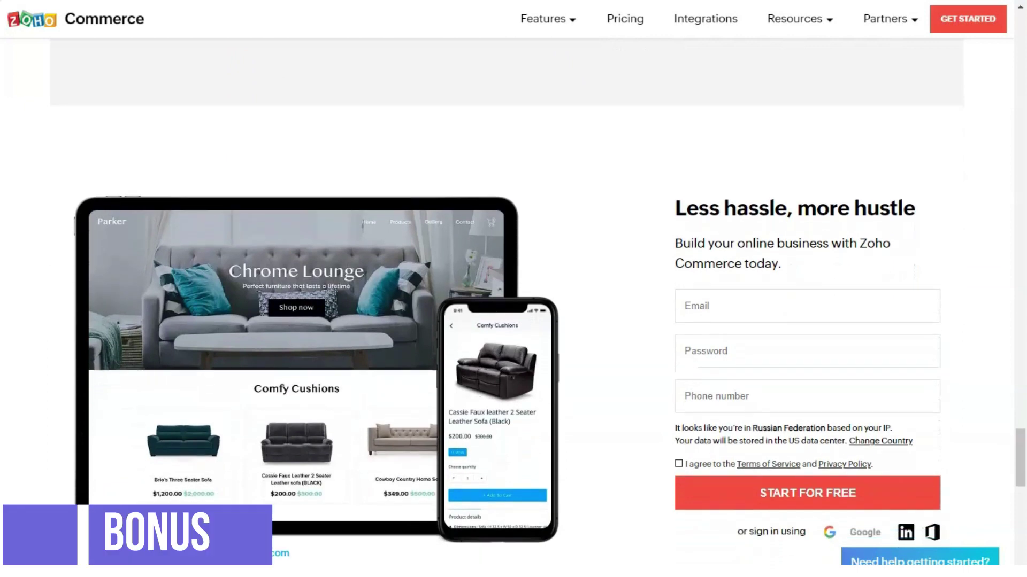
scroll(513, 305, down, 1)
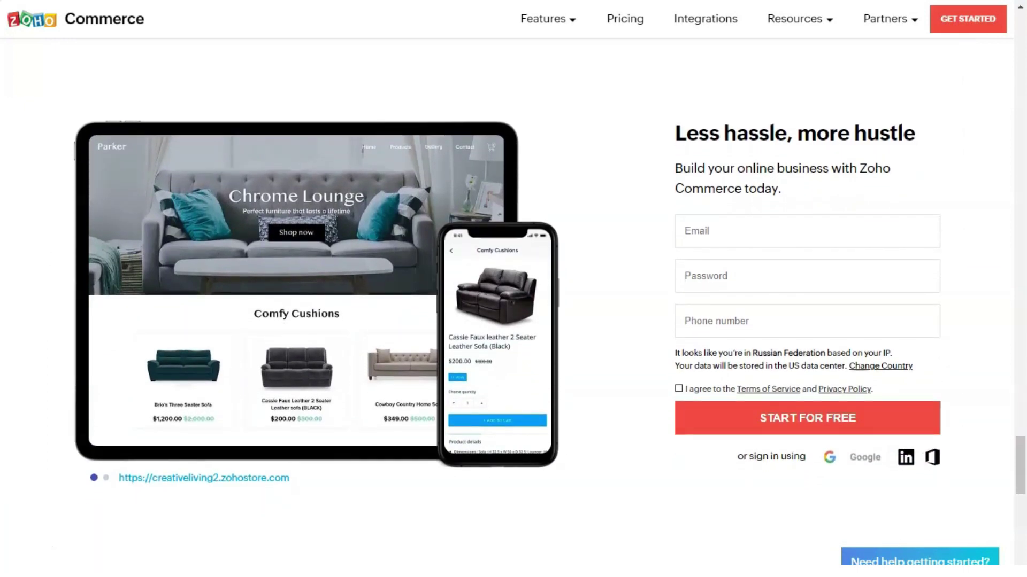
scroll(514, 304, down, 1)
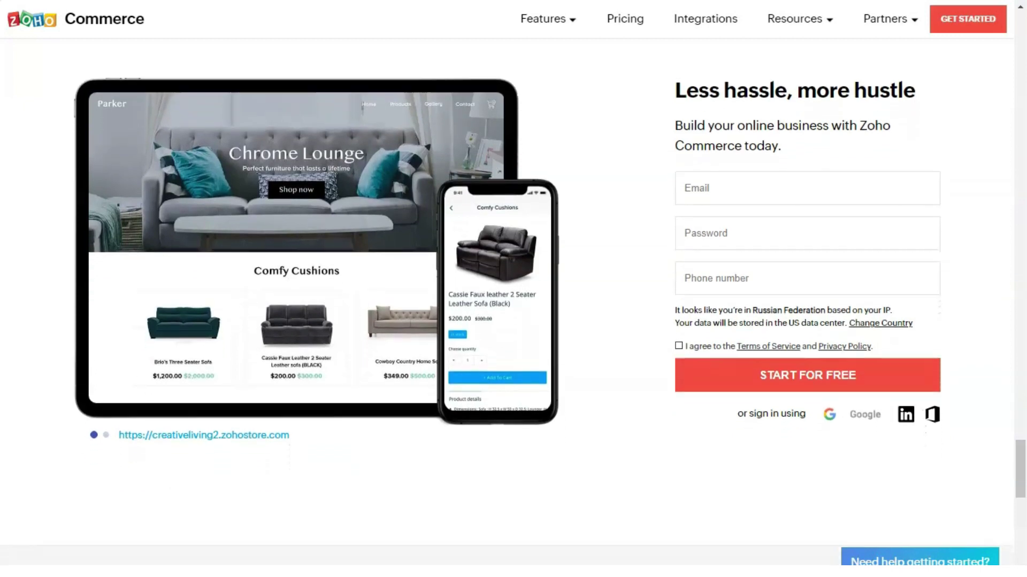
scroll(514, 305, down, 1)
scroll(514, 306, down, 1)
scroll(514, 305, down, 1)
scroll(513, 305, down, 1)
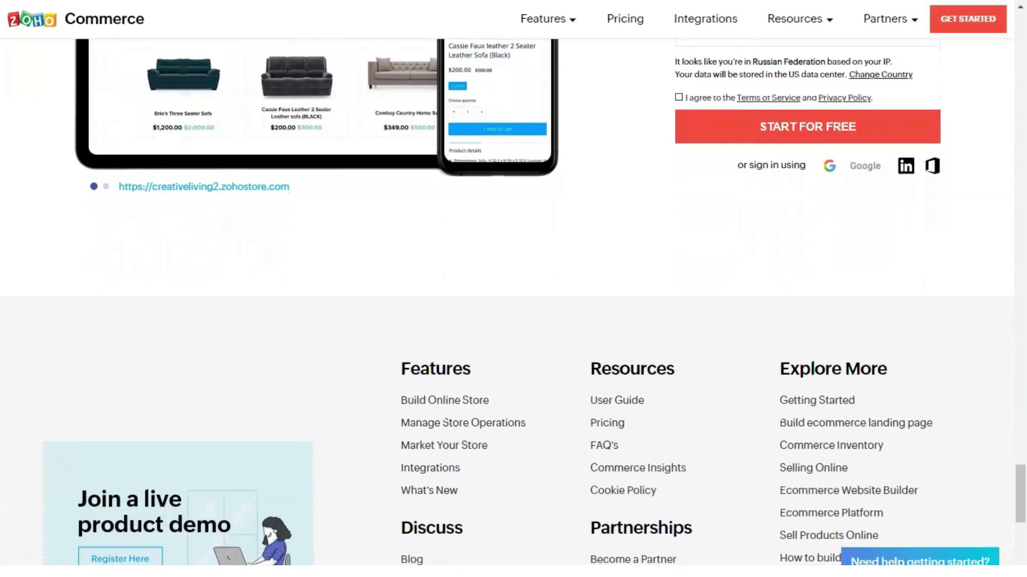
scroll(514, 305, down, 1)
scroll(513, 305, down, 1)
scroll(514, 306, down, 1)
scroll(513, 305, down, 1)
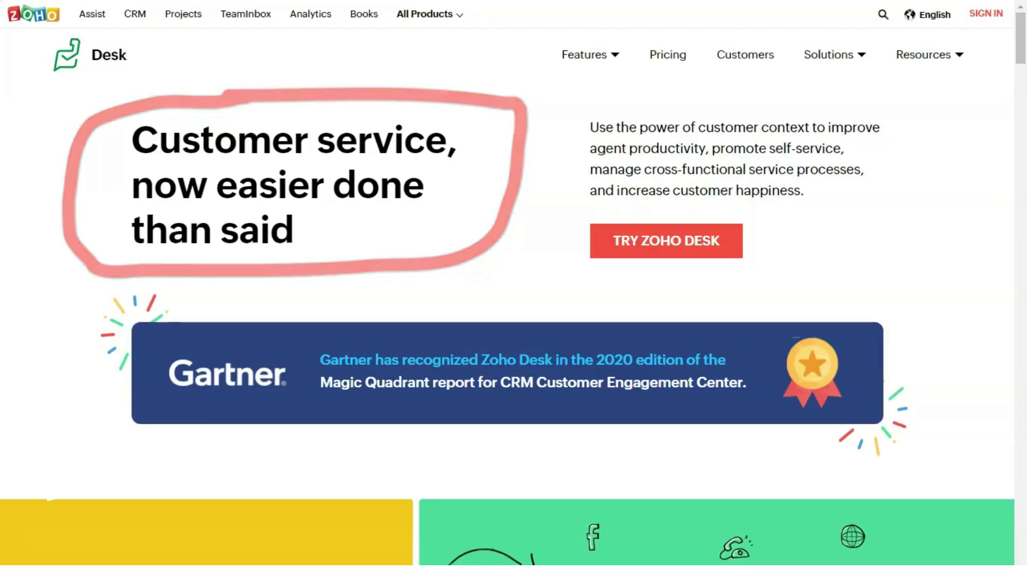
scroll(513, 305, down, 1)
scroll(514, 305, down, 1)
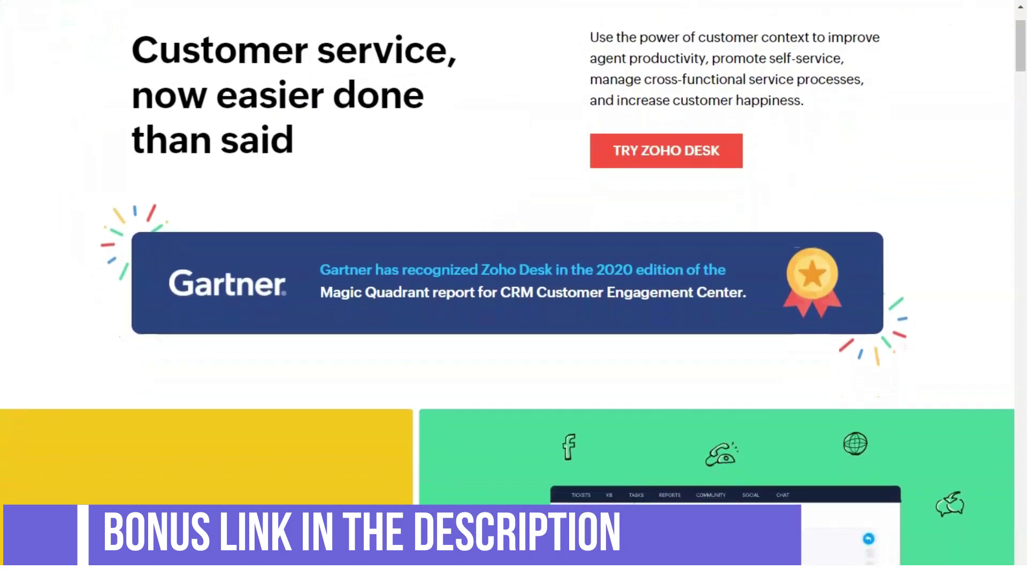
scroll(513, 305, down, 1)
scroll(513, 305, down, 1)
scroll(513, 305, down, 1)
scroll(514, 305, down, 1)
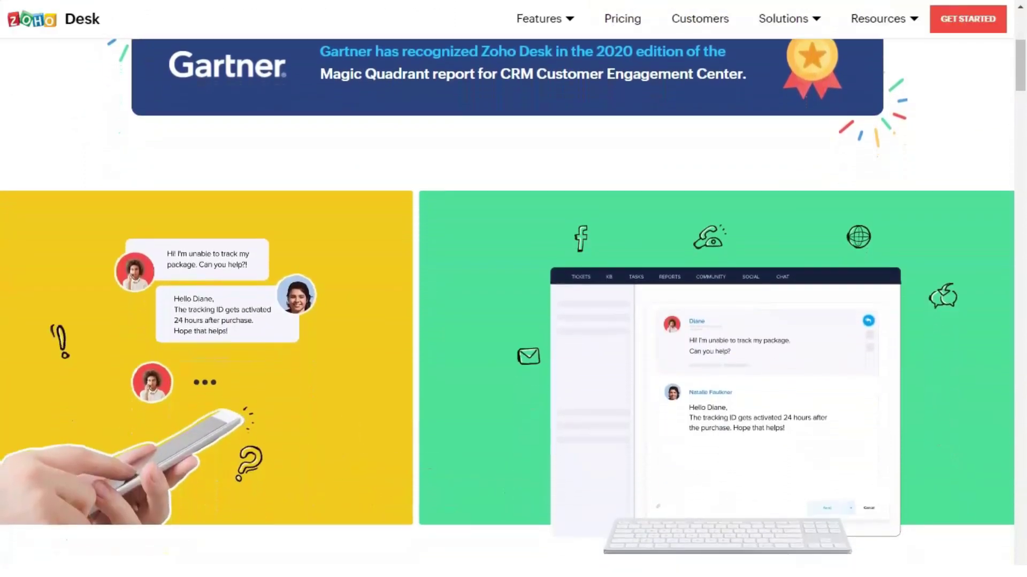
scroll(513, 304, down, 1)
scroll(513, 305, down, 1)
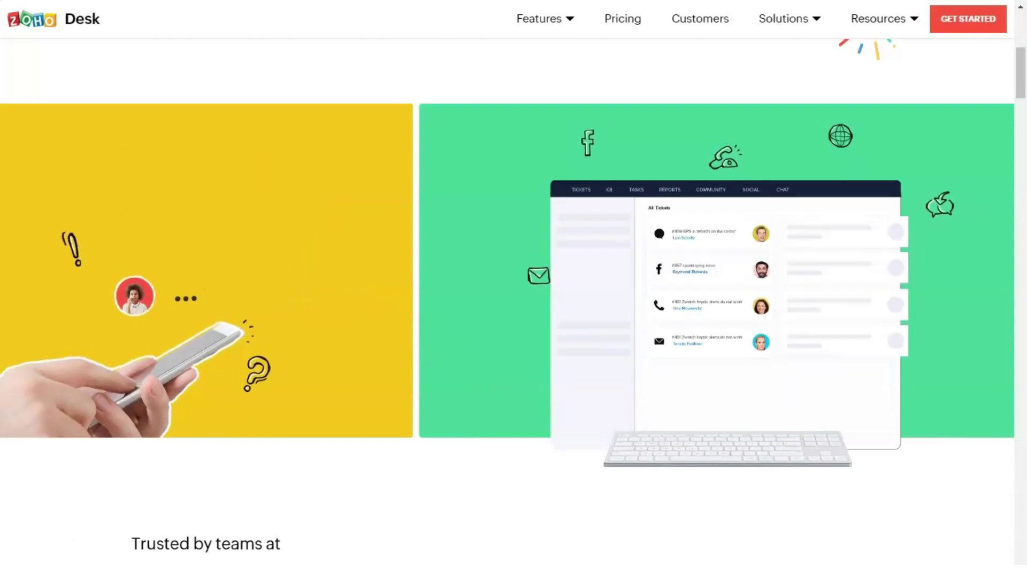
scroll(513, 304, down, 1)
scroll(513, 305, down, 1)
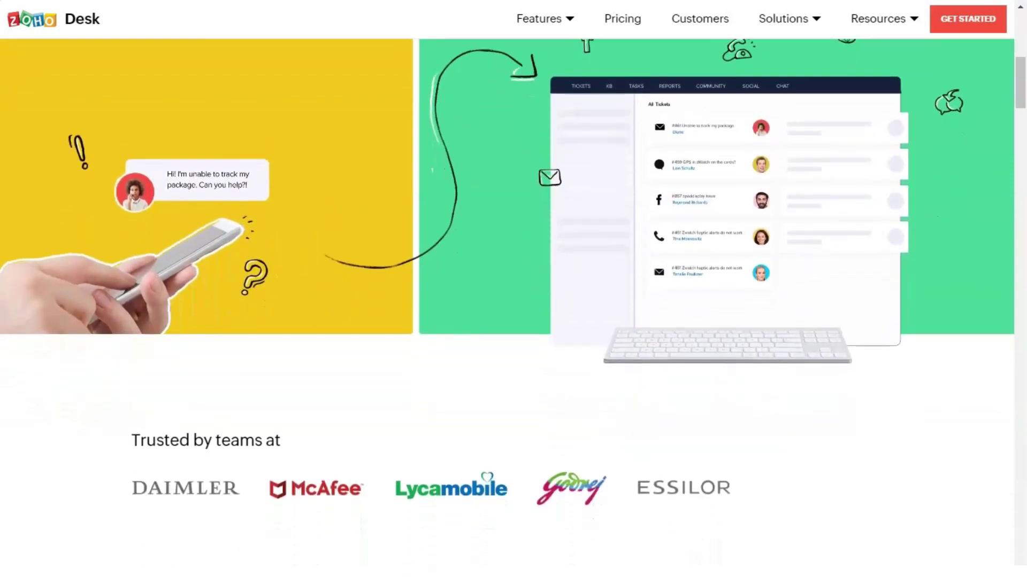
scroll(514, 304, down, 1)
scroll(514, 305, down, 1)
scroll(513, 305, down, 1)
scroll(514, 305, down, 1)
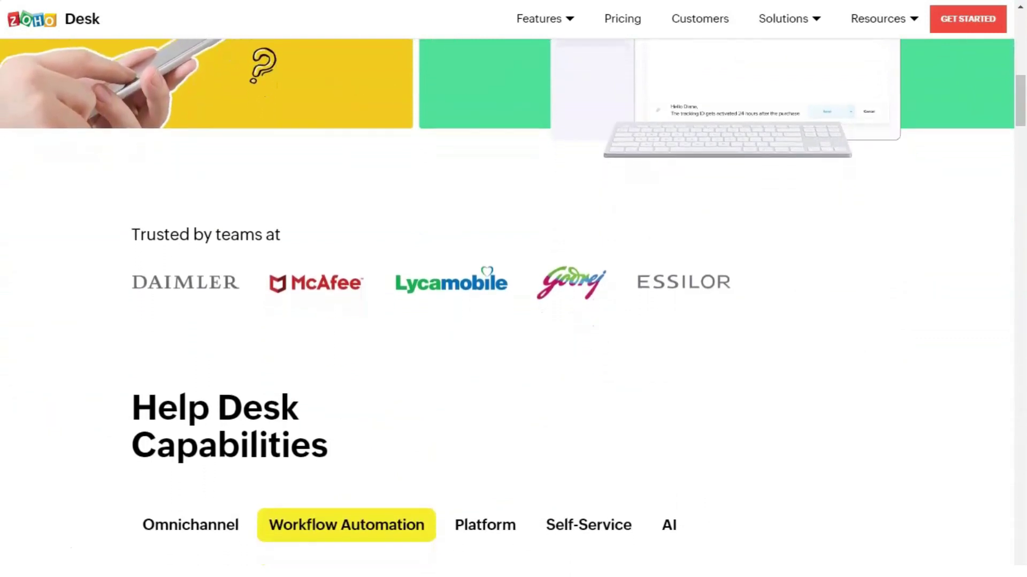
scroll(514, 306, down, 1)
scroll(513, 305, down, 1)
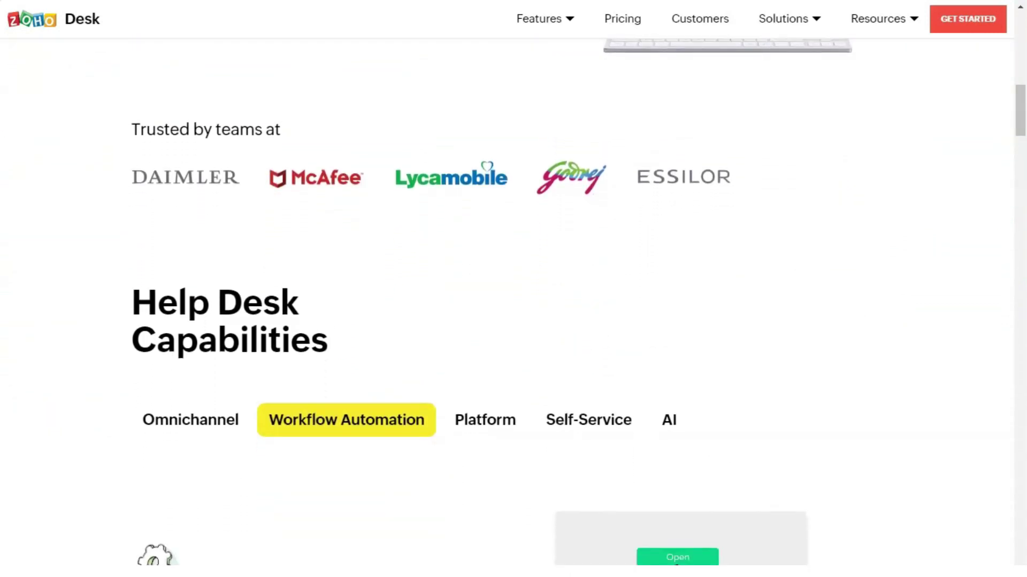
scroll(514, 305, down, 1)
scroll(514, 305, down, 1)
scroll(513, 305, down, 1)
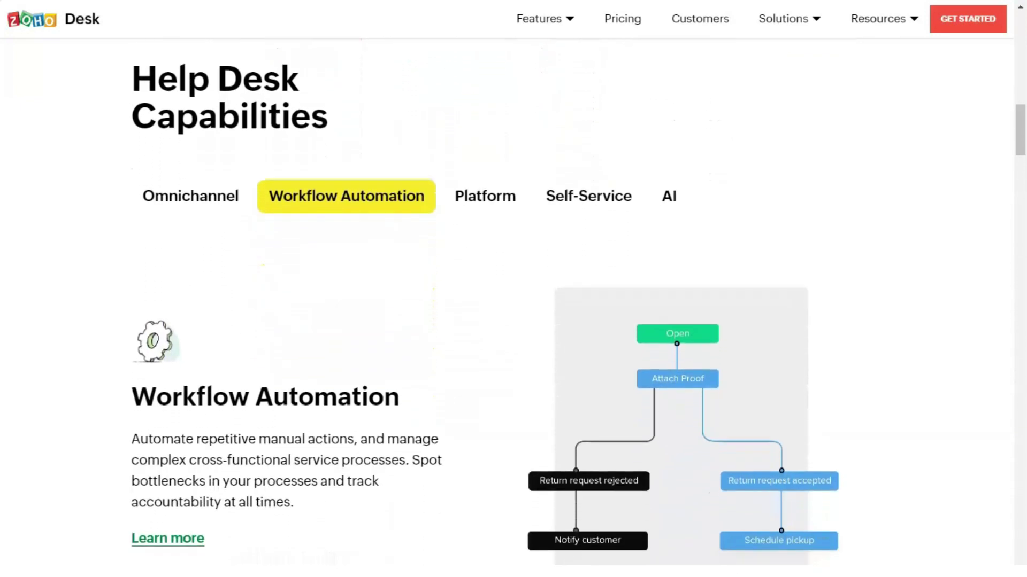
scroll(514, 306, down, 1)
scroll(513, 305, down, 1)
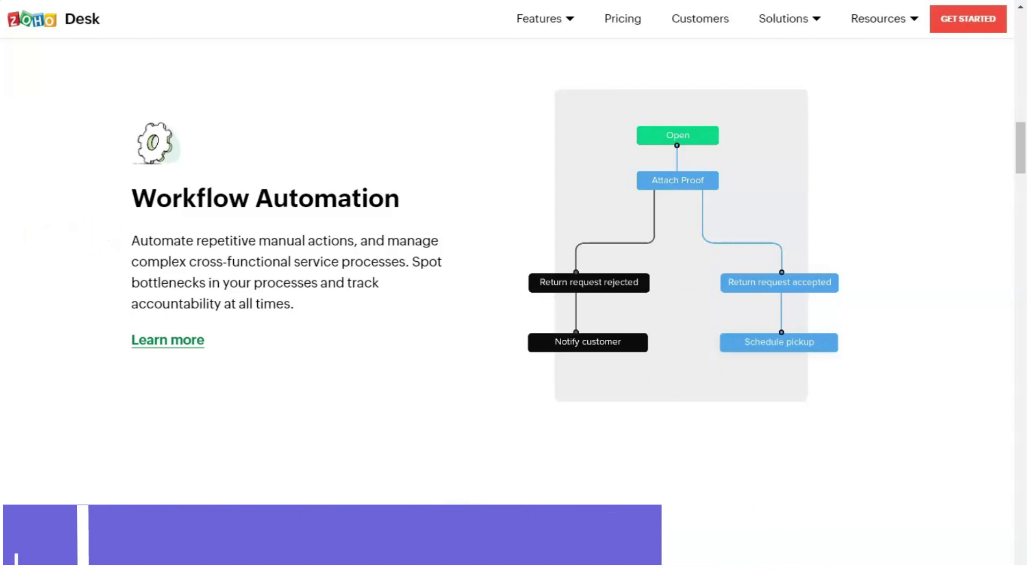
scroll(513, 289, down, 2)
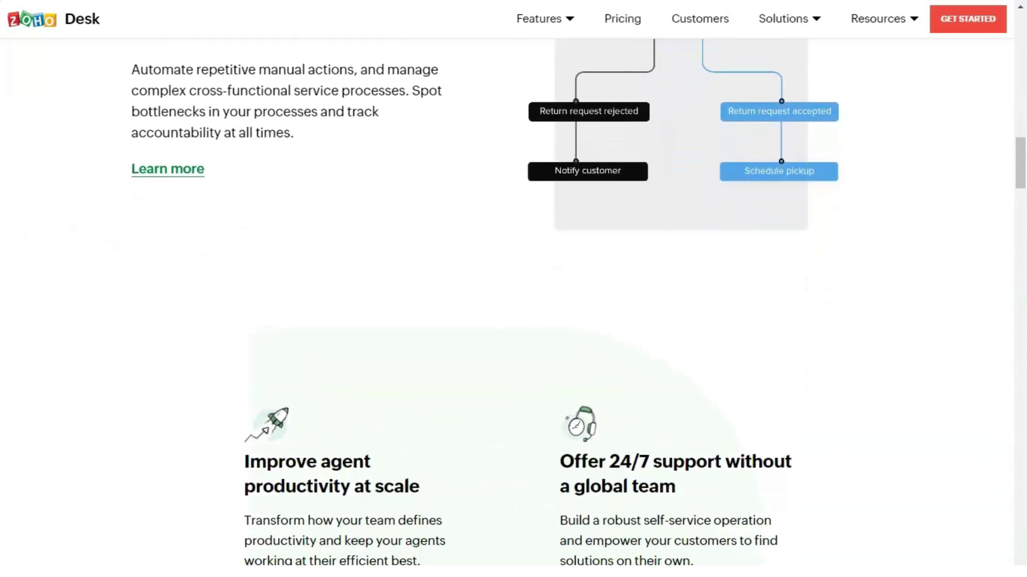
scroll(513, 321, down, 1)
scroll(514, 321, down, 1)
scroll(513, 321, down, 1)
scroll(514, 321, down, 1)
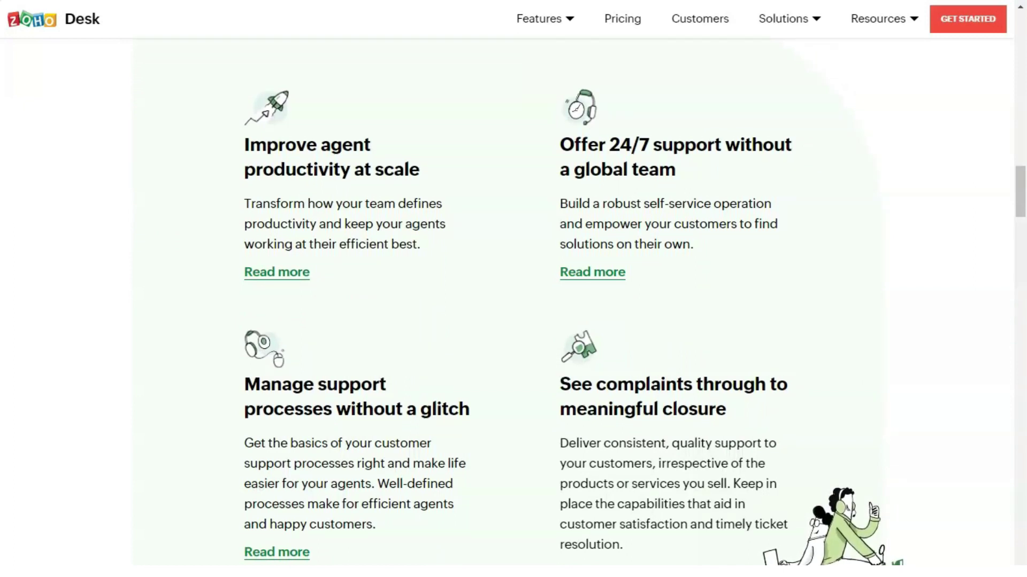
scroll(513, 321, down, 1)
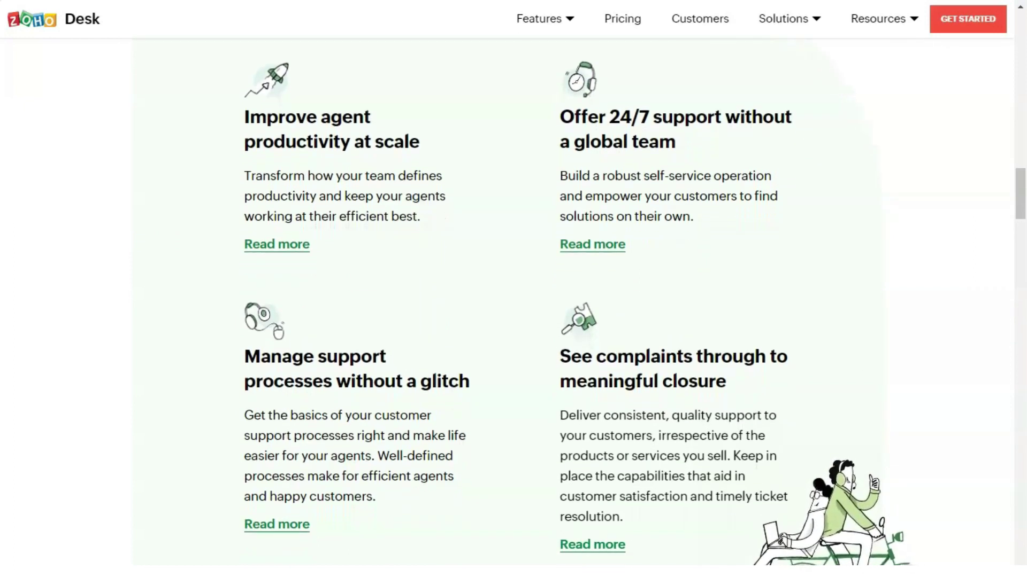
scroll(514, 321, down, 1)
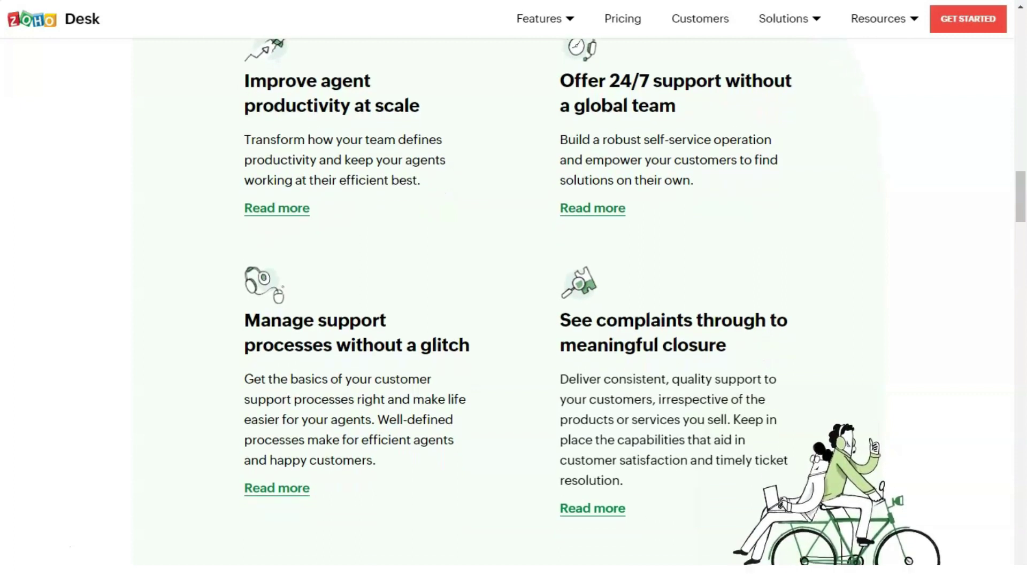
scroll(514, 321, down, 1)
scroll(513, 322, down, 1)
scroll(514, 321, down, 1)
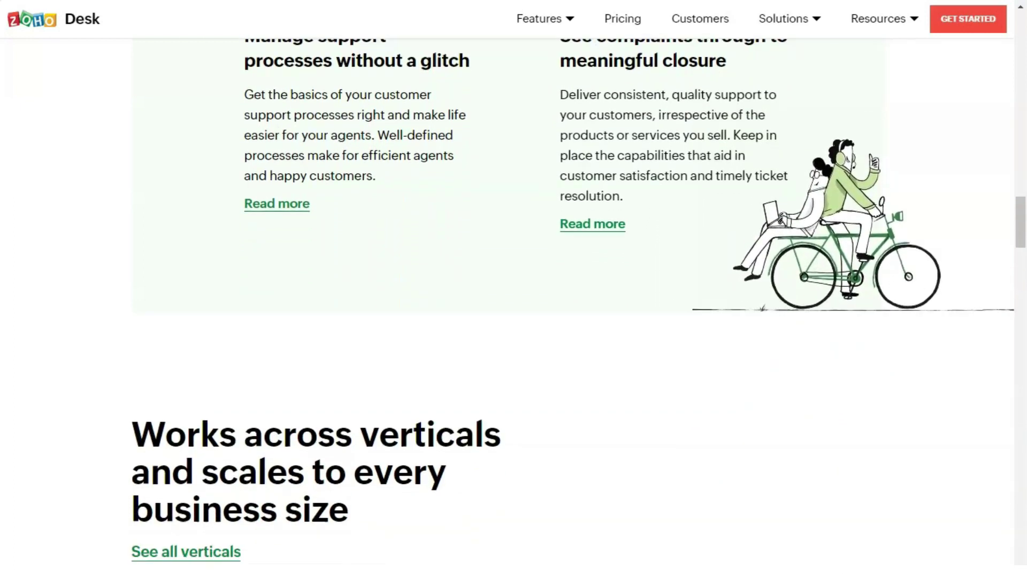
scroll(514, 321, down, 1)
scroll(513, 322, down, 1)
scroll(513, 321, down, 1)
scroll(514, 321, down, 1)
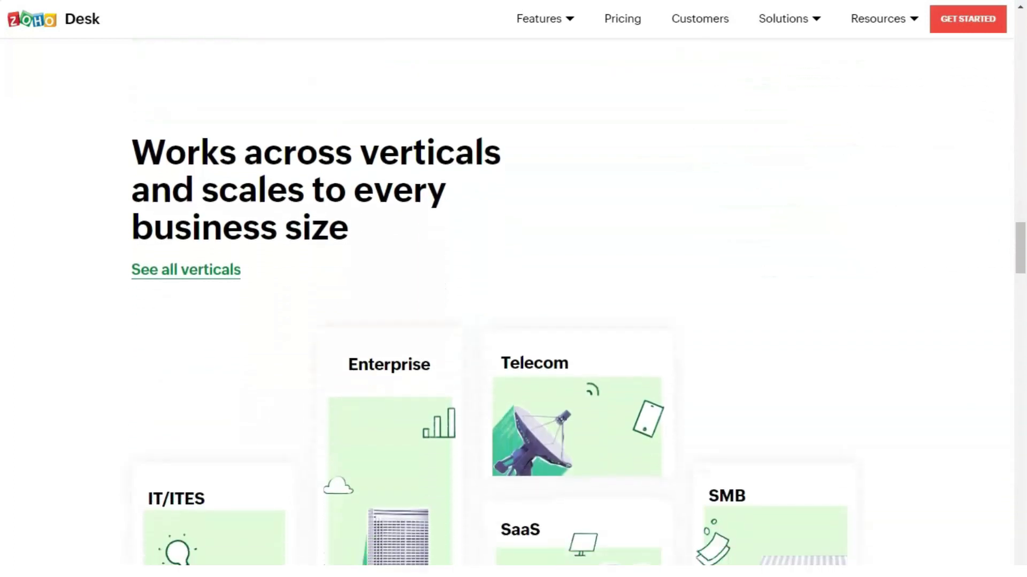
scroll(514, 321, down, 1)
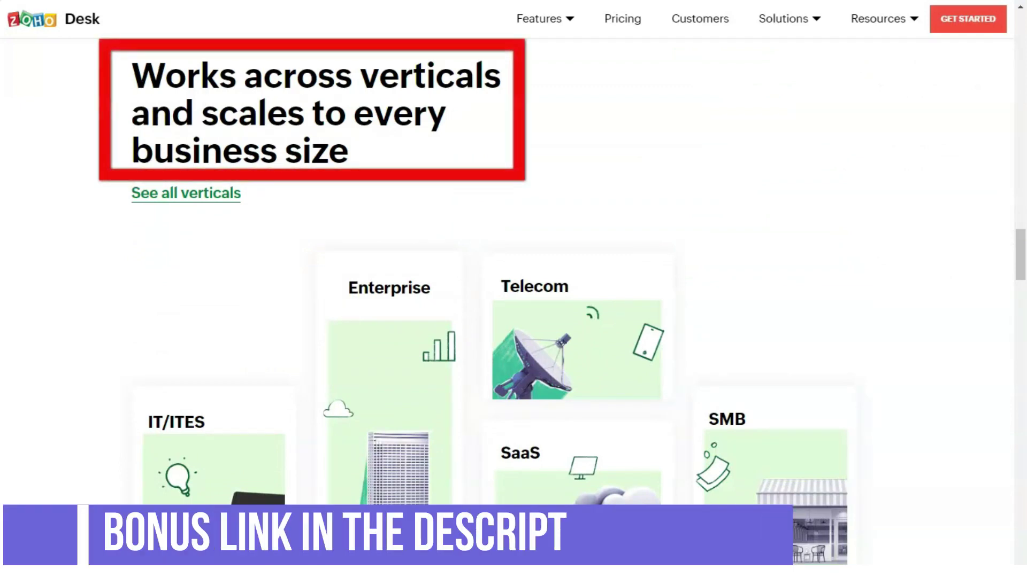
scroll(514, 321, down, 1)
scroll(514, 321, down, 1)
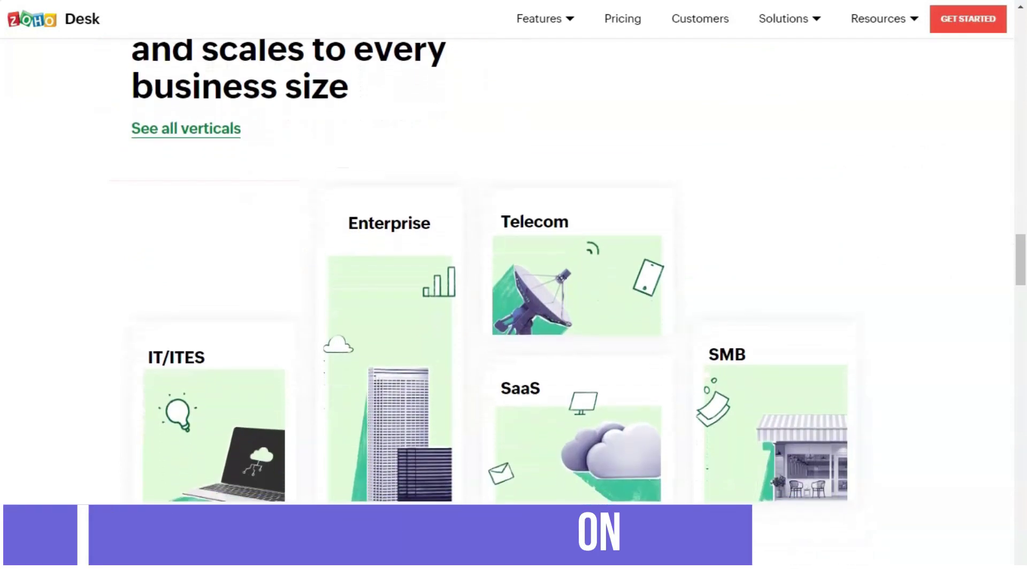
scroll(513, 322, down, 1)
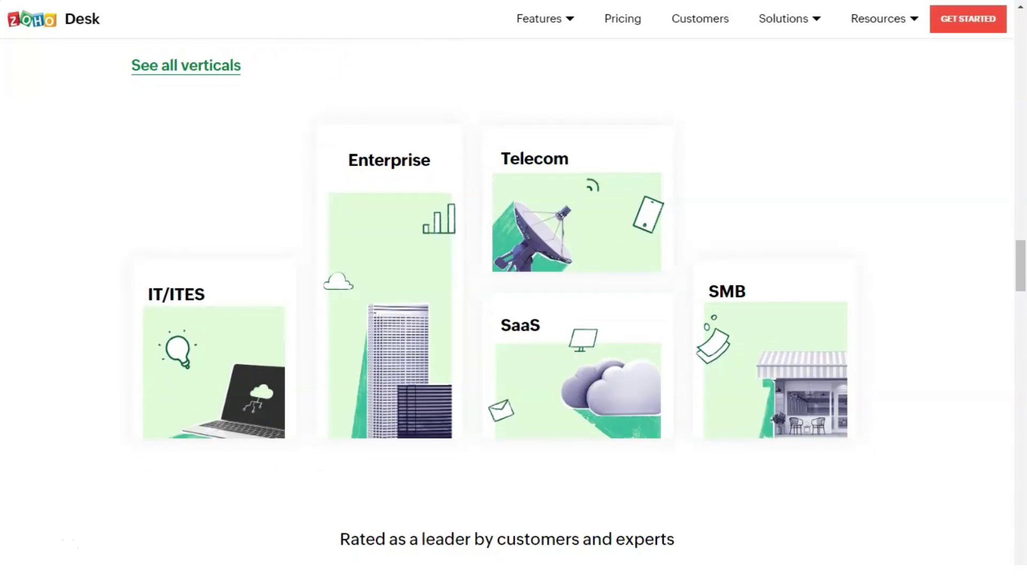
scroll(514, 320, down, 1)
scroll(513, 321, down, 1)
scroll(513, 320, down, 1)
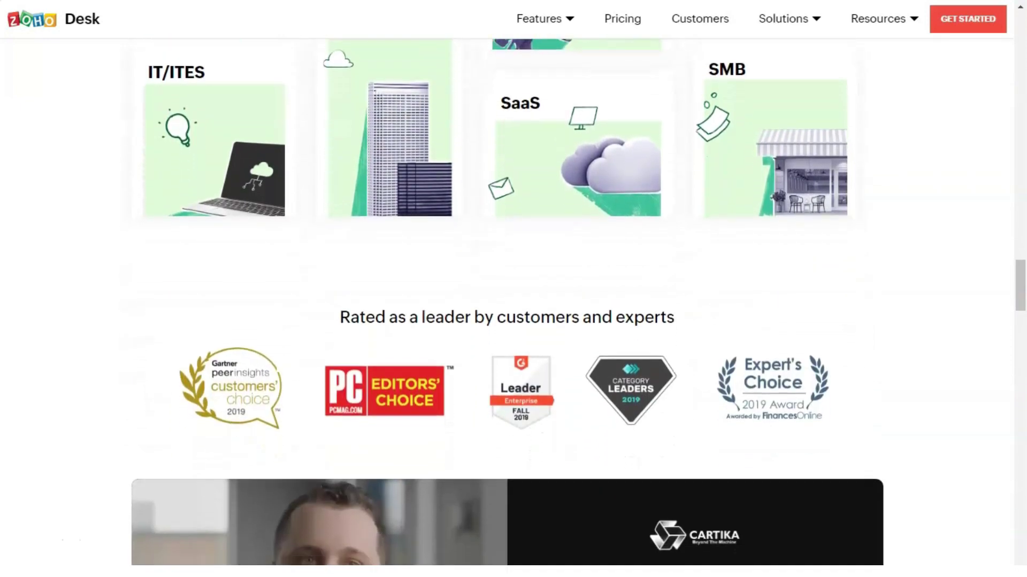
scroll(513, 320, down, 1)
scroll(513, 320, down, 1)
scroll(513, 321, down, 1)
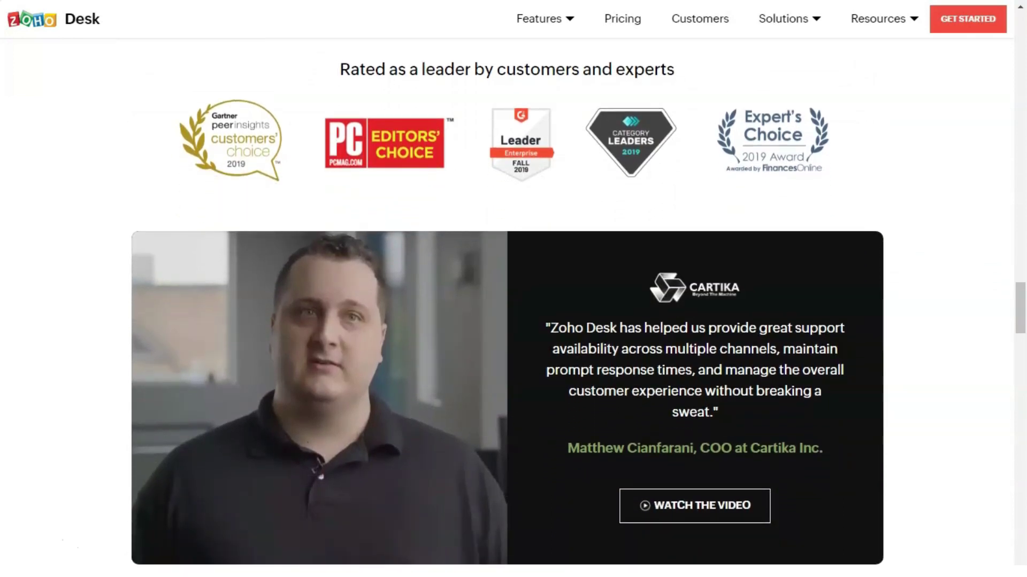
scroll(514, 322, down, 1)
scroll(513, 321, down, 1)
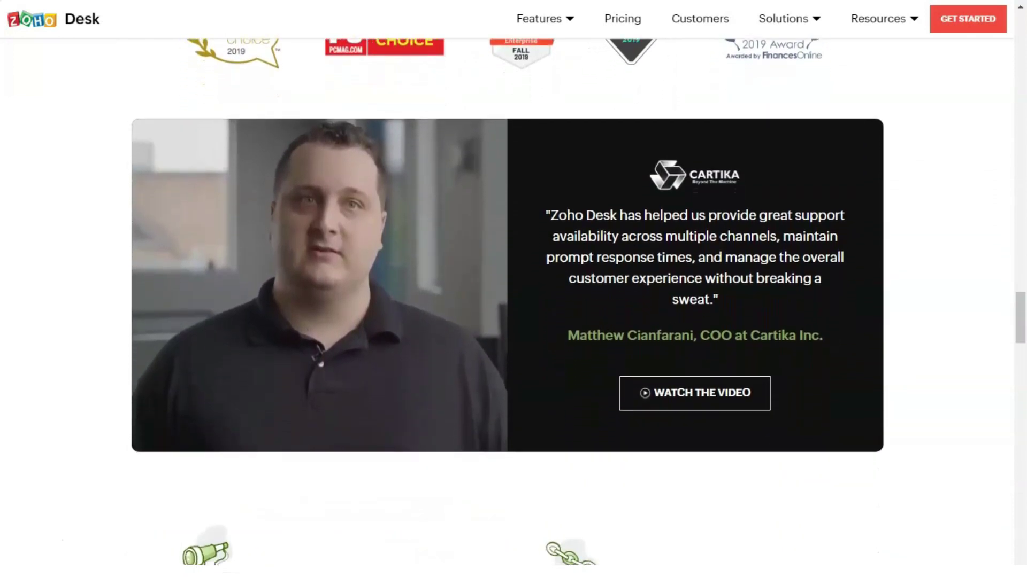
scroll(514, 321, down, 1)
scroll(513, 322, down, 1)
scroll(514, 321, down, 1)
scroll(513, 321, down, 1)
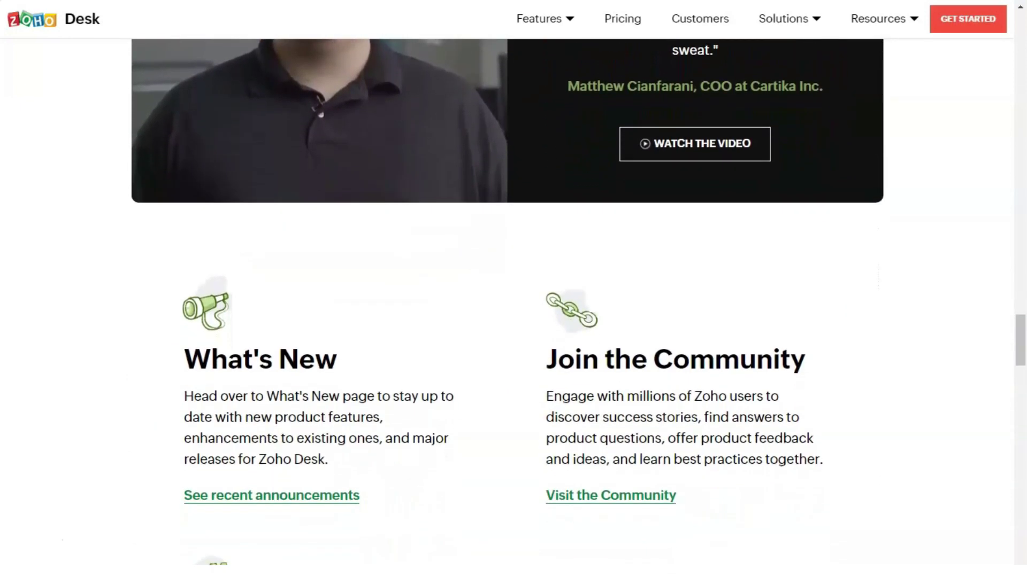
scroll(513, 321, down, 1)
scroll(514, 320, down, 1)
scroll(514, 321, down, 1)
scroll(513, 321, down, 1)
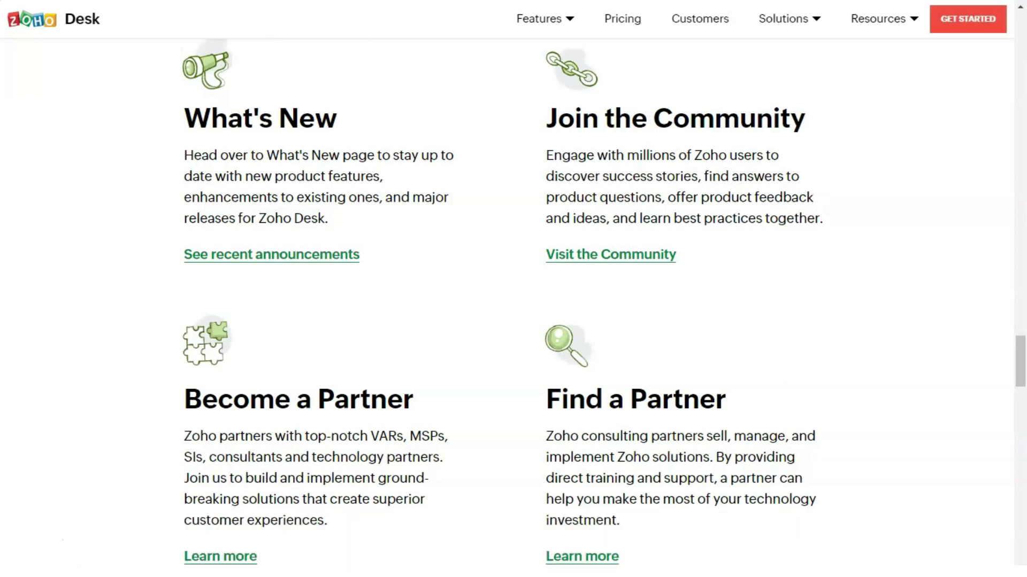
scroll(513, 321, down, 1)
scroll(514, 320, down, 1)
scroll(513, 321, down, 1)
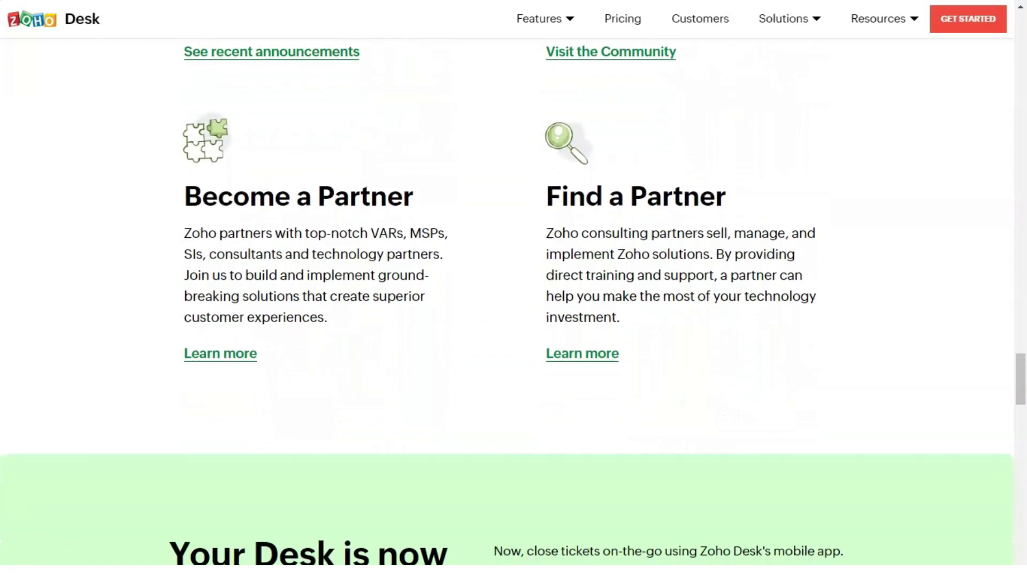
scroll(514, 321, down, 1)
scroll(513, 321, down, 1)
scroll(513, 321, down, 1)
scroll(513, 321, down, 1)
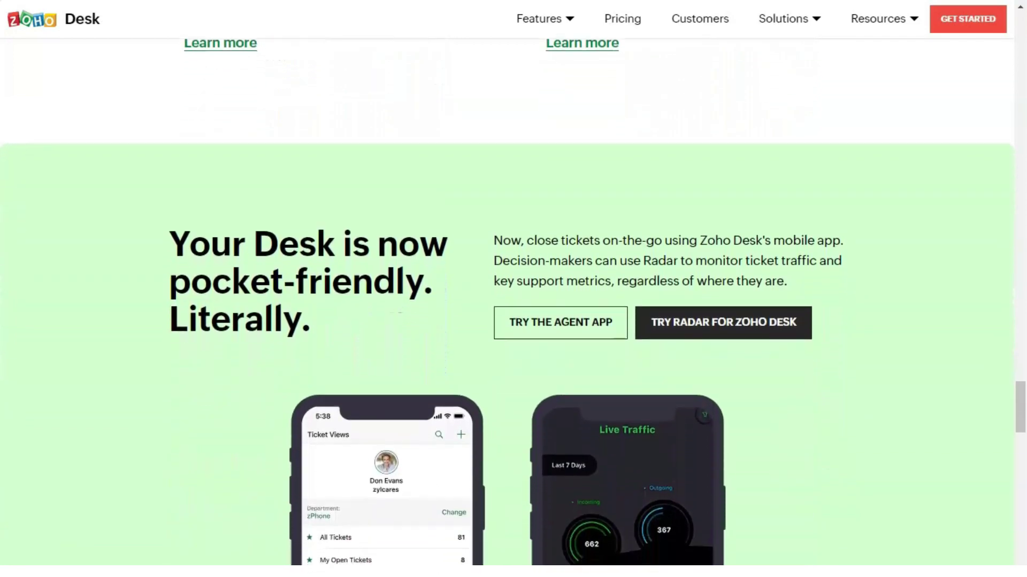
scroll(514, 321, down, 1)
scroll(514, 321, down, 1)
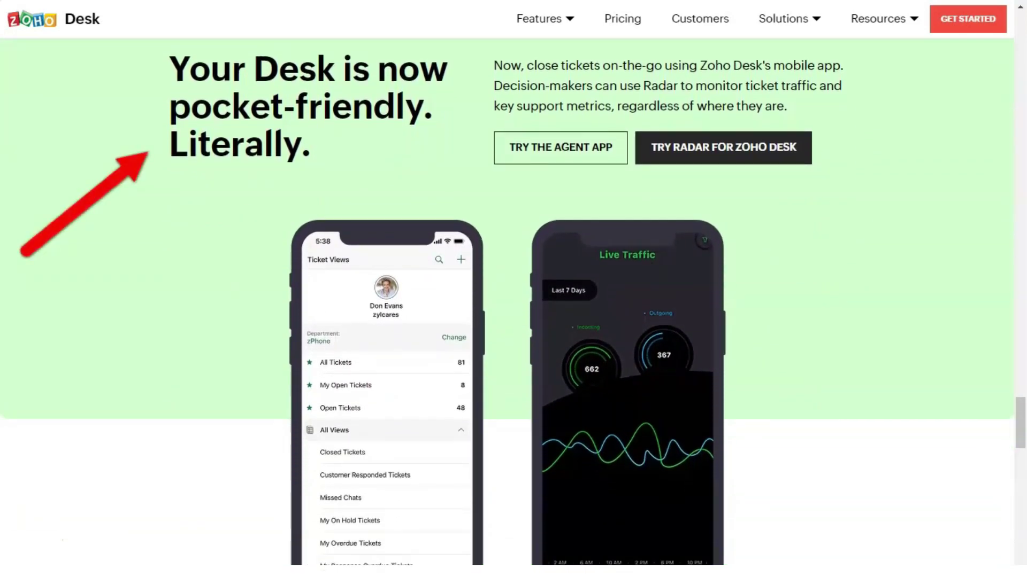
scroll(514, 321, down, 1)
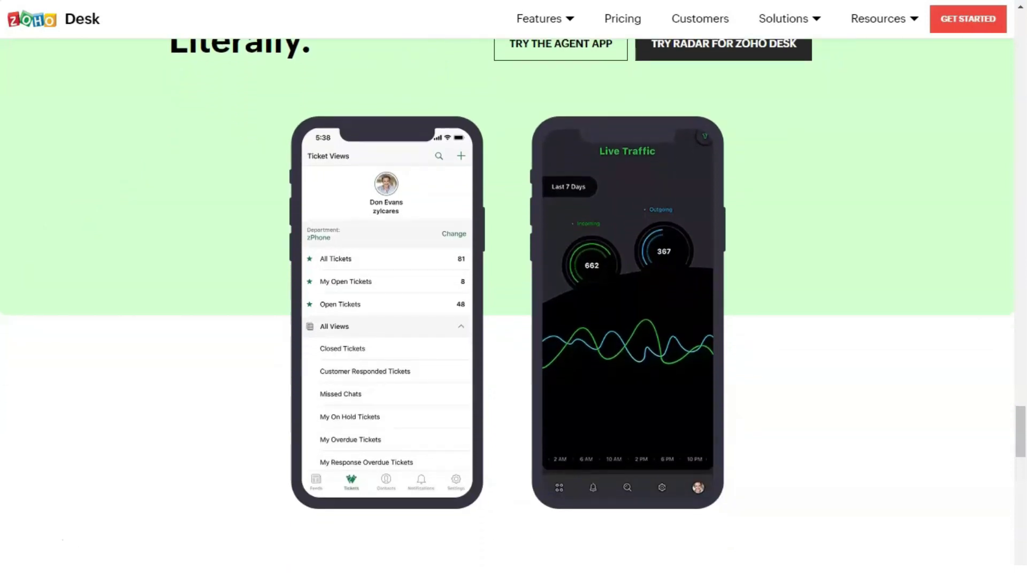
scroll(514, 321, down, 1)
scroll(513, 321, down, 1)
scroll(513, 321, down, 1)
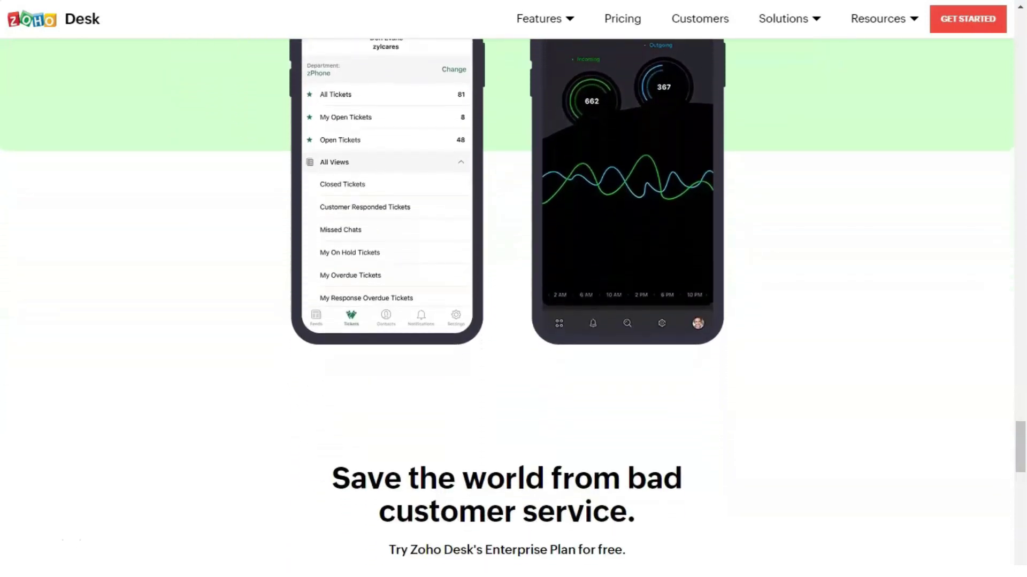
scroll(514, 321, down, 1)
scroll(514, 321, down, 1)
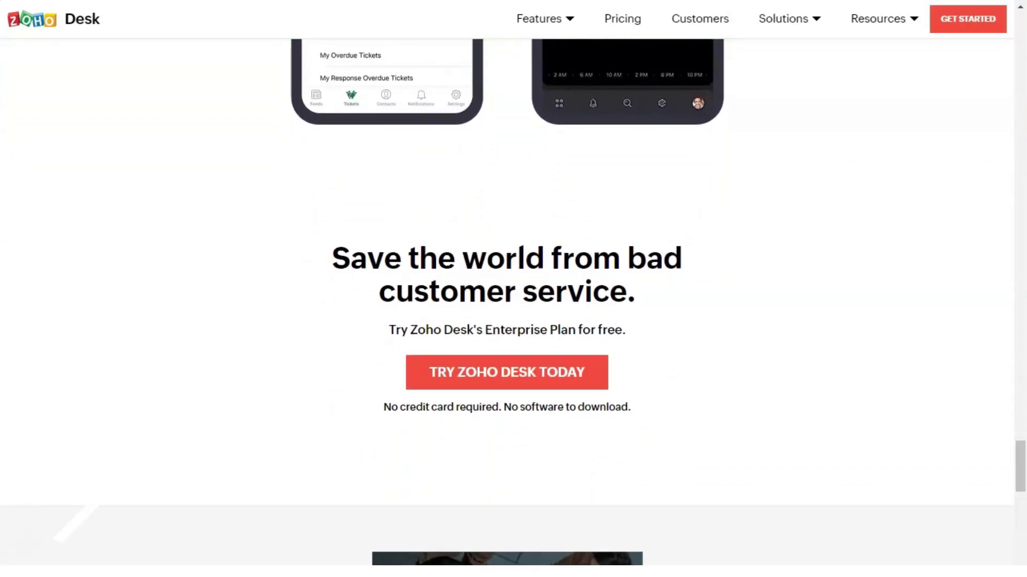
scroll(513, 321, down, 2)
scroll(513, 321, down, 2)
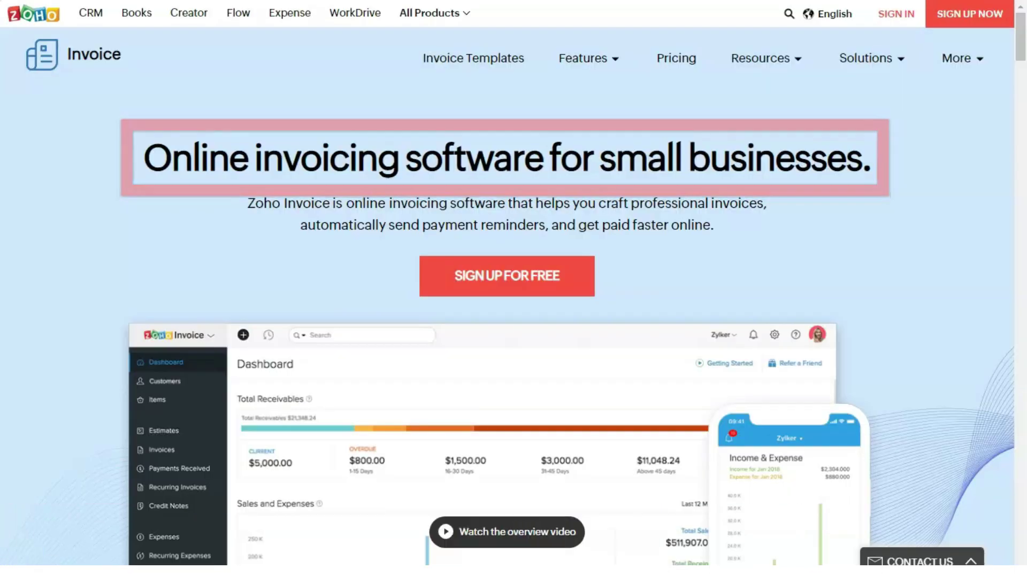
scroll(513, 289, down, 1)
scroll(514, 289, down, 1)
scroll(513, 289, down, 1)
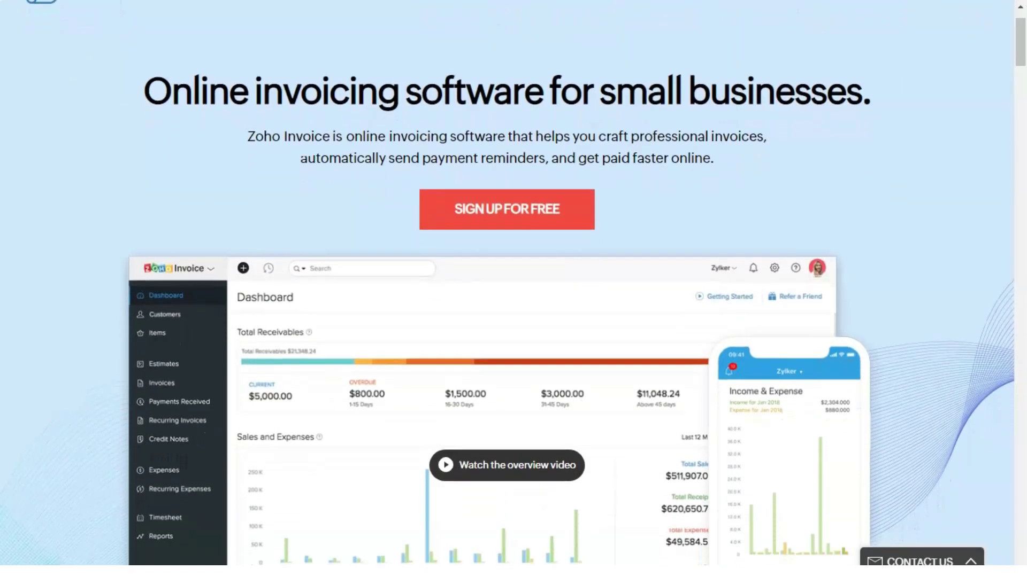
scroll(513, 289, down, 1)
scroll(513, 289, down, 1)
scroll(513, 289, down, 1)
scroll(514, 289, down, 1)
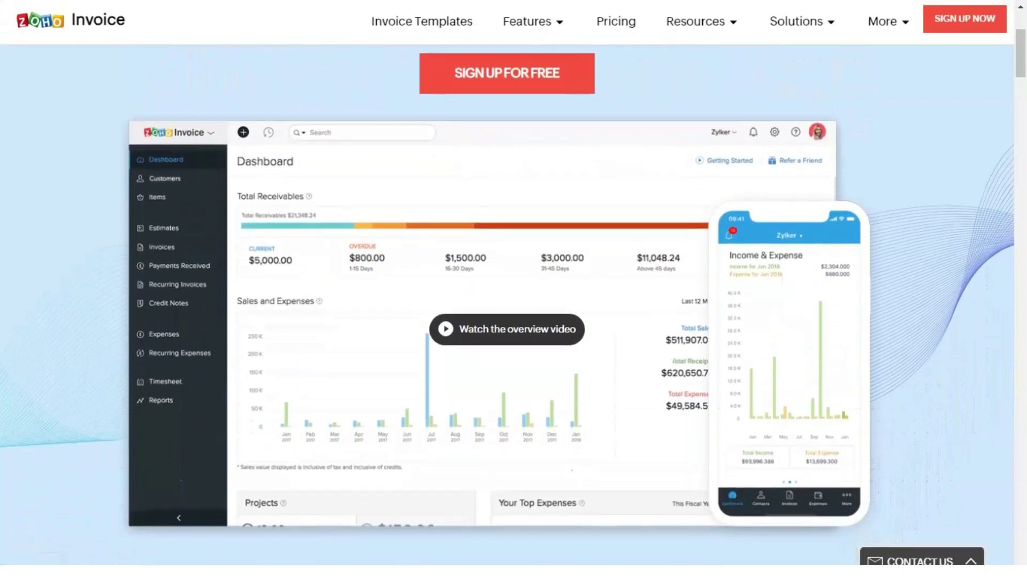
scroll(513, 289, down, 1)
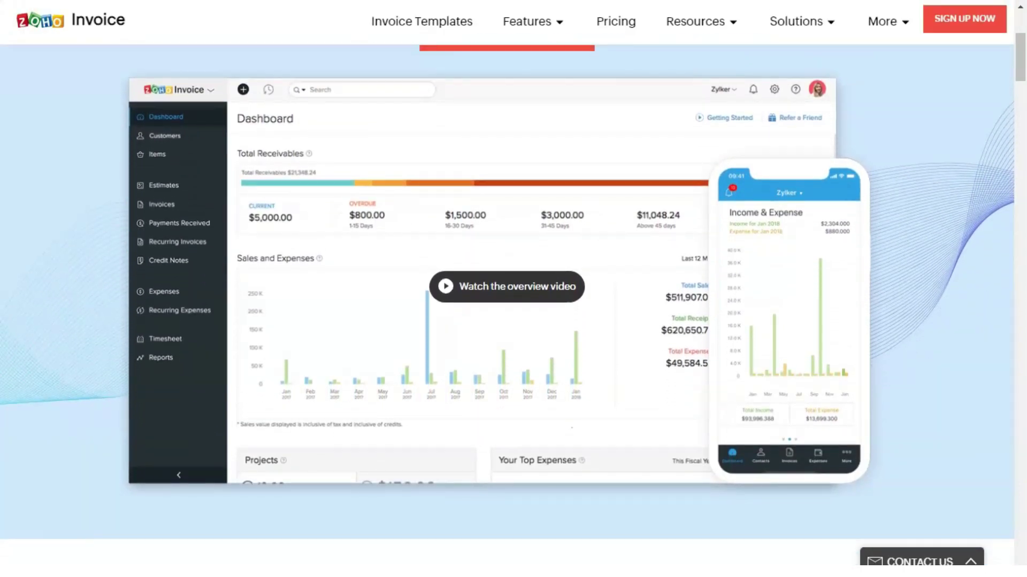
scroll(513, 289, down, 1)
scroll(513, 289, down, 1)
scroll(514, 289, down, 2)
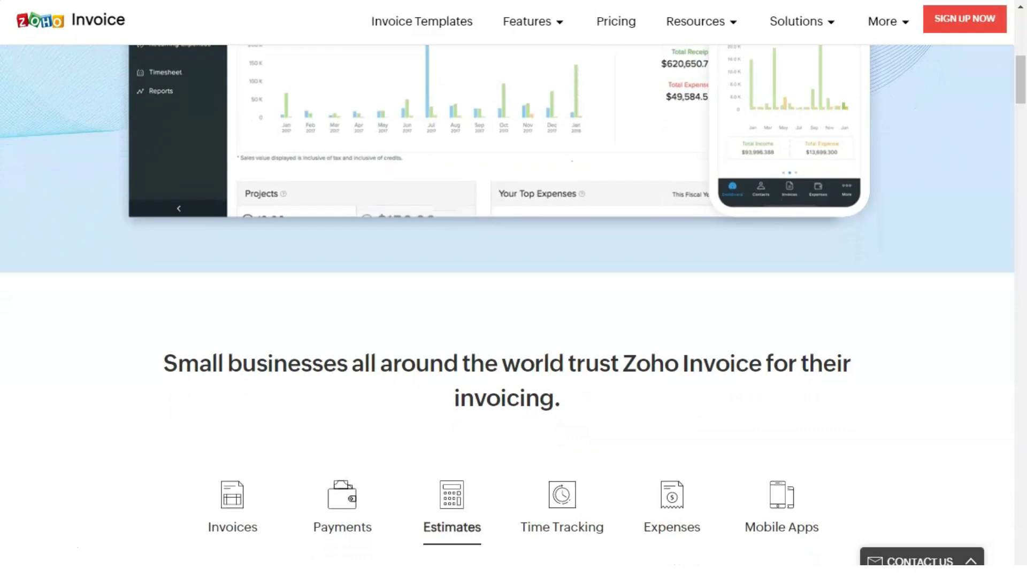
scroll(514, 289, down, 2)
scroll(513, 288, down, 2)
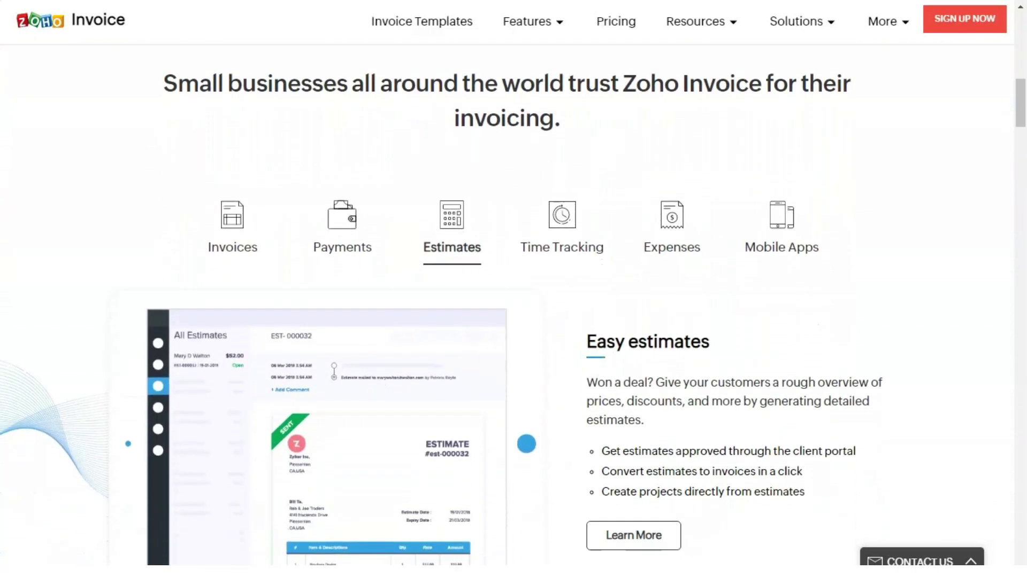
scroll(513, 289, down, 2)
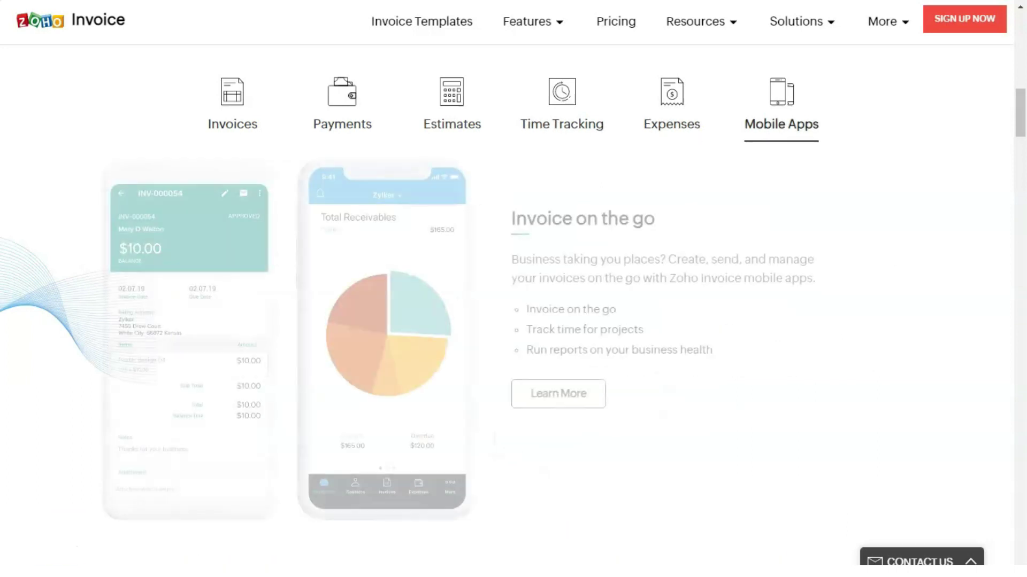
scroll(513, 288, down, 1)
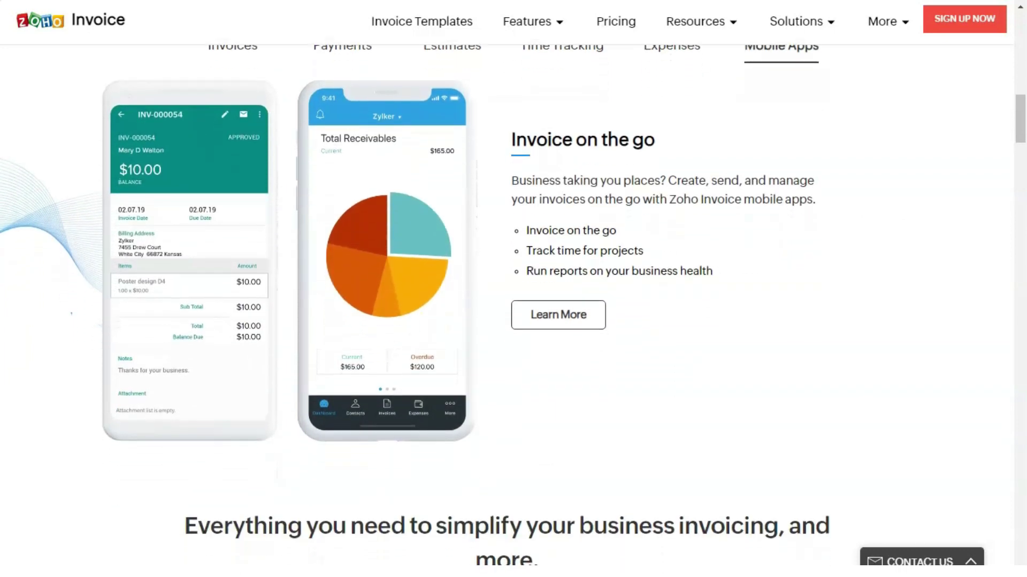
scroll(514, 289, down, 1)
scroll(514, 289, down, 1)
scroll(513, 290, down, 1)
scroll(514, 289, down, 2)
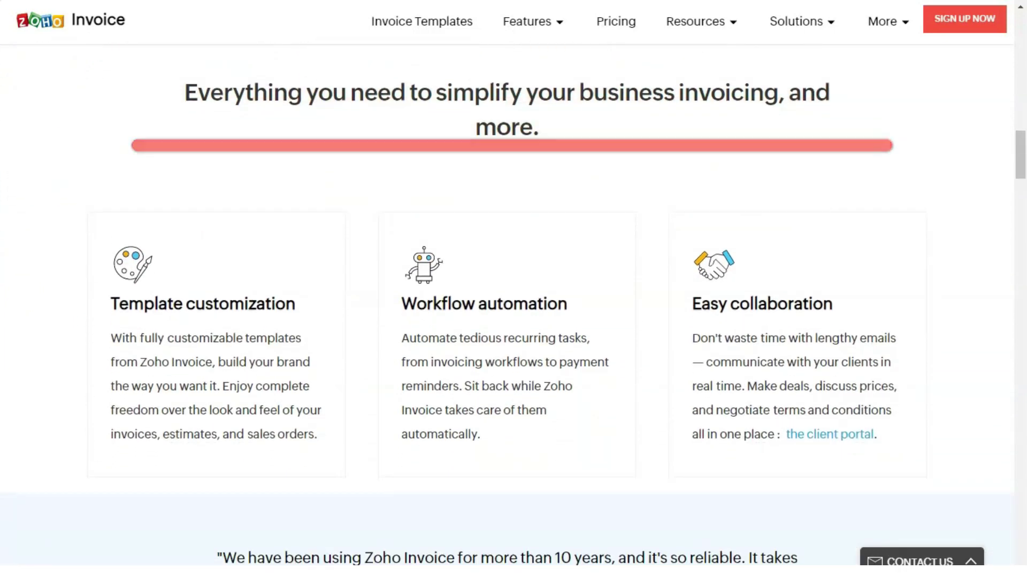
scroll(513, 312, down, 1)
scroll(513, 313, down, 1)
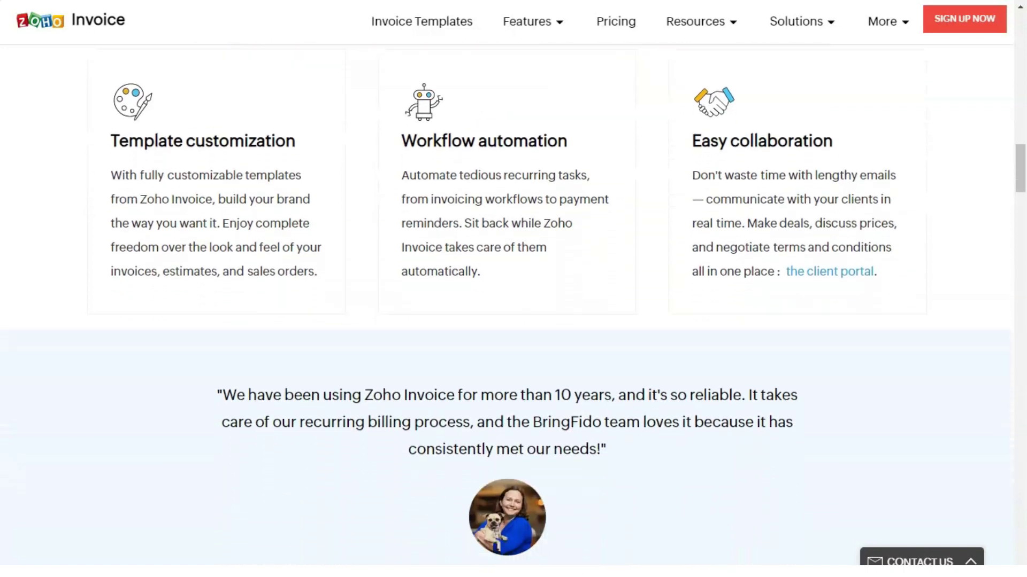
scroll(513, 312, down, 1)
scroll(513, 313, down, 2)
scroll(514, 301, down, 1)
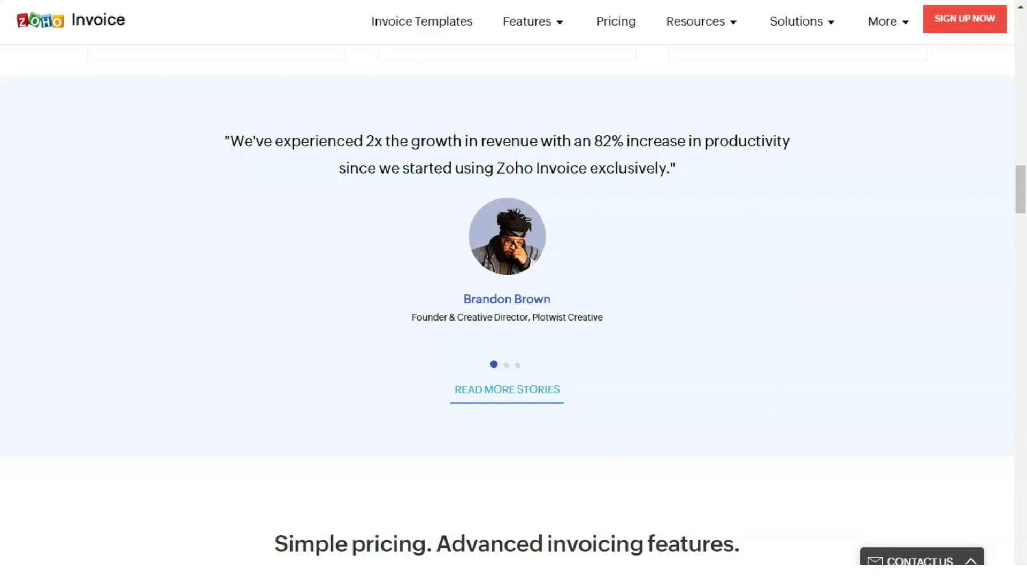
scroll(513, 305, down, 1)
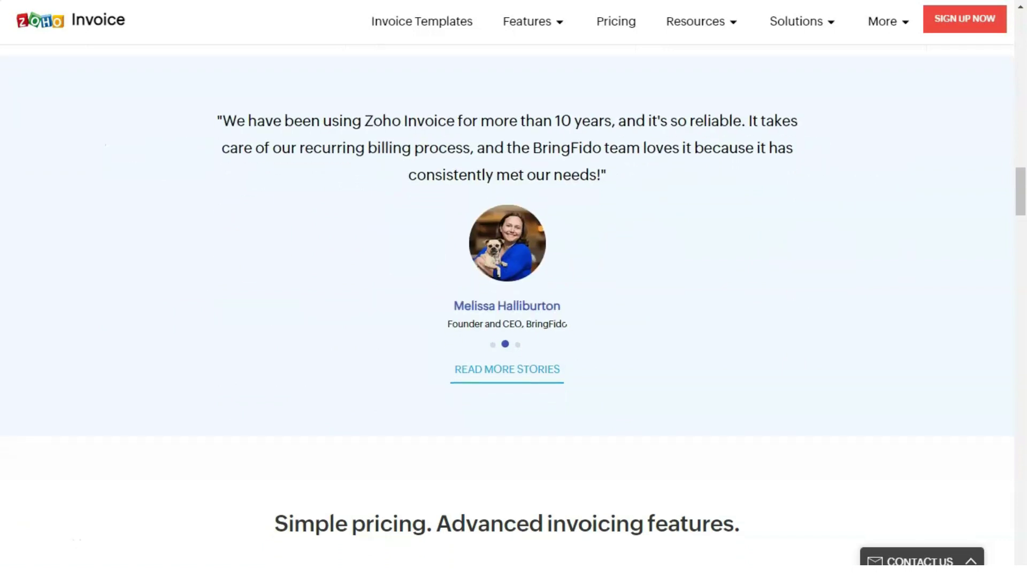
scroll(514, 306, down, 2)
scroll(513, 305, down, 2)
scroll(513, 305, down, 2)
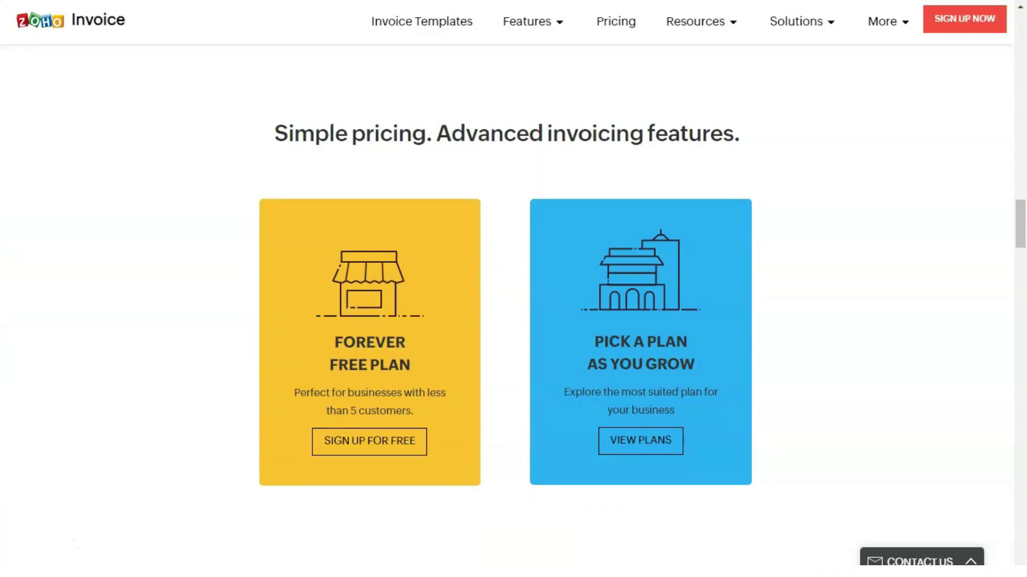
scroll(513, 305, down, 1)
scroll(513, 305, down, 1)
scroll(514, 305, down, 2)
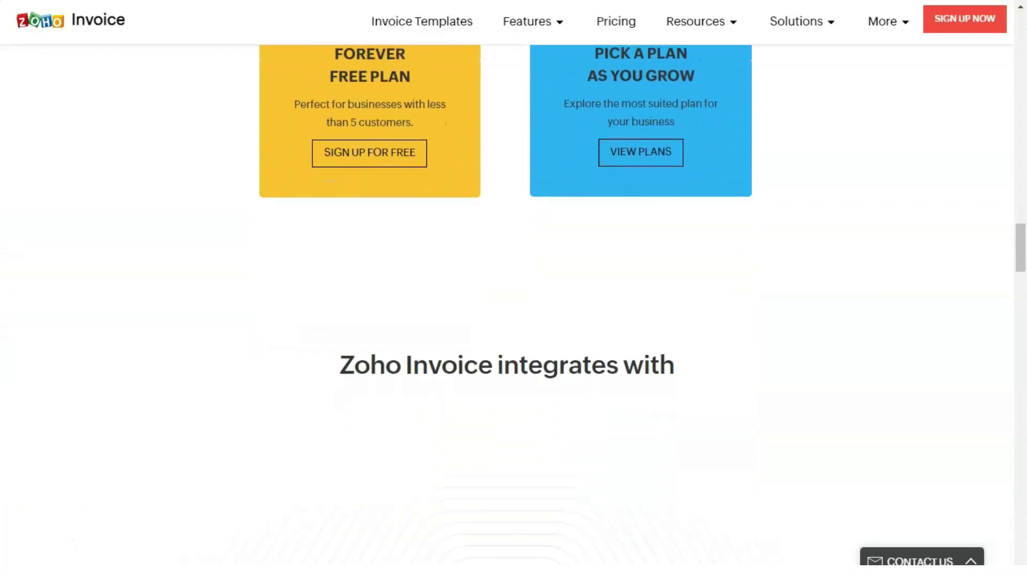
scroll(514, 305, down, 1)
scroll(513, 305, down, 2)
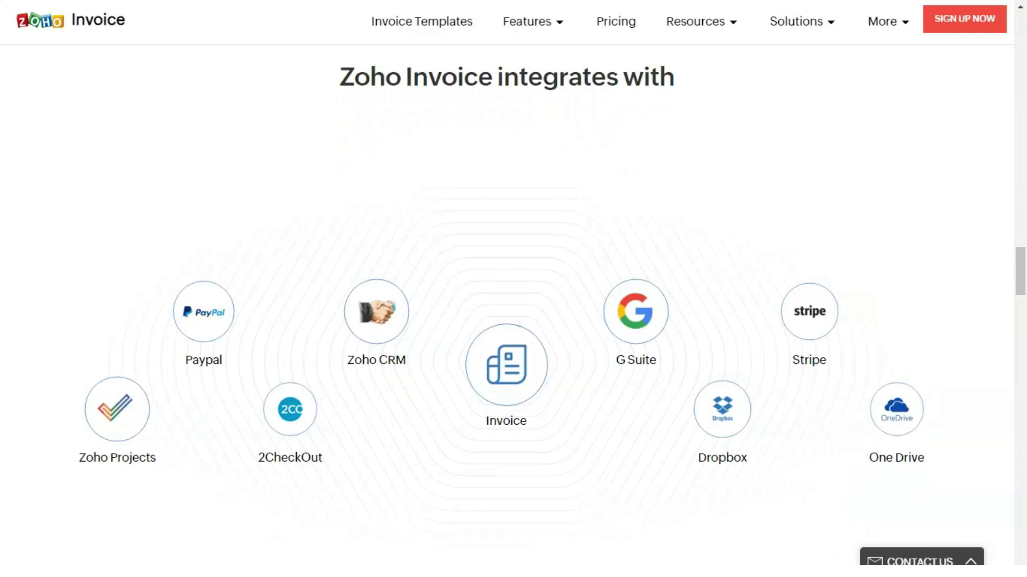
scroll(513, 305, down, 1)
scroll(514, 305, down, 3)
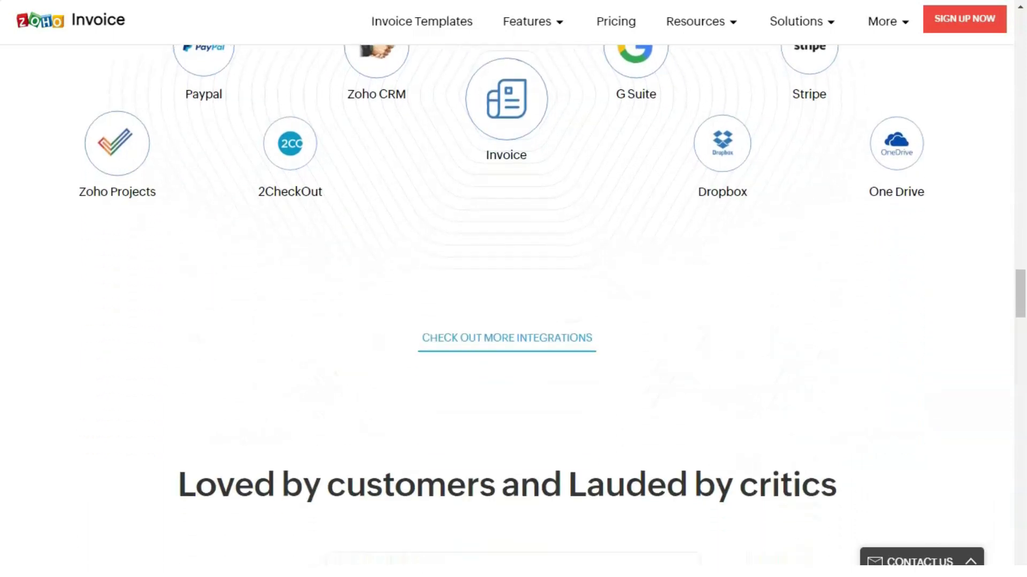
scroll(514, 305, down, 2)
scroll(513, 305, down, 2)
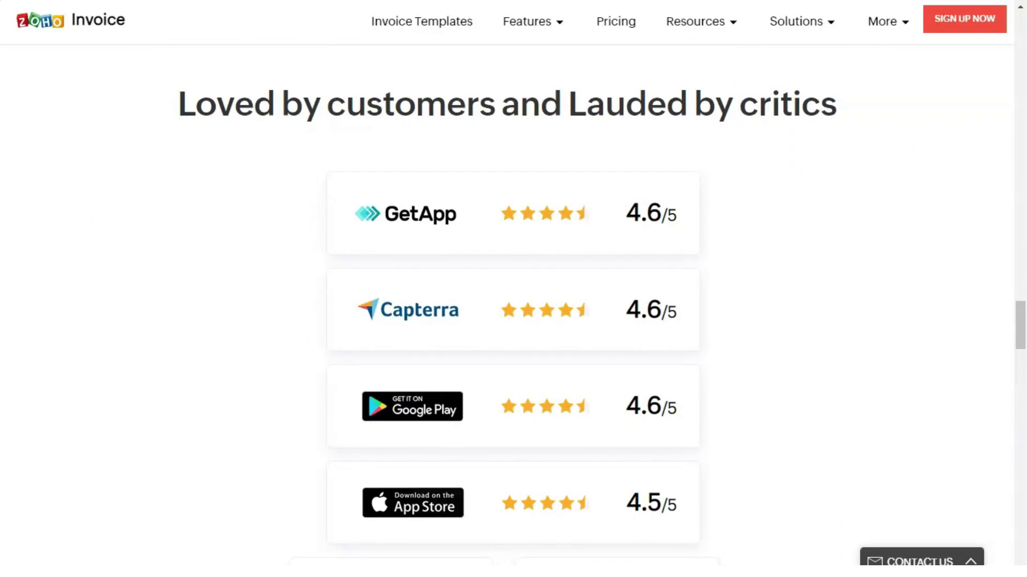
scroll(514, 304, down, 1)
scroll(514, 304, down, 2)
scroll(514, 305, down, 2)
scroll(514, 305, down, 2)
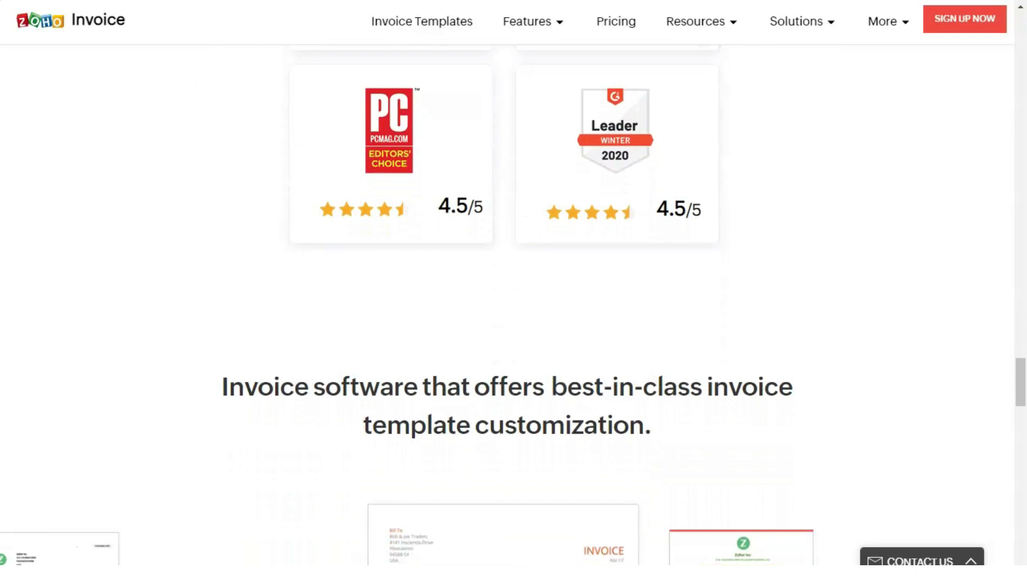
scroll(513, 305, down, 2)
scroll(513, 304, down, 2)
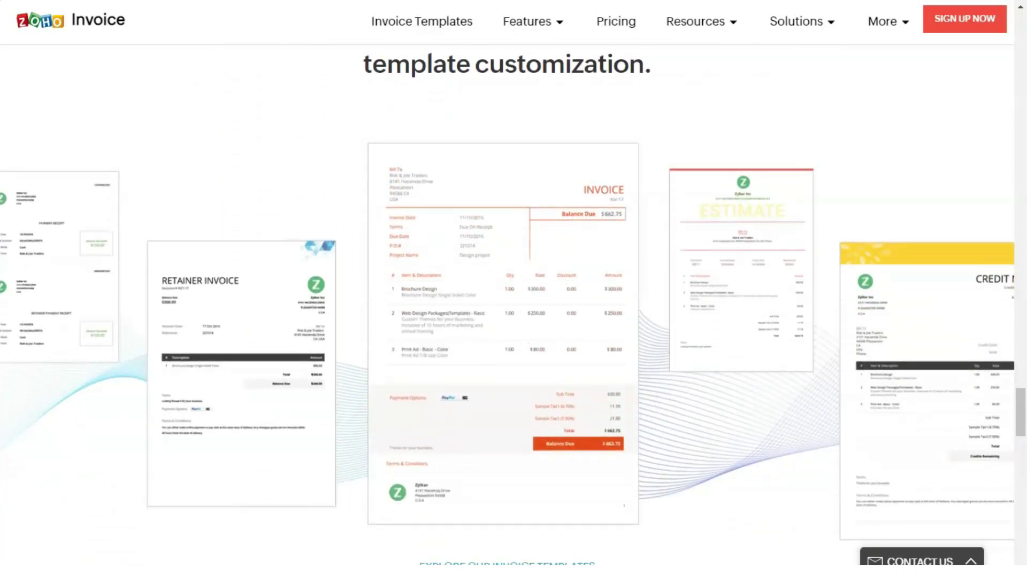
scroll(514, 305, down, 2)
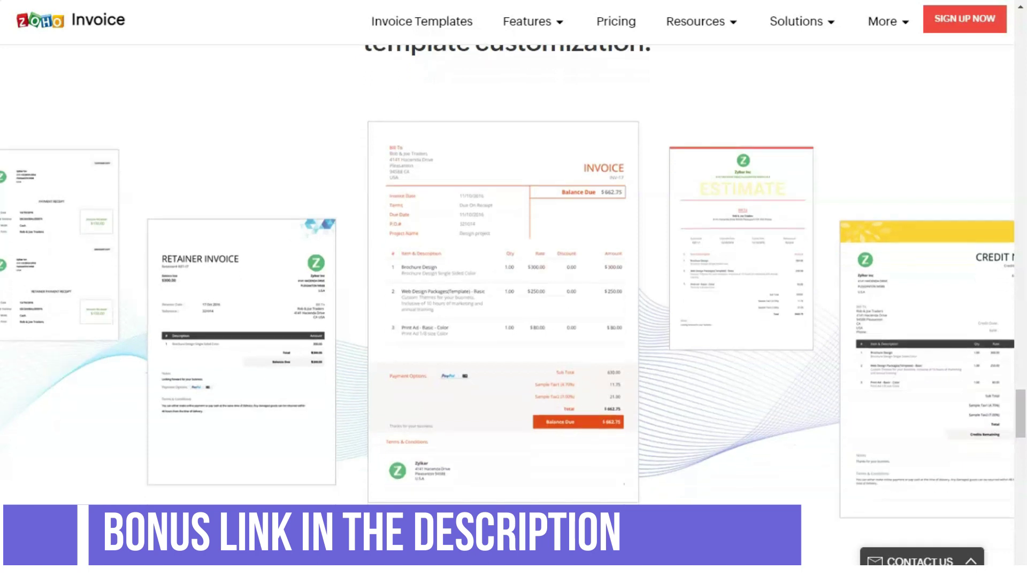
scroll(514, 306, down, 2)
scroll(513, 305, down, 2)
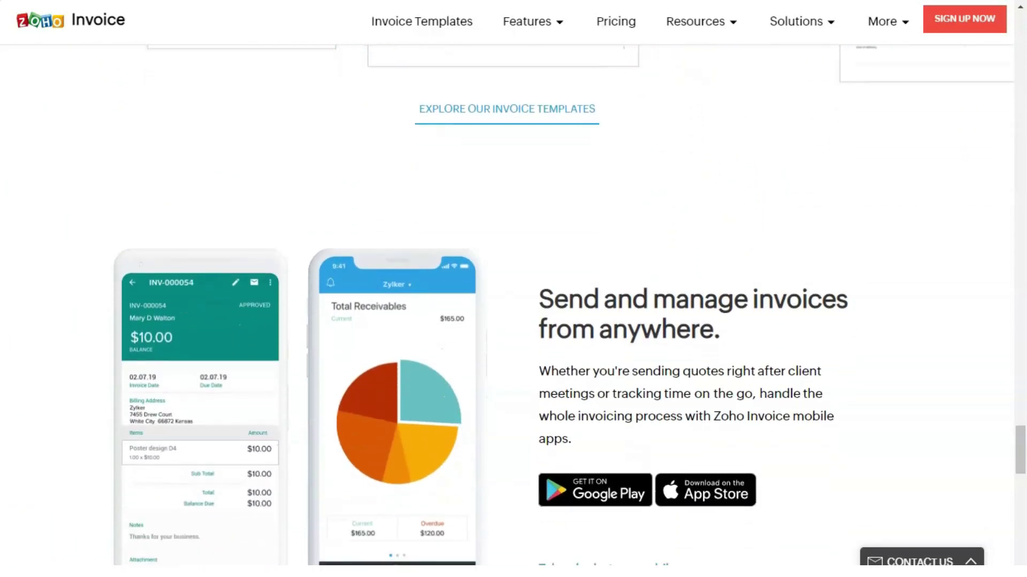
scroll(514, 305, down, 1)
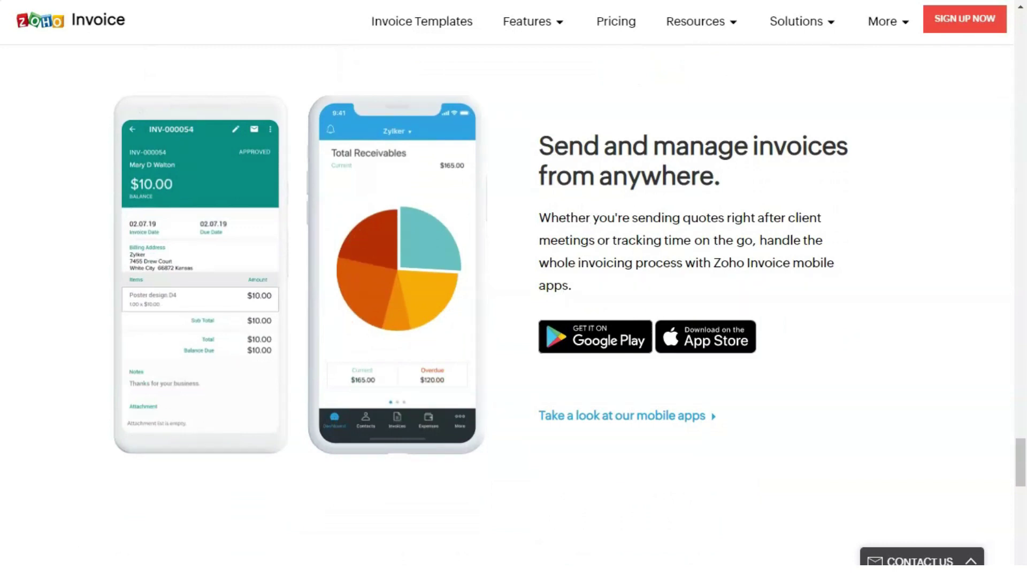
scroll(513, 305, down, 1)
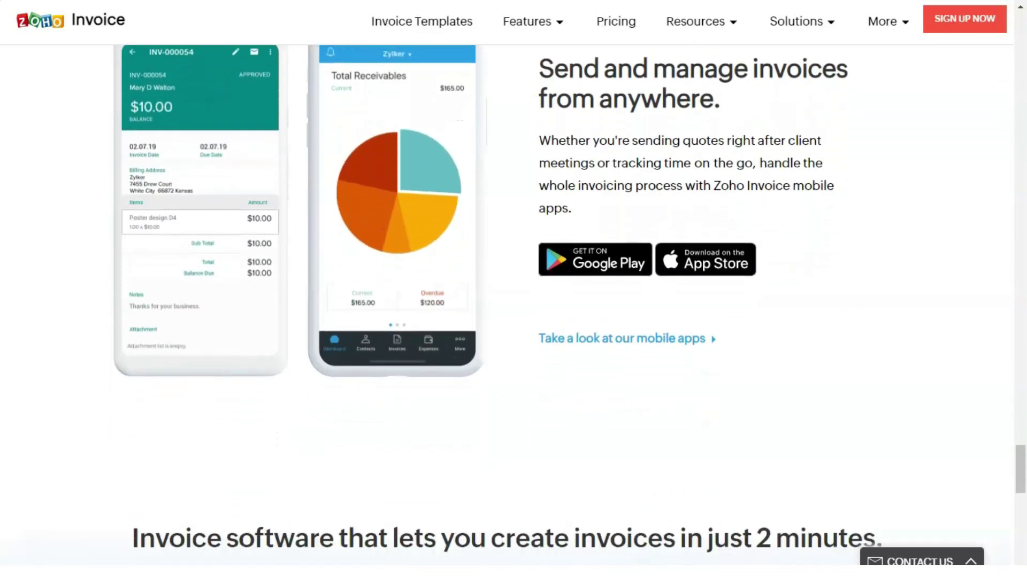
scroll(514, 305, down, 2)
scroll(513, 305, down, 1)
scroll(514, 305, down, 1)
scroll(513, 305, down, 2)
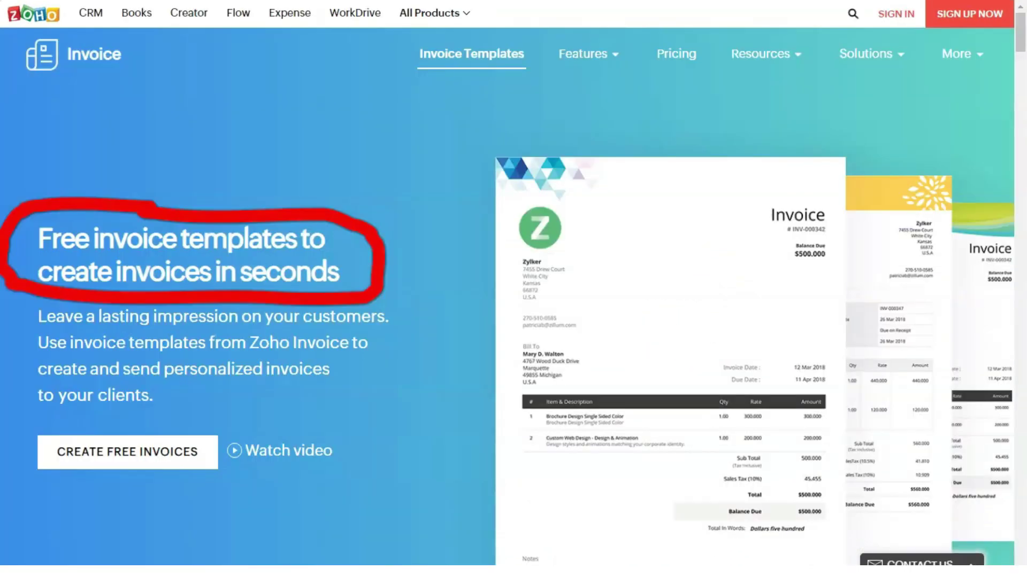
scroll(514, 305, down, 1)
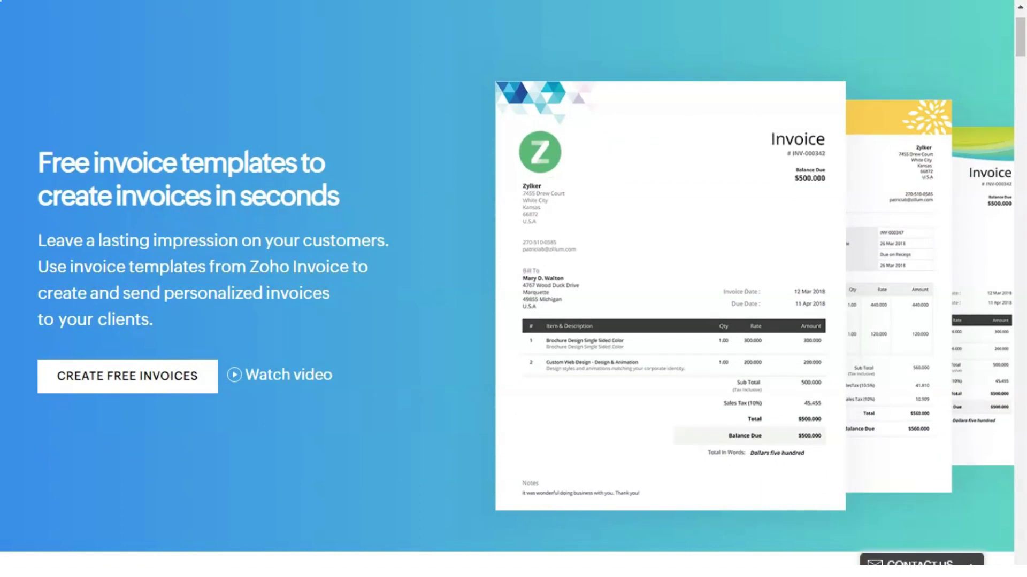
scroll(514, 305, down, 2)
scroll(513, 305, down, 1)
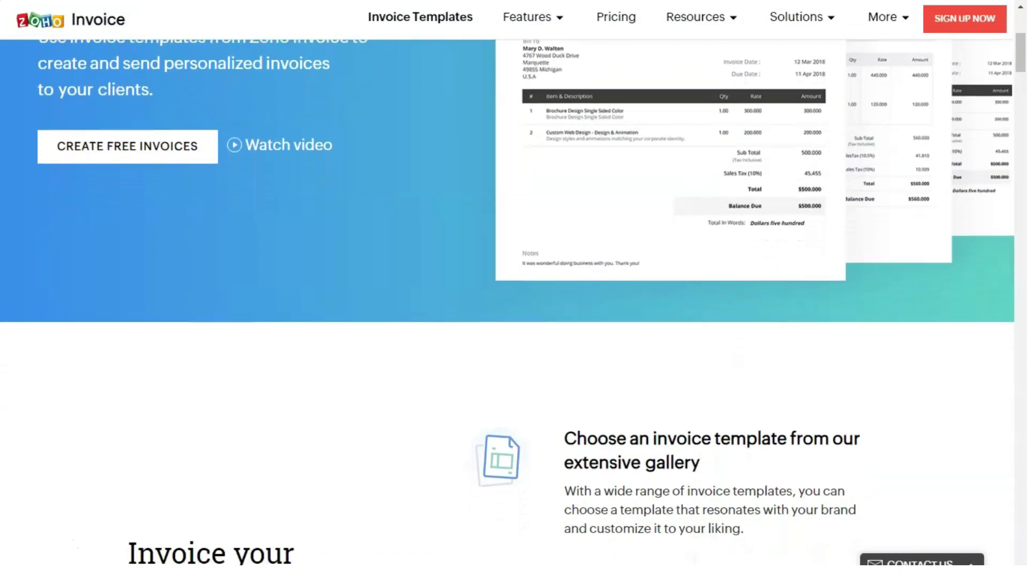
scroll(514, 305, down, 1)
scroll(514, 305, down, 1)
scroll(514, 305, down, 1)
scroll(513, 305, down, 1)
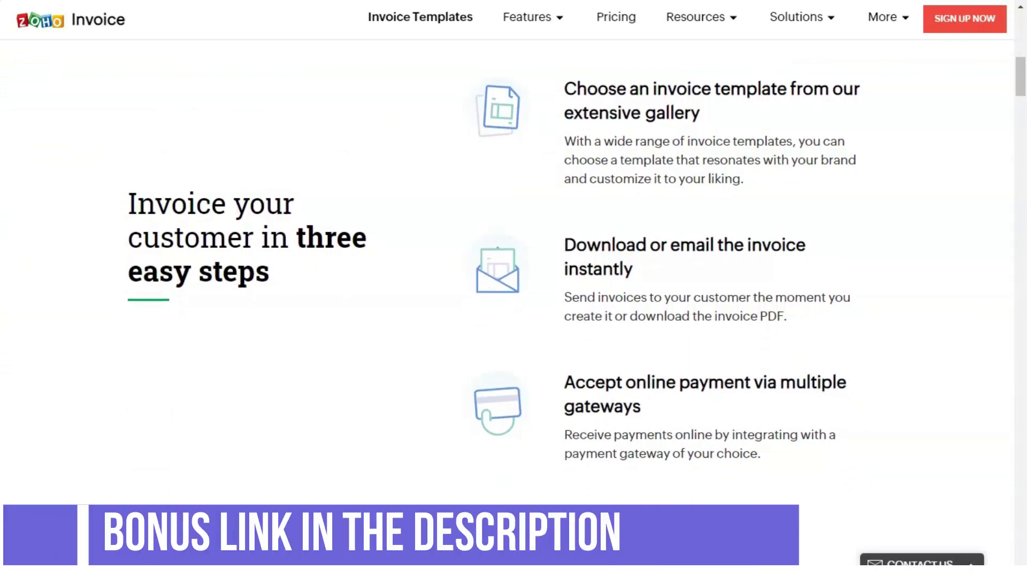
scroll(513, 305, down, 1)
scroll(513, 305, down, 1)
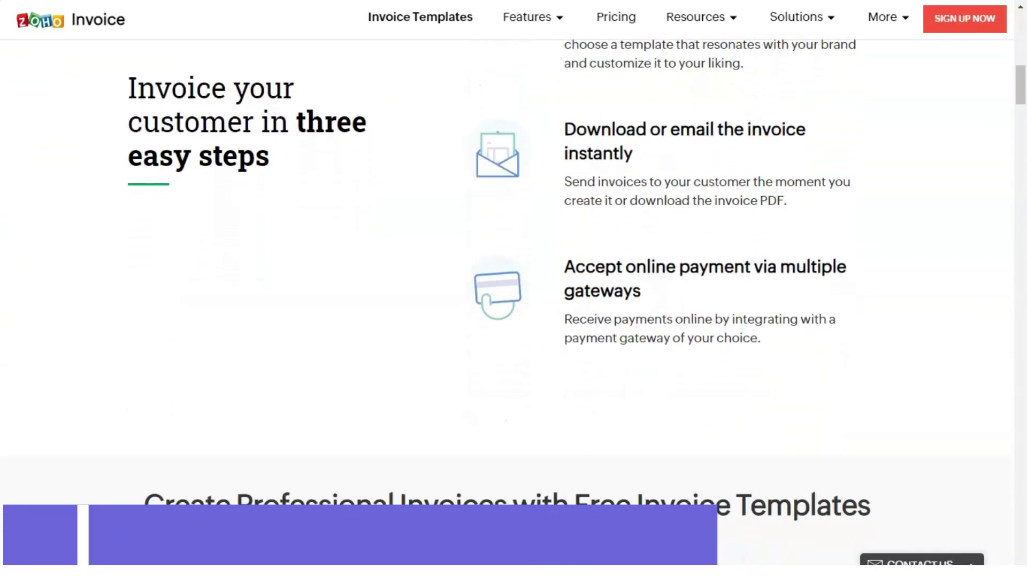
scroll(514, 304, down, 1)
scroll(513, 305, down, 1)
scroll(513, 306, down, 1)
scroll(513, 305, down, 1)
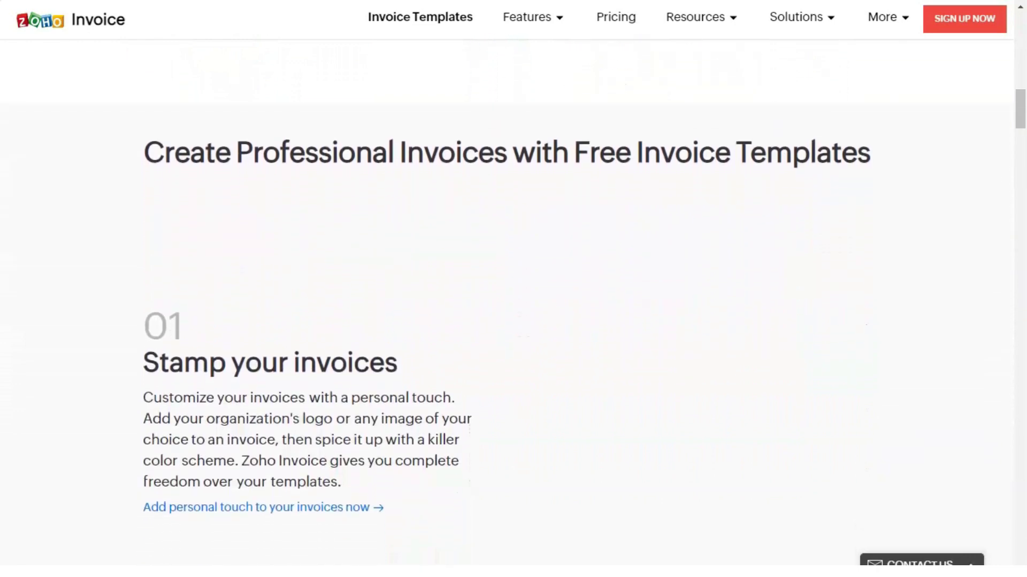
scroll(514, 304, down, 1)
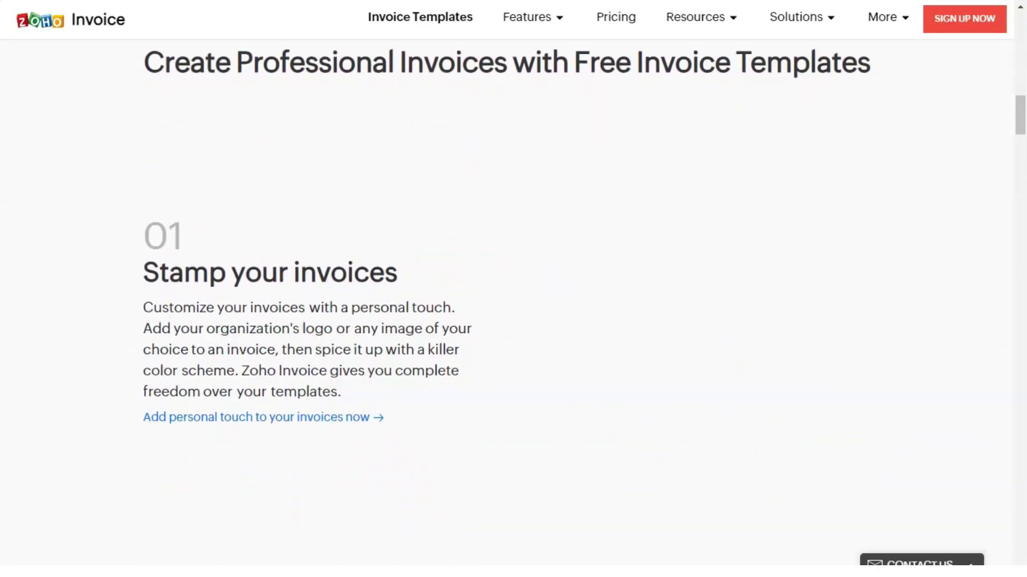
scroll(513, 305, down, 1)
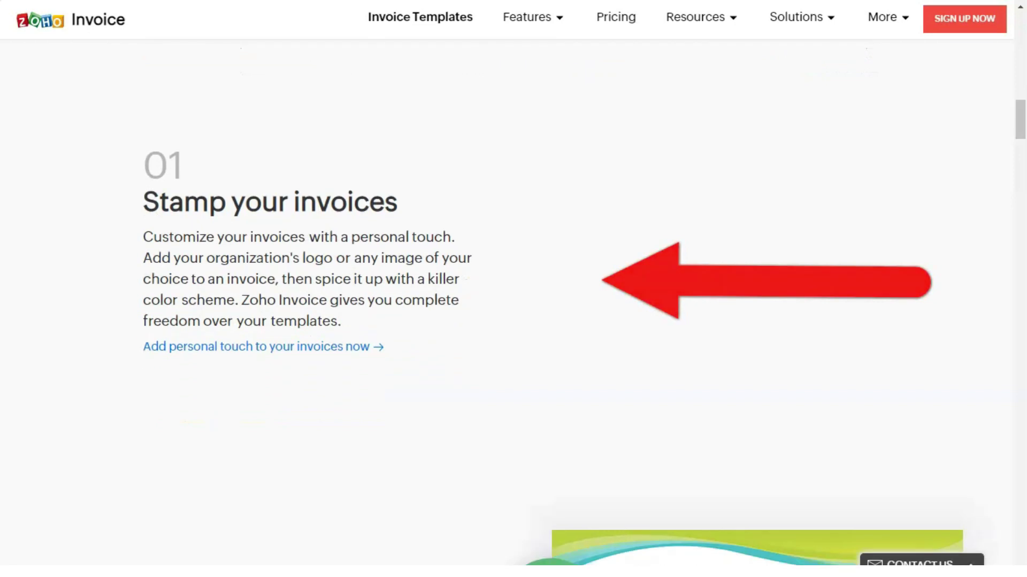
scroll(514, 305, down, 2)
scroll(514, 305, down, 2)
scroll(513, 304, down, 1)
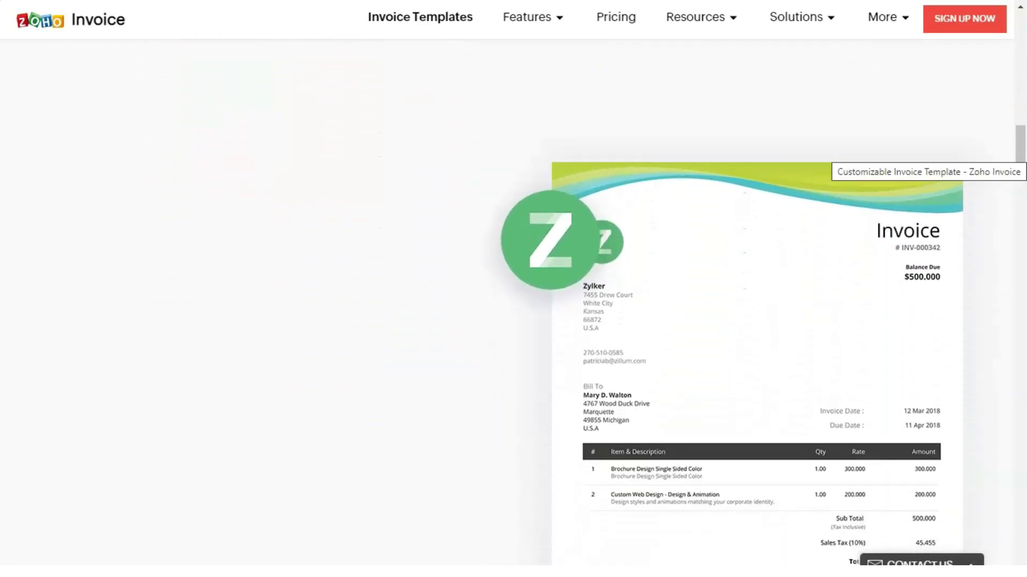
scroll(513, 305, down, 1)
scroll(514, 305, down, 1)
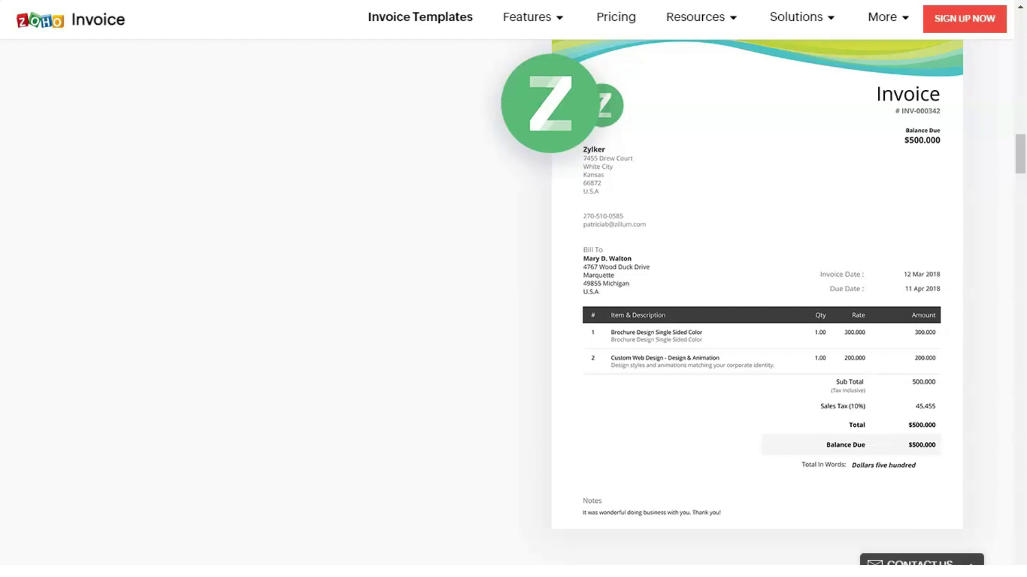
scroll(513, 305, down, 1)
scroll(513, 305, down, 2)
scroll(513, 305, down, 2)
scroll(513, 305, down, 2)
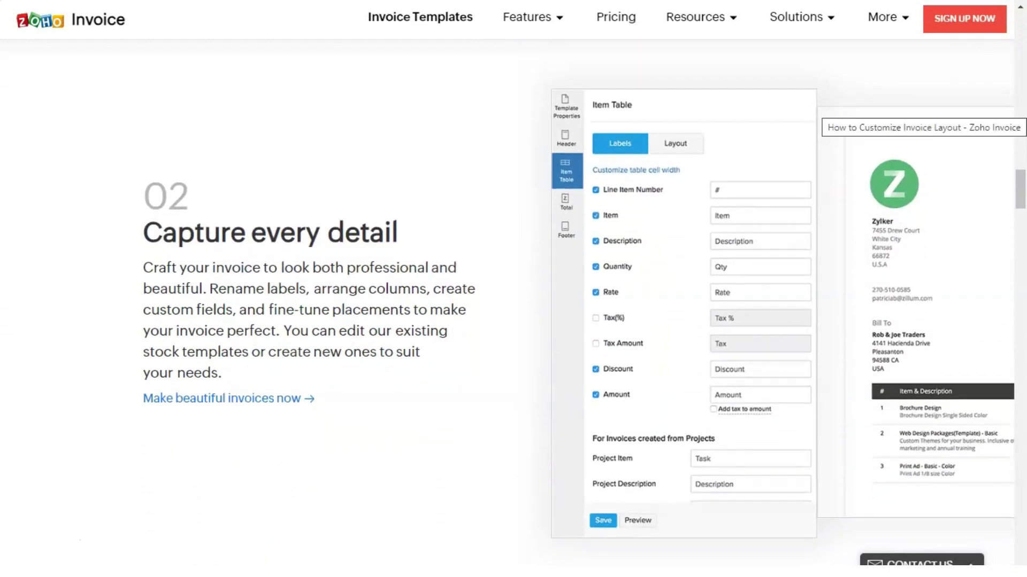
scroll(513, 304, down, 2)
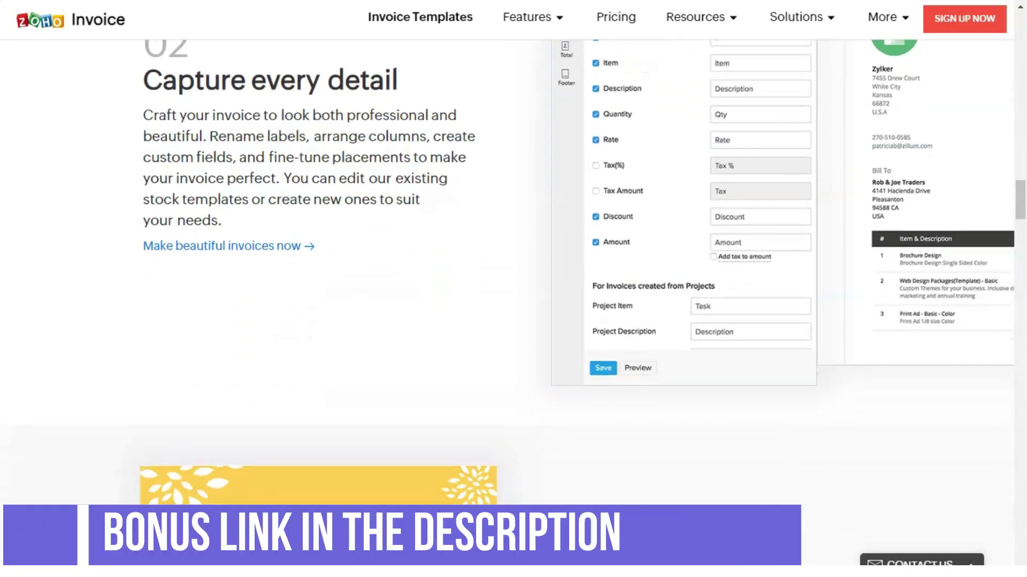
scroll(514, 305, down, 2)
scroll(514, 305, down, 2)
scroll(513, 305, down, 1)
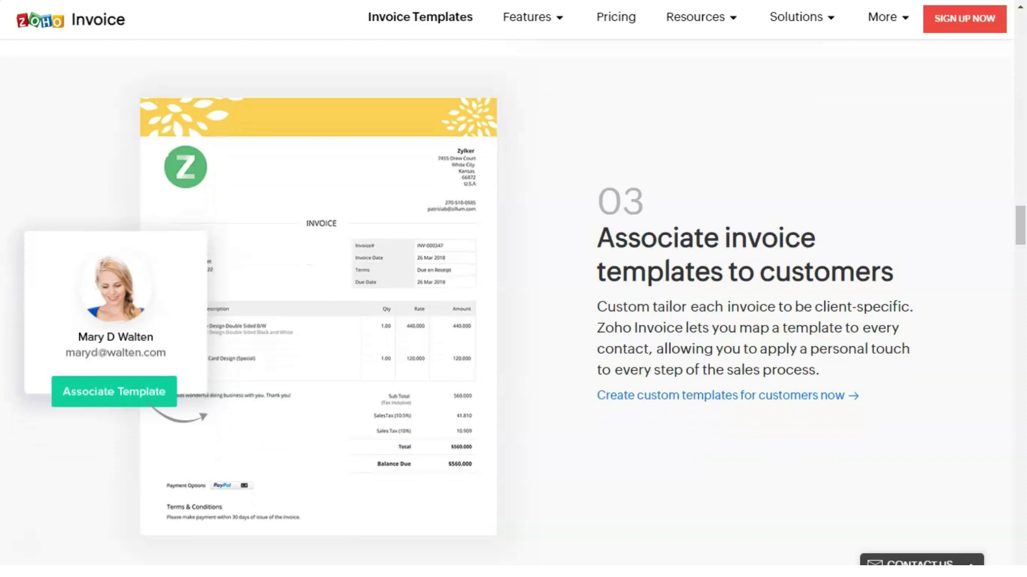
scroll(514, 305, down, 3)
scroll(514, 305, down, 2)
scroll(514, 305, down, 2)
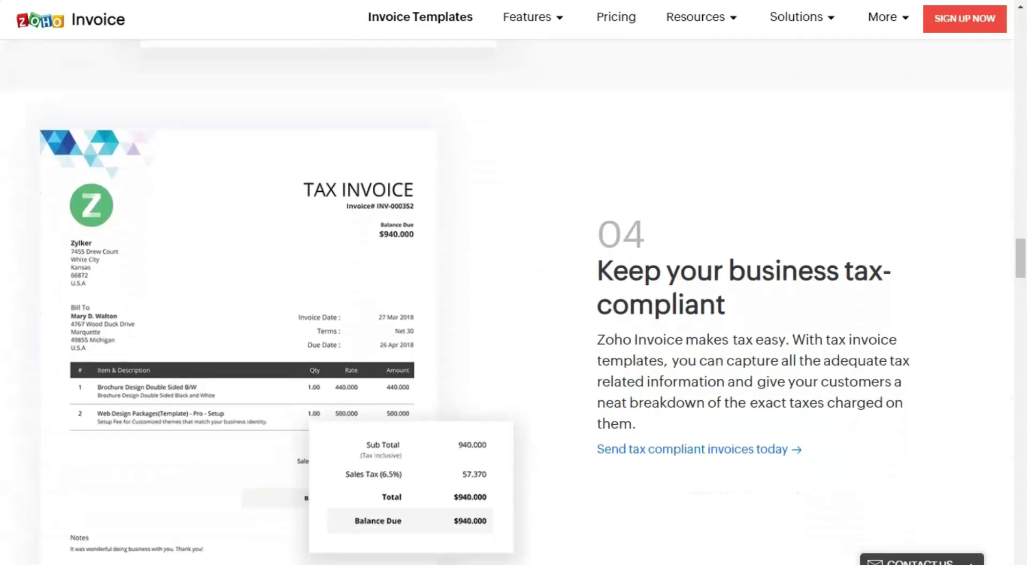
scroll(513, 304, down, 1)
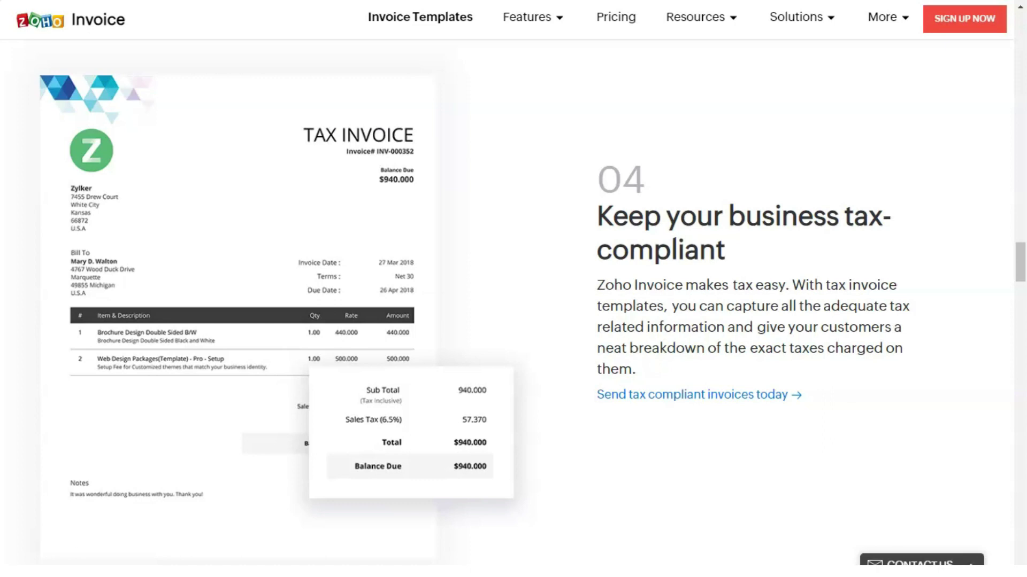
scroll(514, 305, down, 1)
scroll(514, 304, down, 2)
scroll(513, 305, down, 2)
scroll(513, 305, down, 1)
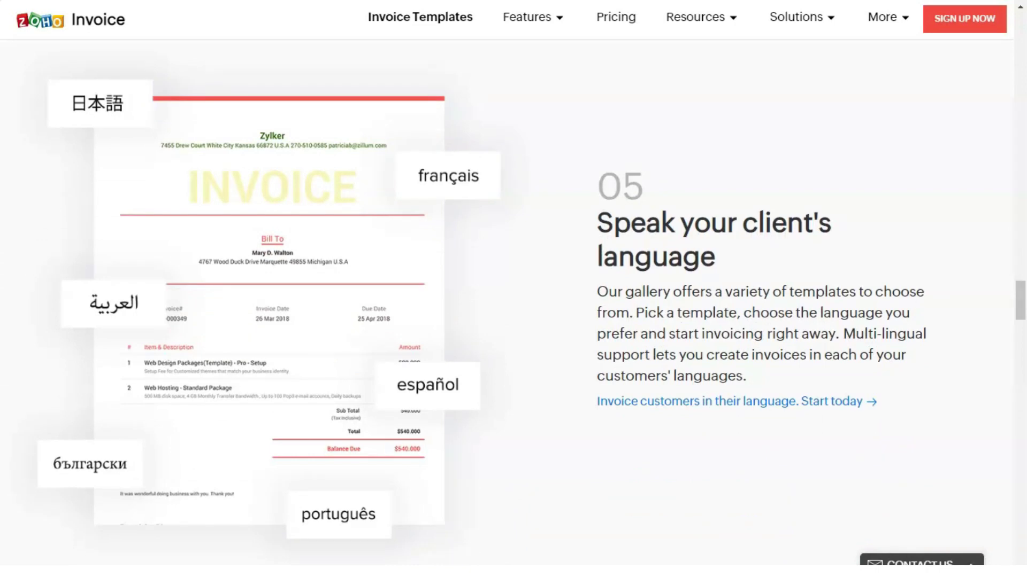
scroll(514, 306, down, 1)
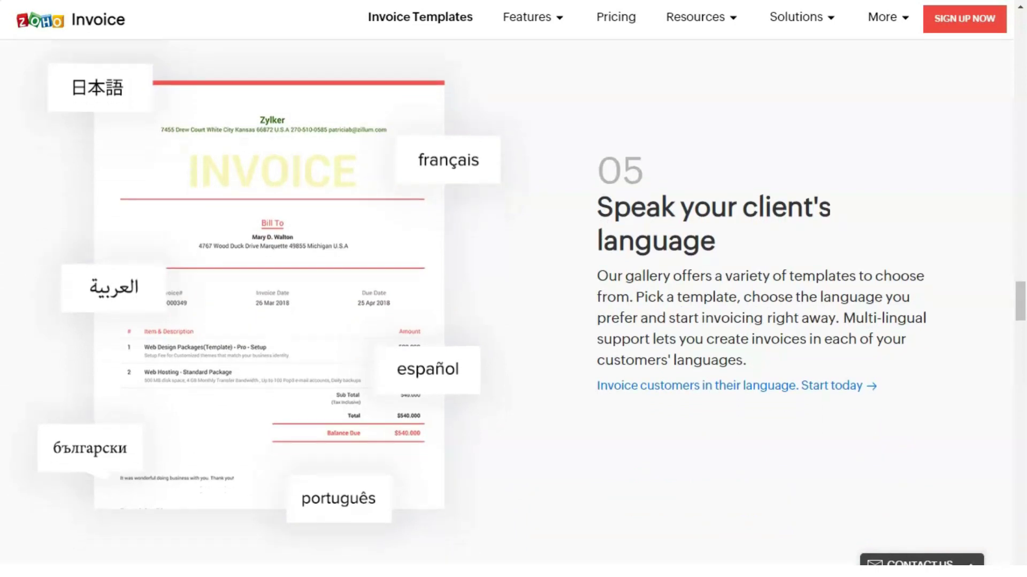
scroll(514, 305, down, 1)
scroll(514, 305, down, 1)
scroll(513, 305, down, 1)
scroll(514, 305, down, 1)
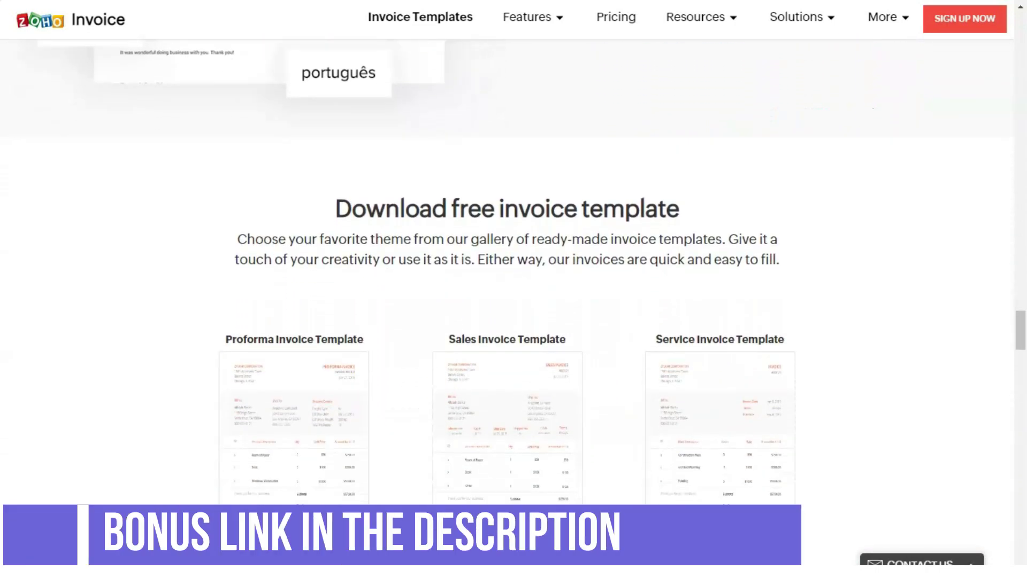
scroll(513, 305, down, 1)
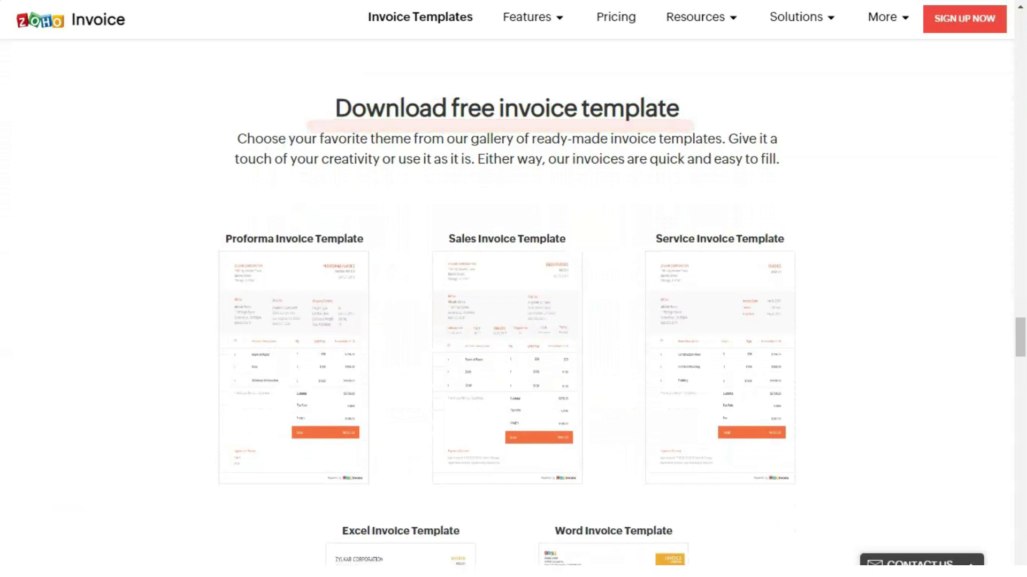
scroll(514, 320, down, 1)
scroll(513, 321, down, 1)
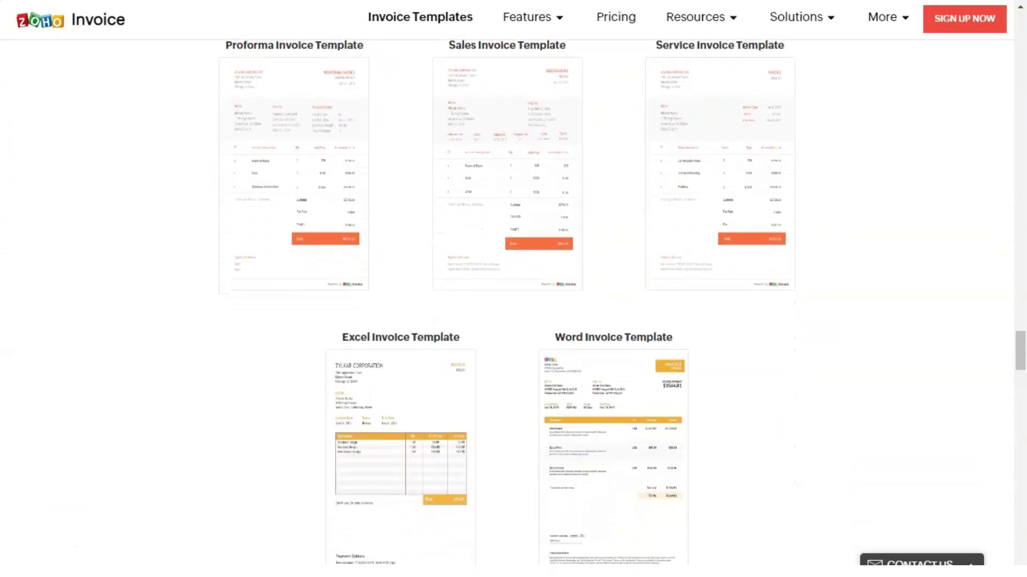
scroll(513, 321, down, 1)
scroll(513, 321, down, 1)
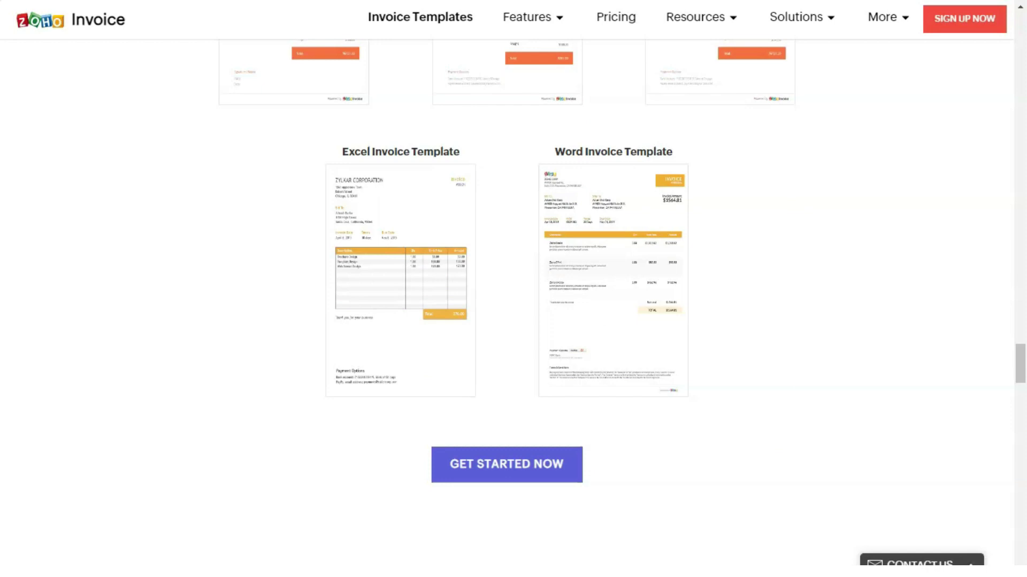
scroll(514, 321, down, 1)
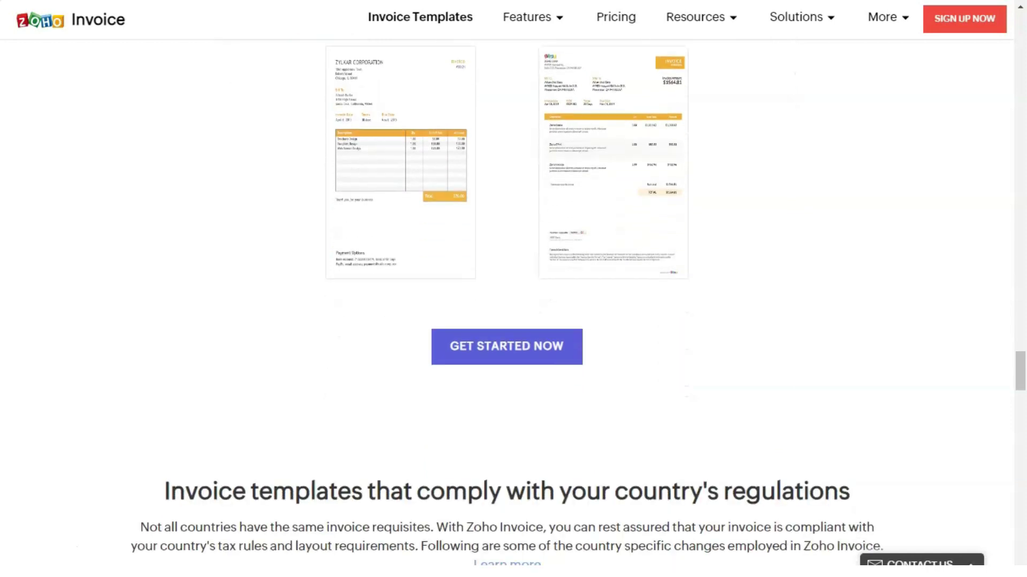
scroll(513, 321, down, 2)
scroll(513, 321, down, 2)
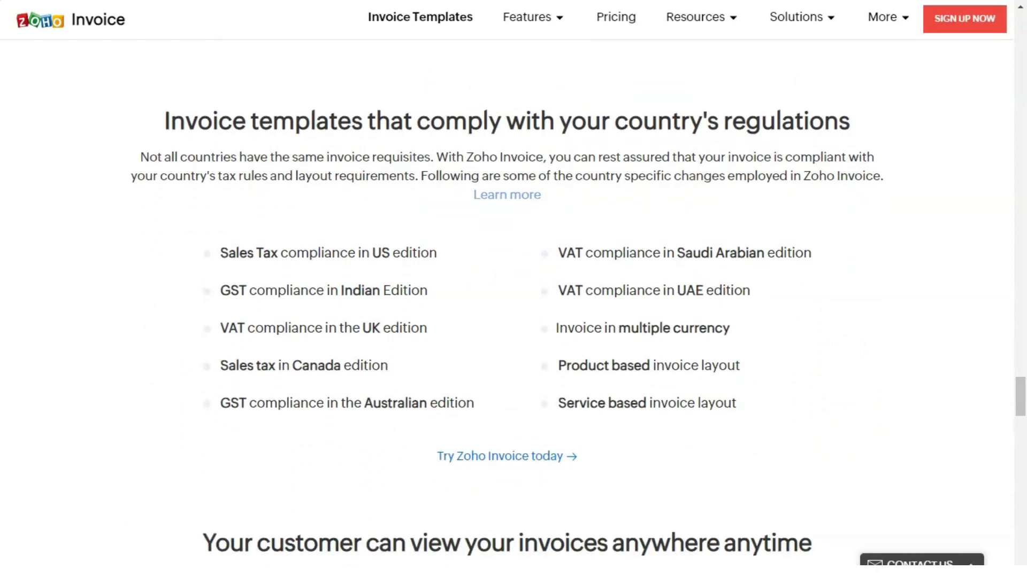
scroll(513, 321, down, 2)
scroll(513, 321, down, 2)
scroll(514, 320, down, 2)
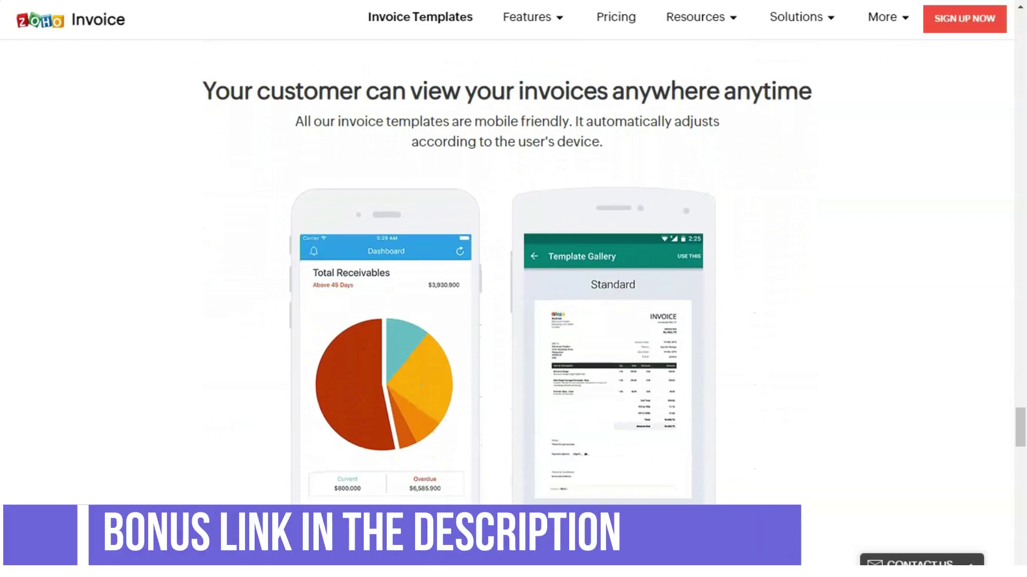
scroll(514, 321, down, 2)
scroll(513, 321, down, 2)
scroll(513, 321, down, 2)
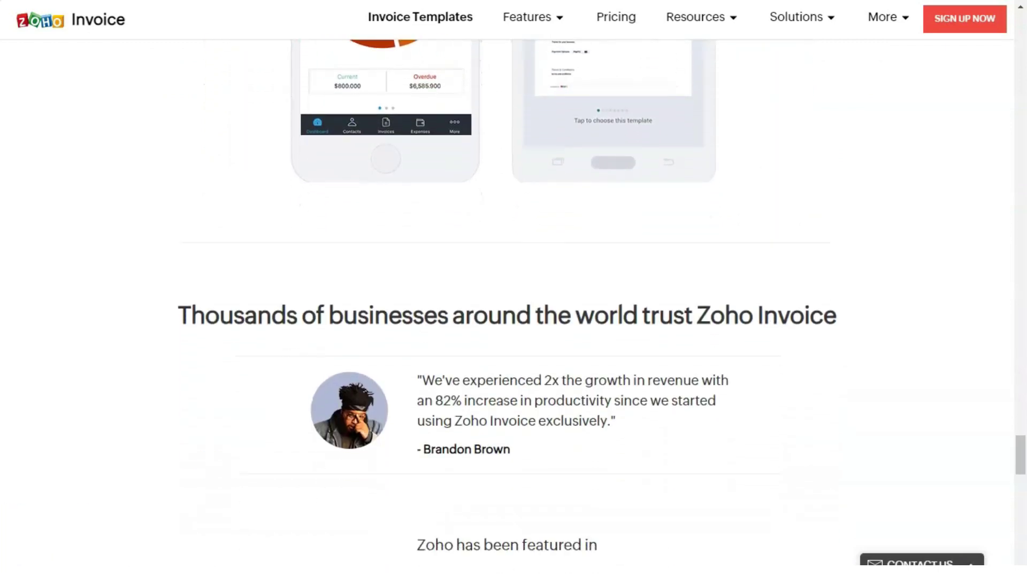
scroll(513, 321, down, 2)
scroll(514, 320, down, 2)
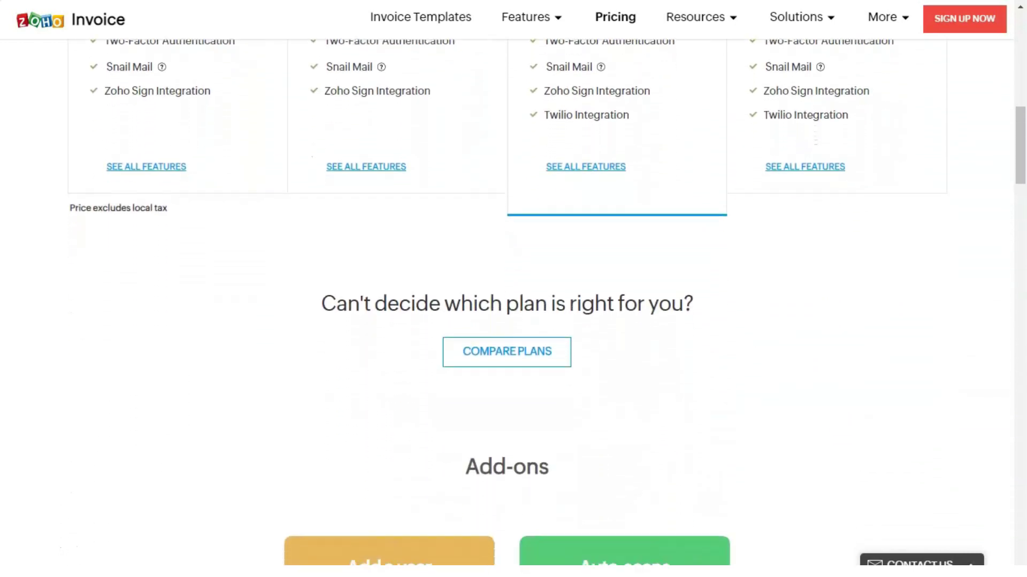
scroll(513, 321, down, 1)
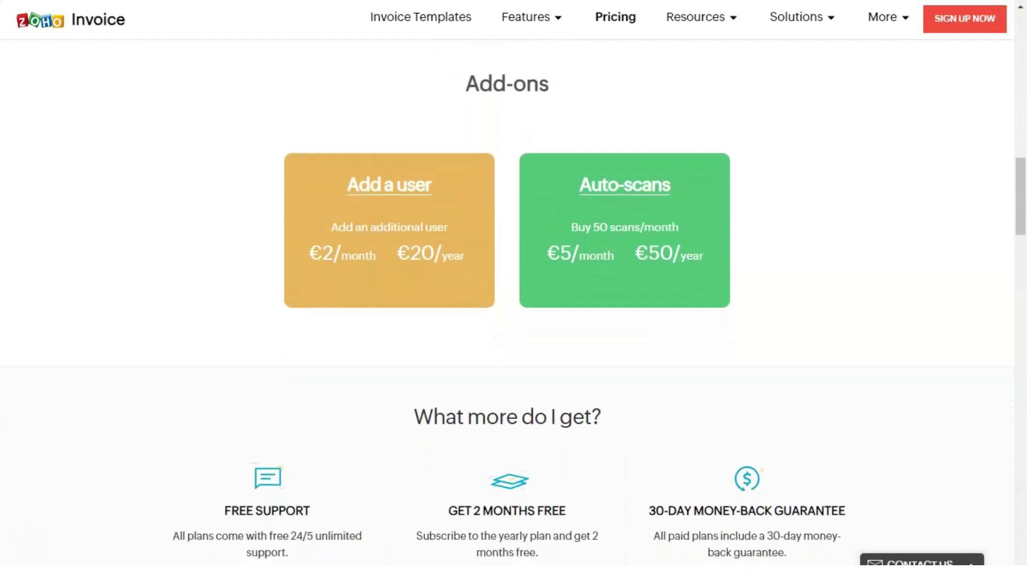
scroll(513, 320, down, 1)
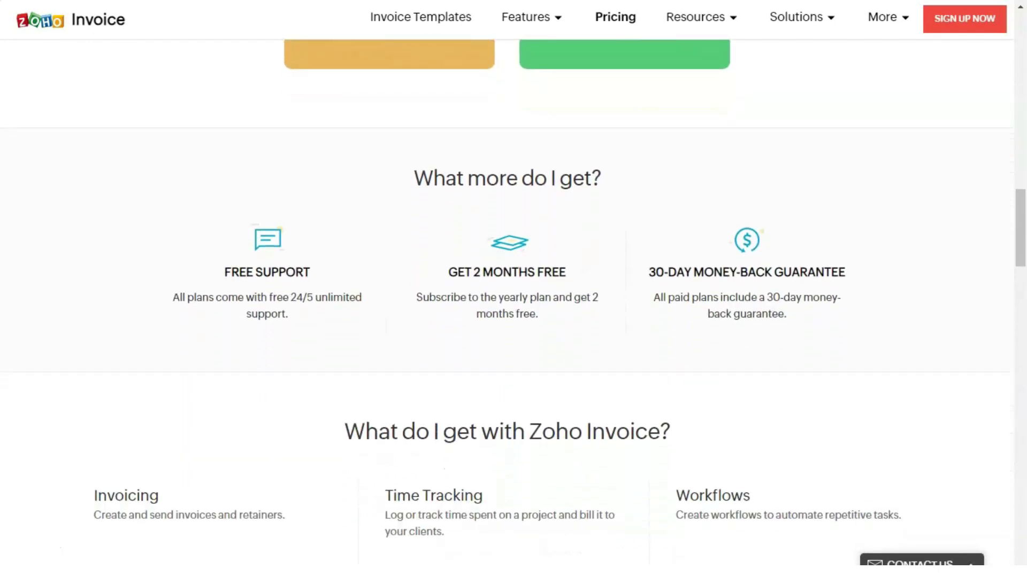
scroll(514, 321, down, 1)
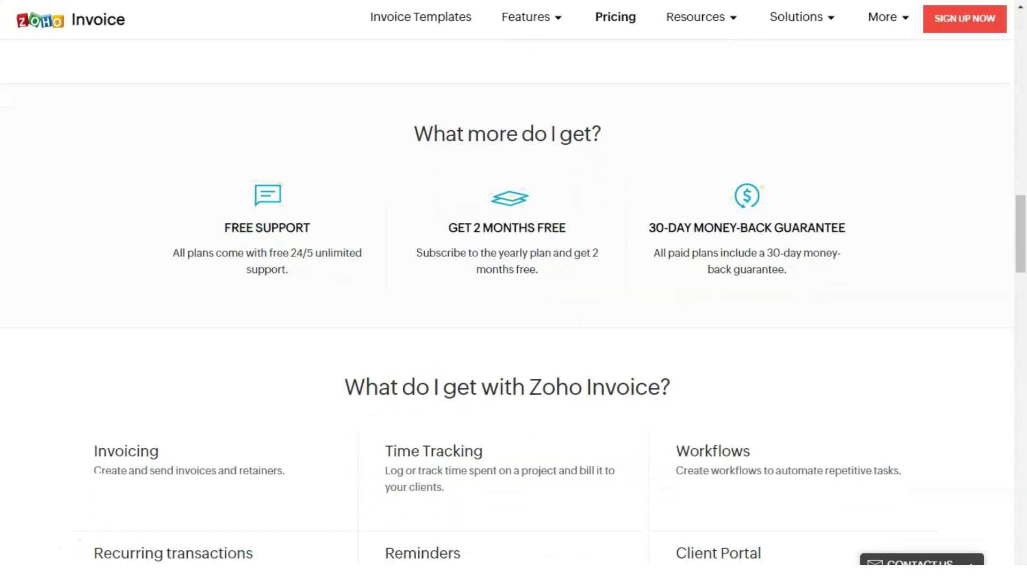
scroll(514, 321, down, 3)
scroll(514, 321, down, 2)
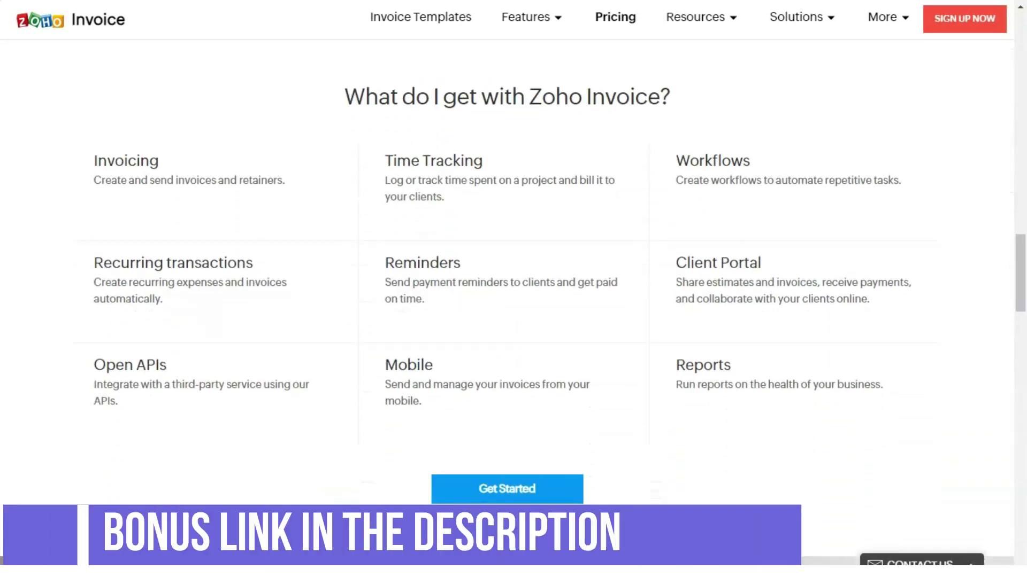
scroll(514, 321, down, 1)
scroll(513, 321, down, 2)
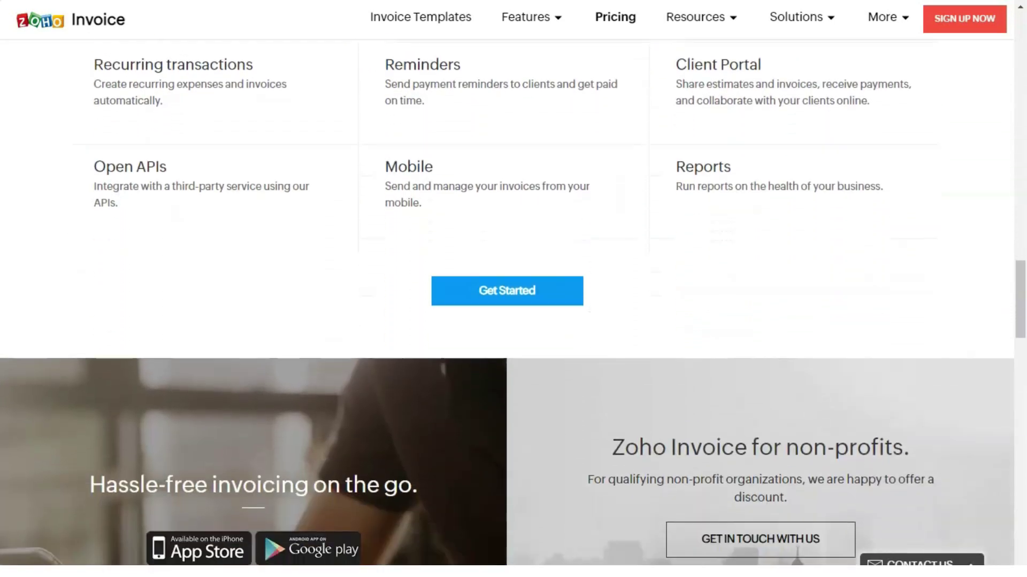
scroll(513, 321, down, 2)
scroll(513, 321, down, 1)
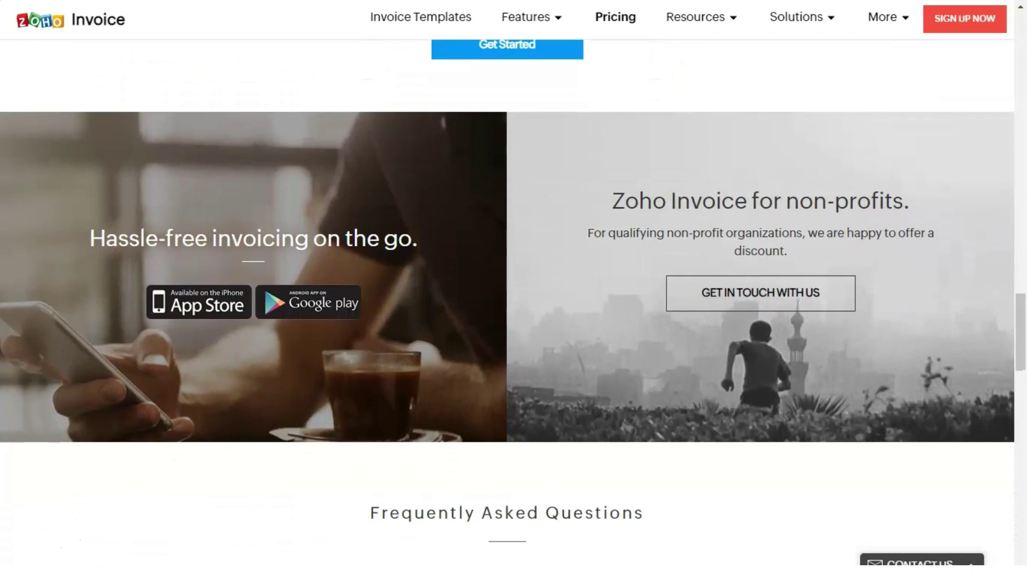
scroll(513, 321, down, 1)
scroll(514, 322, down, 2)
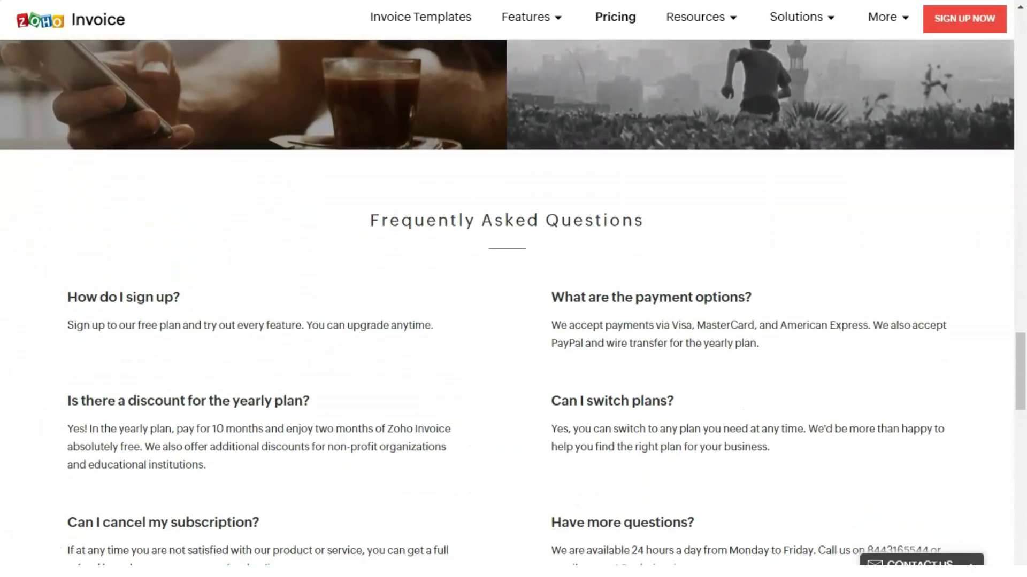
scroll(513, 321, down, 2)
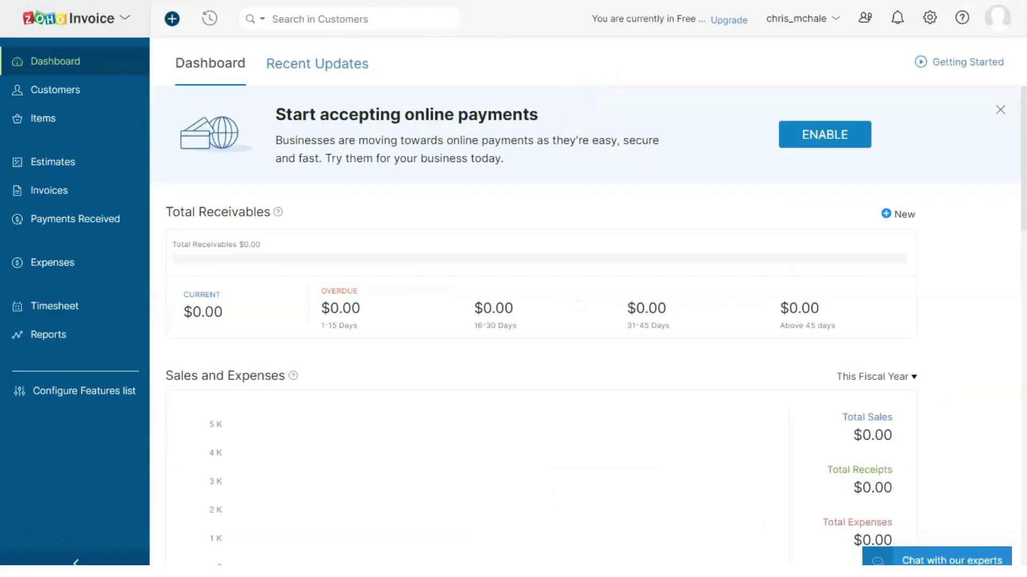
scroll(583, 332, down, 1)
scroll(584, 332, down, 1)
scroll(583, 332, down, 1)
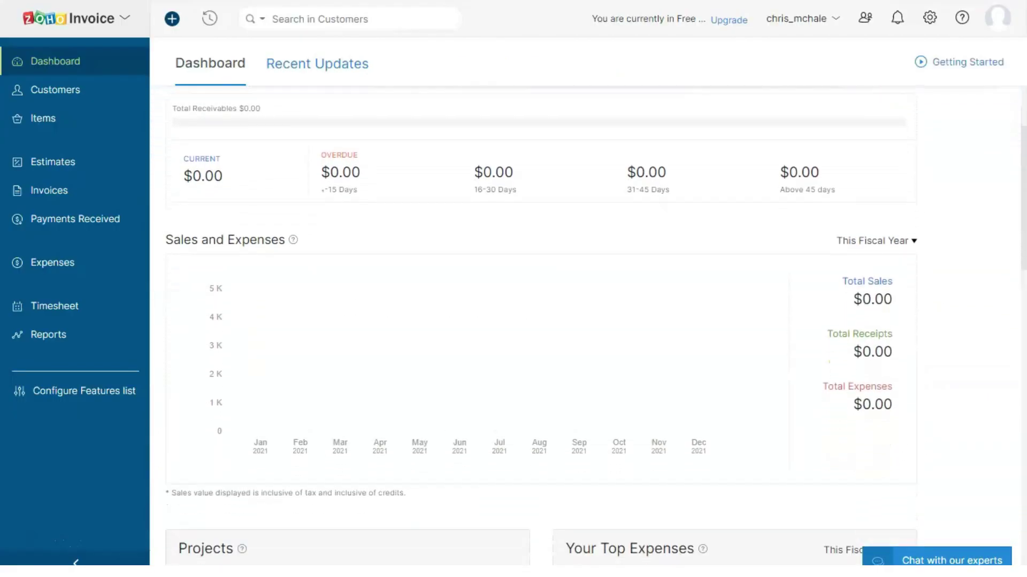
scroll(583, 332, down, 1)
scroll(583, 332, down, 1)
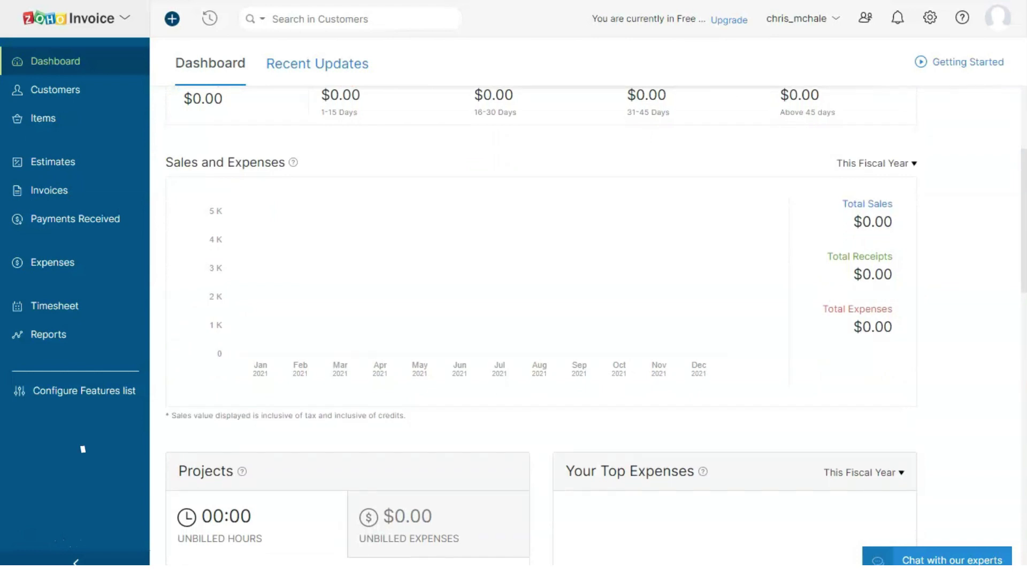
scroll(541, 326, down, 1)
scroll(541, 326, down, 1)
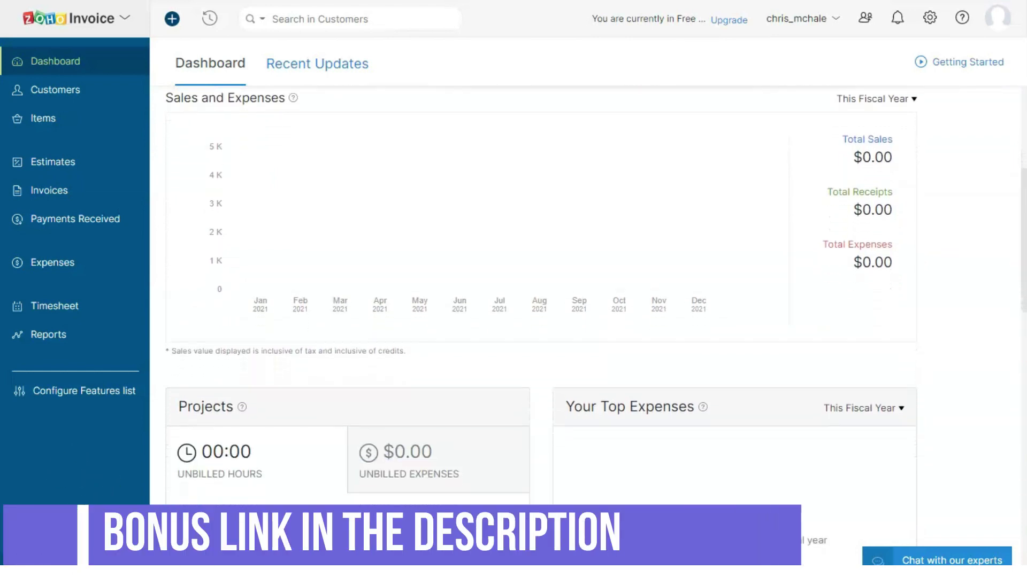
scroll(541, 326, down, 1)
scroll(542, 326, down, 1)
scroll(541, 326, down, 1)
scroll(541, 326, down, 1)
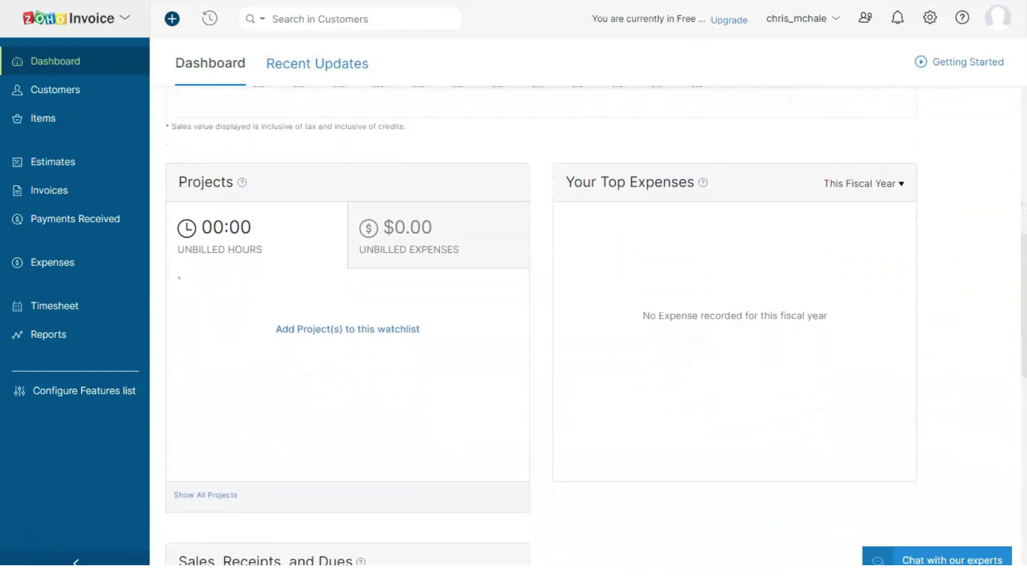
scroll(541, 325, down, 1)
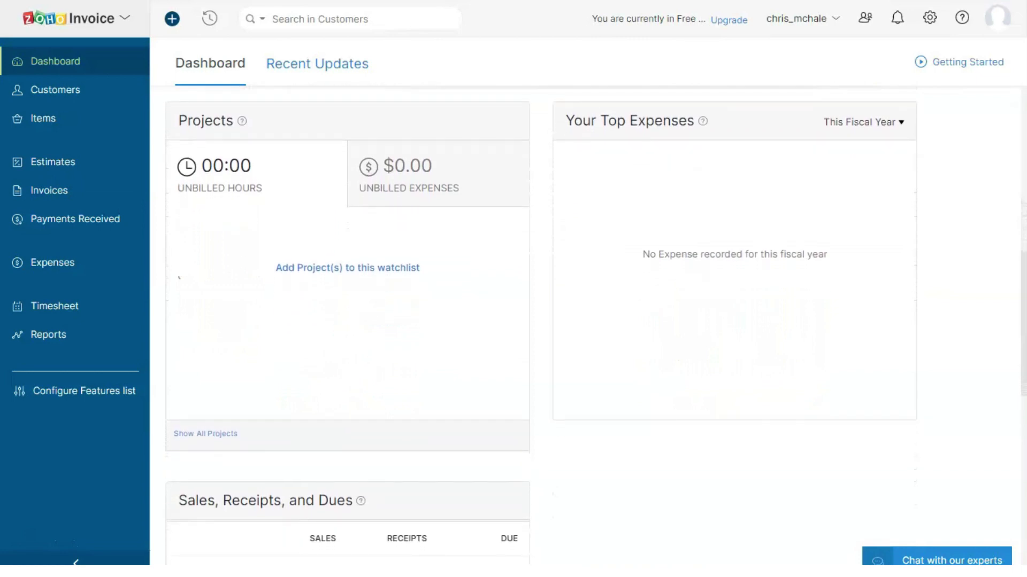
scroll(542, 326, down, 1)
scroll(541, 327, down, 1)
scroll(542, 326, down, 2)
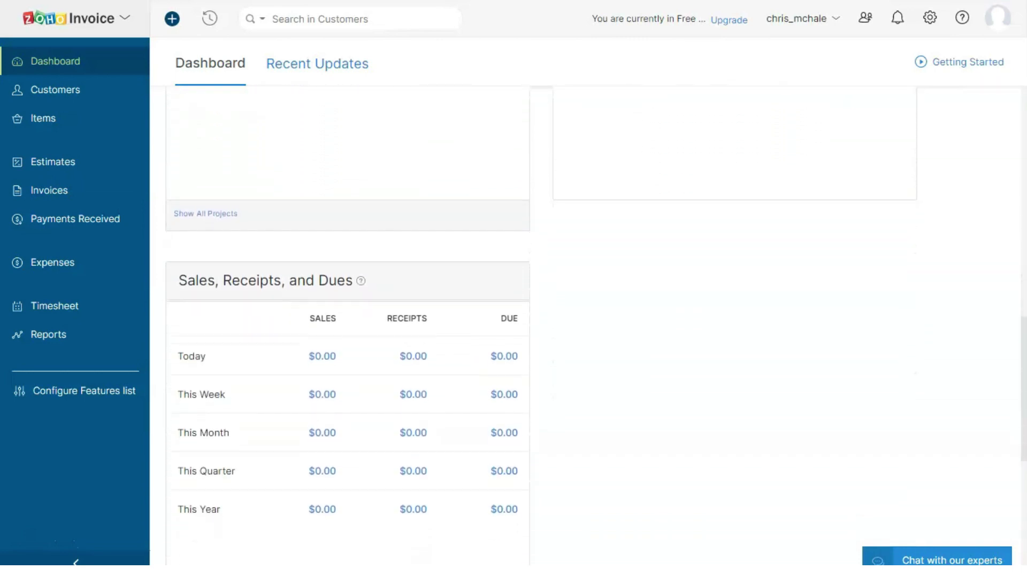
scroll(542, 326, down, 1)
scroll(541, 325, down, 1)
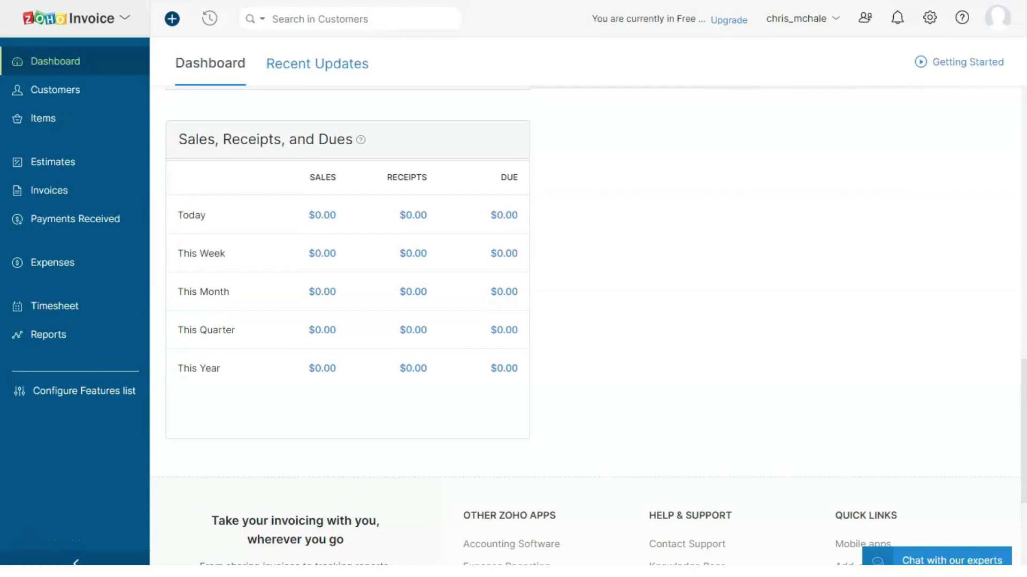
Step: Switch the dashboard to the Recent Updates tab of feature announcements
click(318, 63)
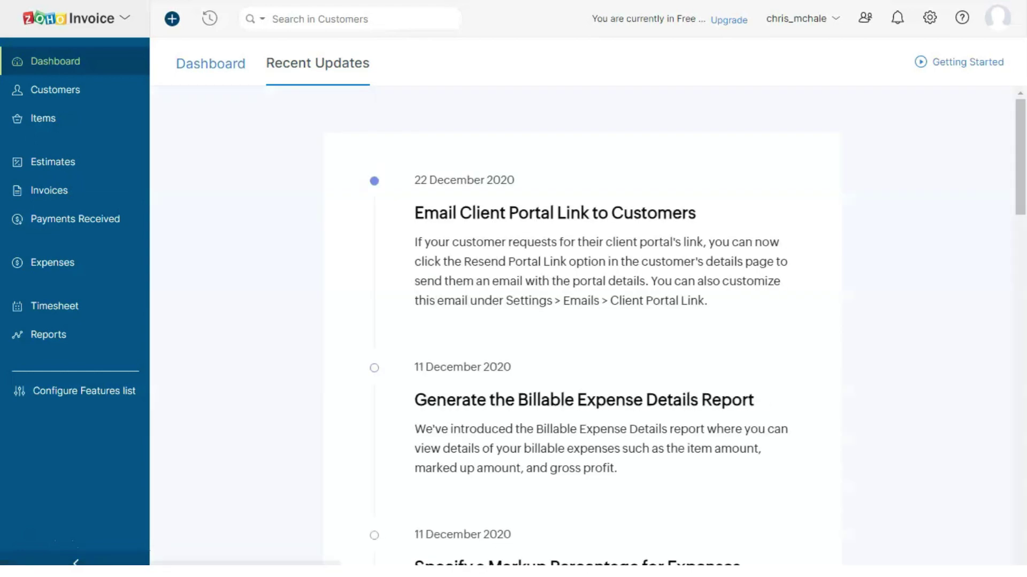
scroll(581, 326, down, 1)
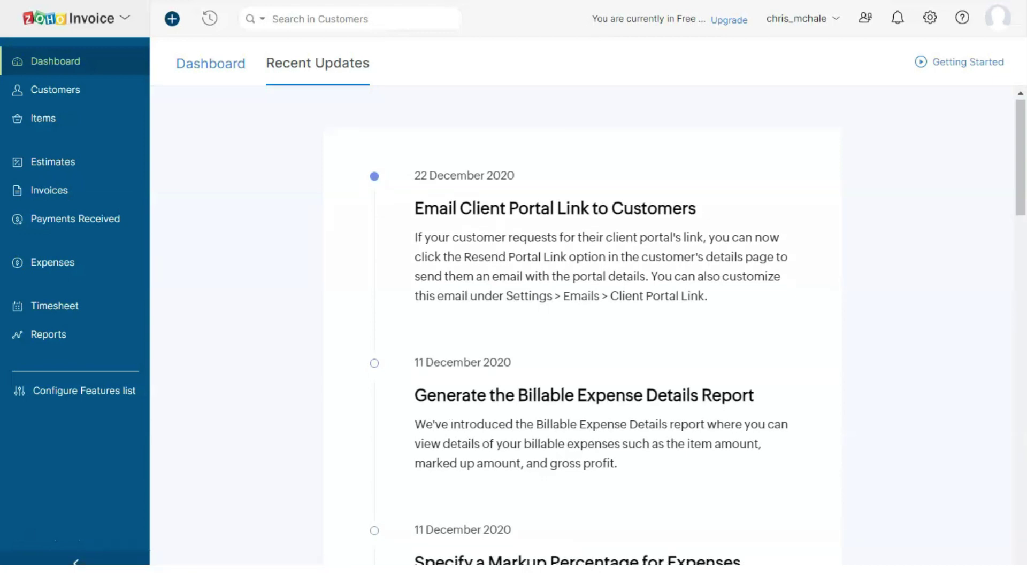
scroll(581, 326, down, 1)
scroll(581, 327, down, 1)
scroll(582, 326, down, 1)
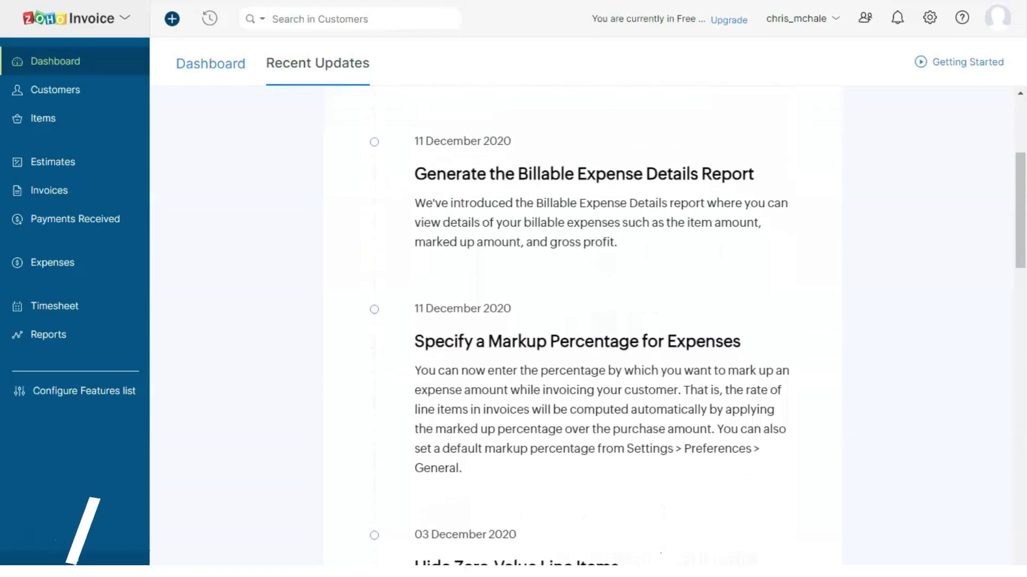
scroll(582, 326, down, 1)
scroll(582, 326, down, 1)
scroll(582, 325, down, 1)
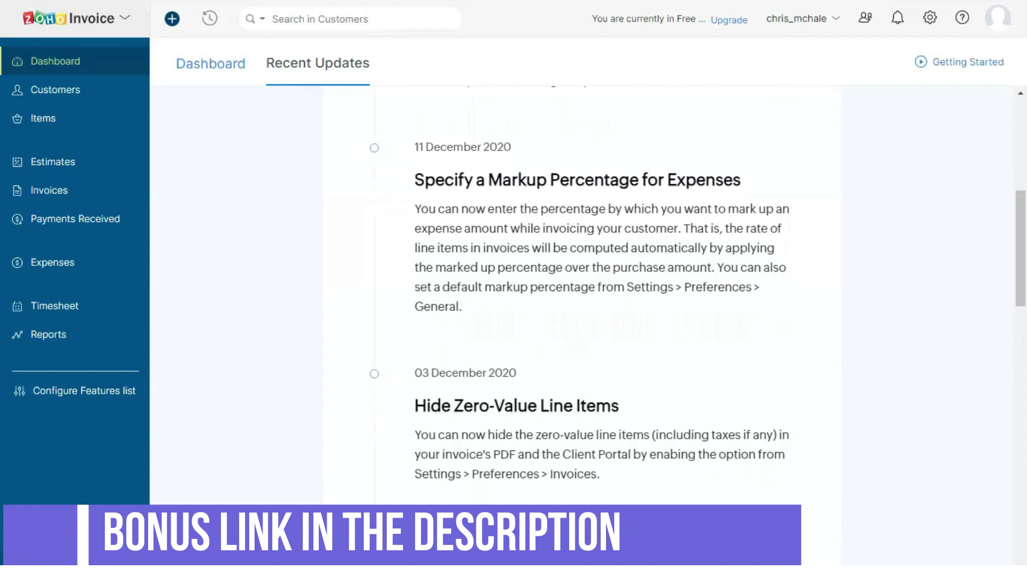
scroll(581, 326, down, 1)
scroll(581, 326, down, 1)
scroll(581, 326, down, 2)
scroll(582, 326, down, 2)
scroll(581, 325, down, 1)
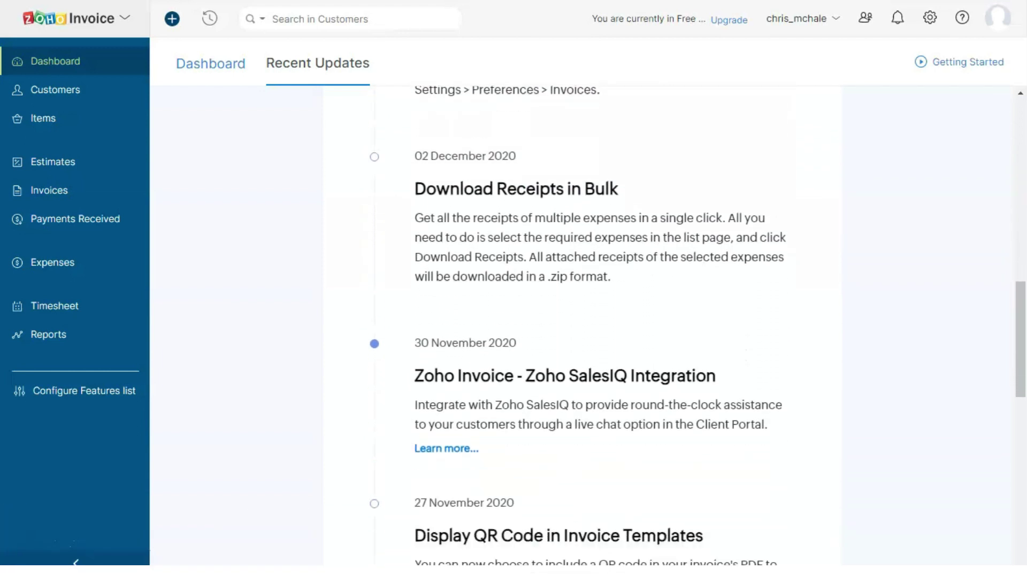
Step: Visit the Customers, Items, Estimates and Invoices modules from the sidebar
click(55, 89)
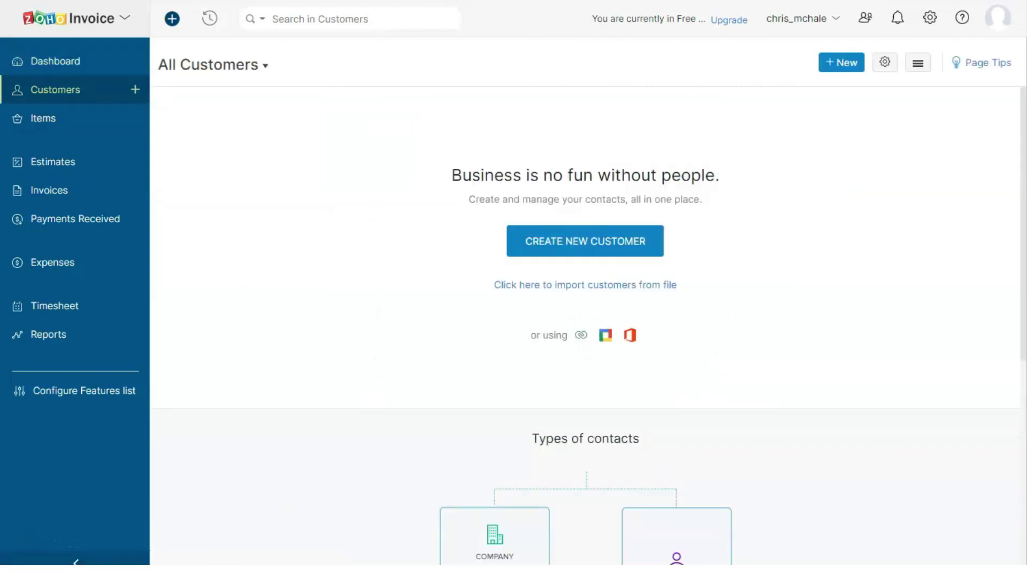
scroll(589, 326, down, 1)
scroll(589, 326, down, 1)
scroll(590, 326, down, 1)
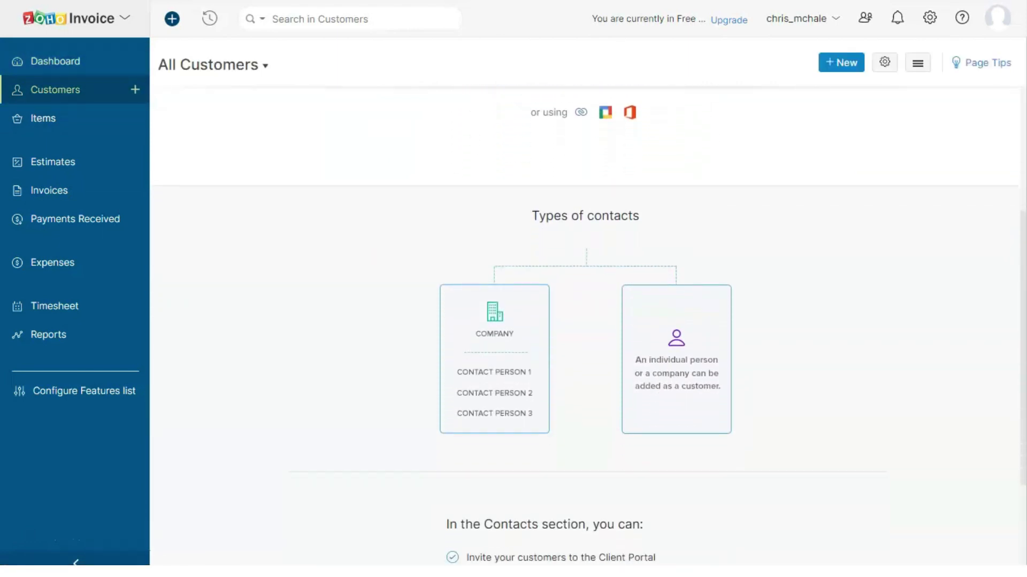
scroll(590, 325, down, 1)
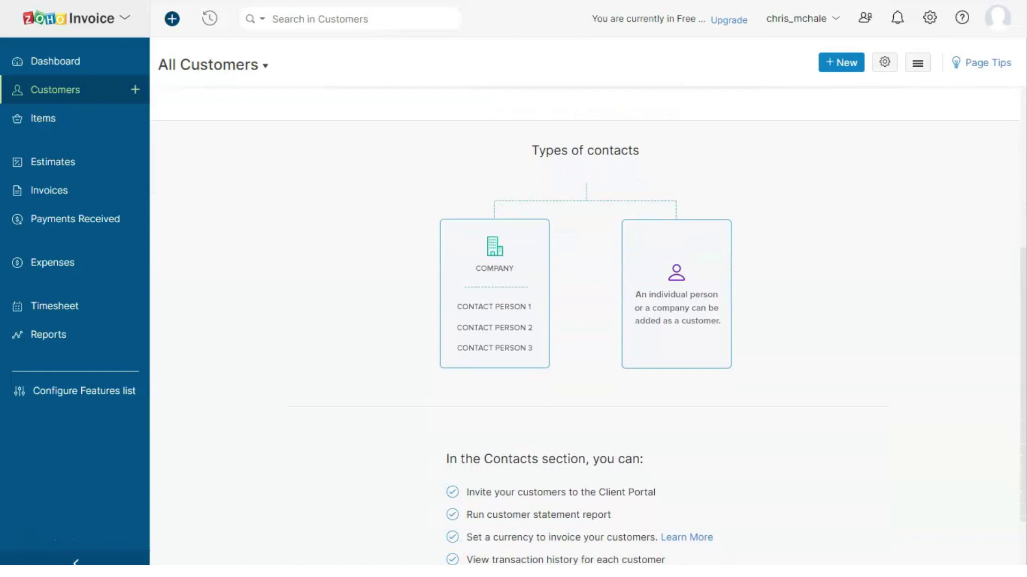
scroll(589, 325, down, 1)
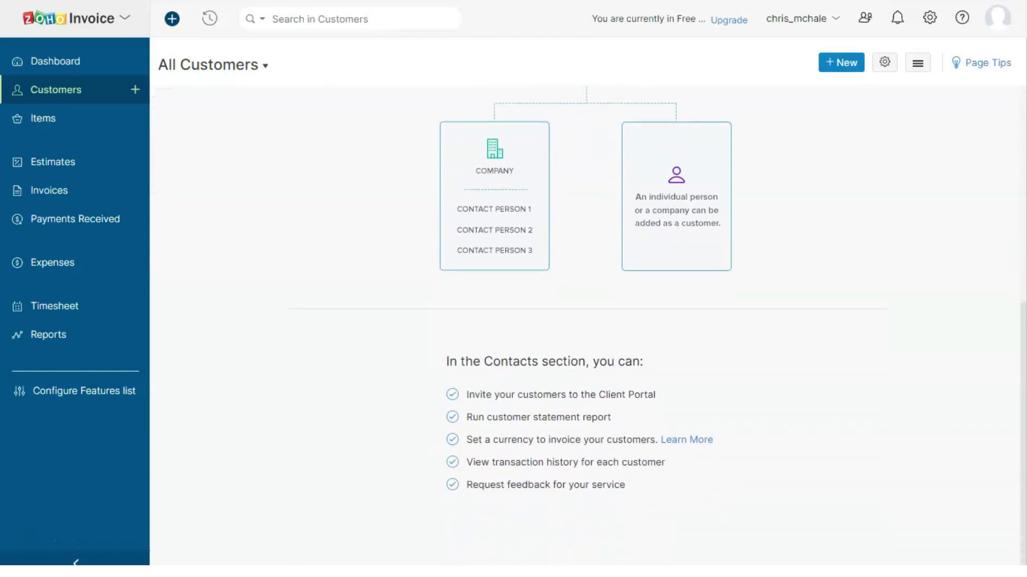
click(42, 117)
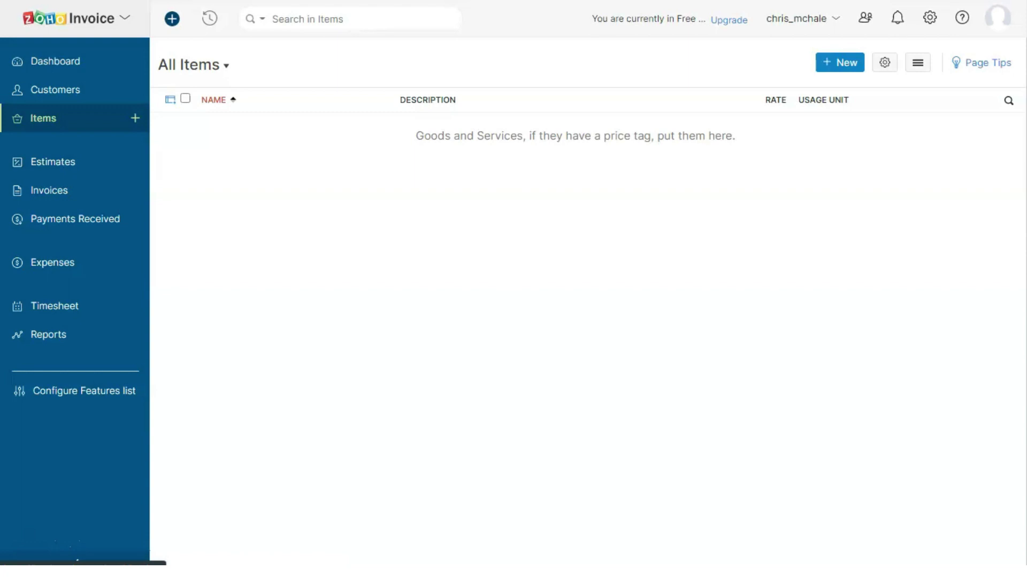
click(53, 161)
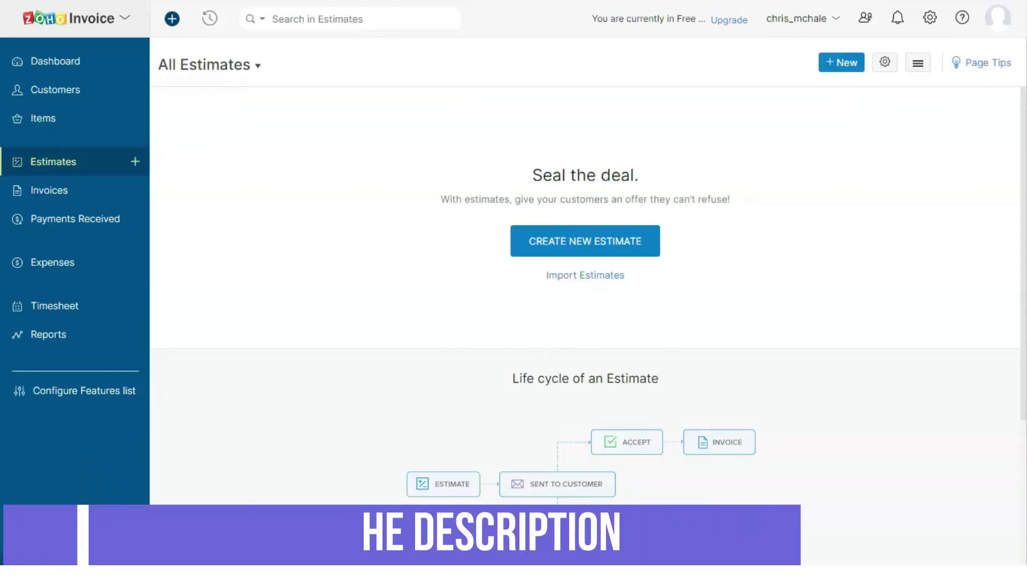
scroll(585, 321, down, 1)
scroll(586, 320, down, 2)
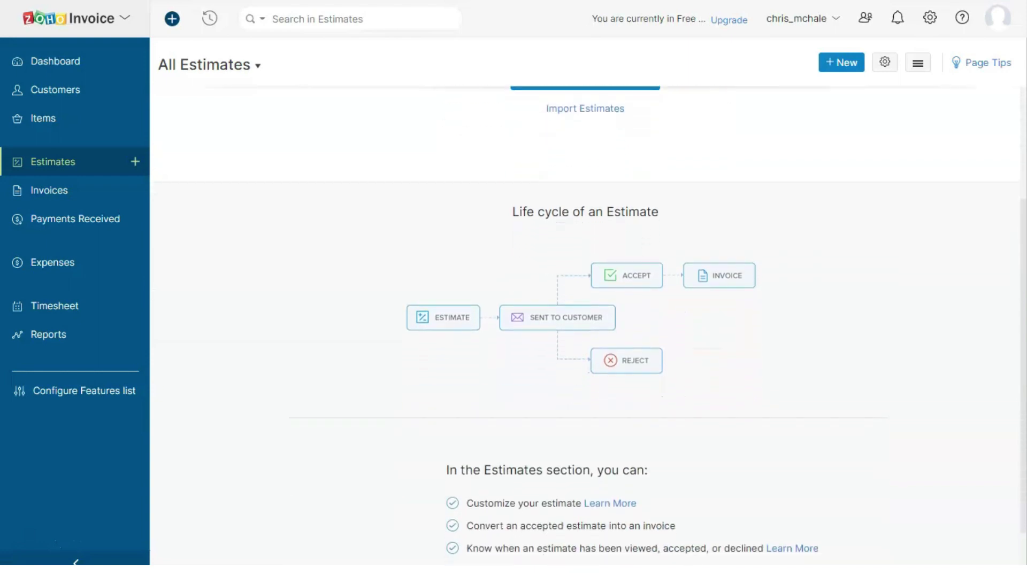
scroll(586, 321, down, 1)
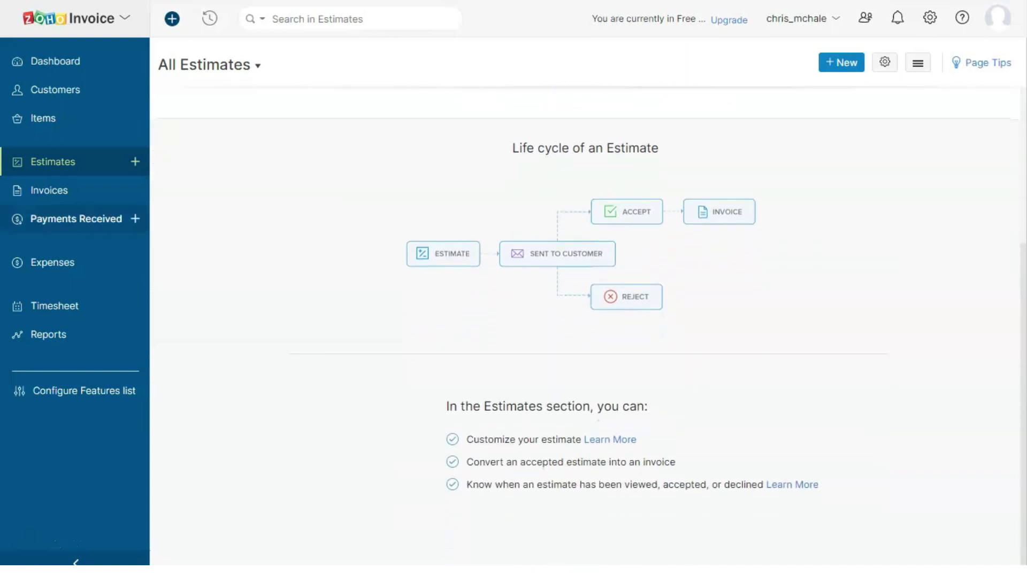
click(49, 190)
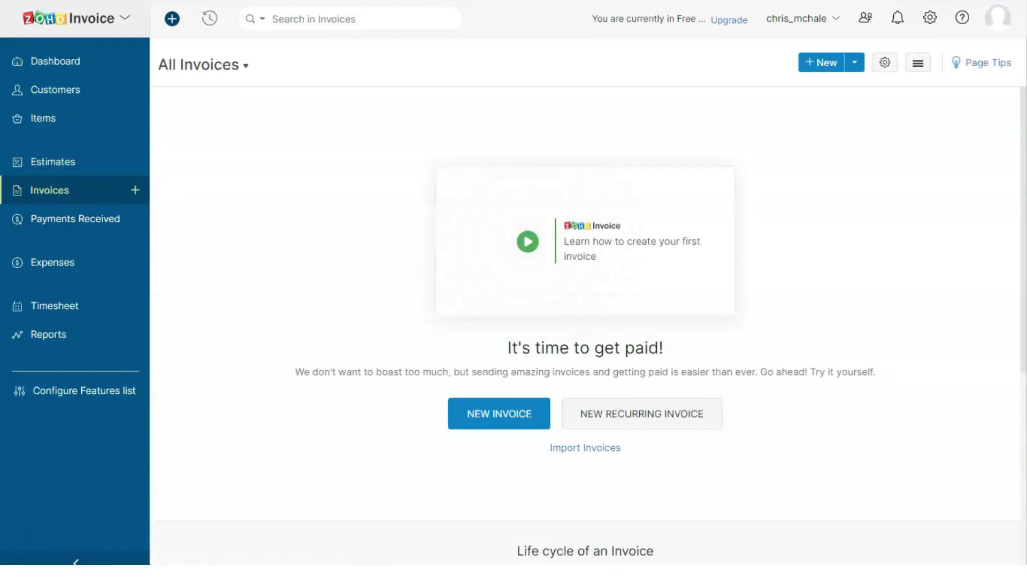
scroll(586, 322, down, 2)
scroll(585, 321, down, 2)
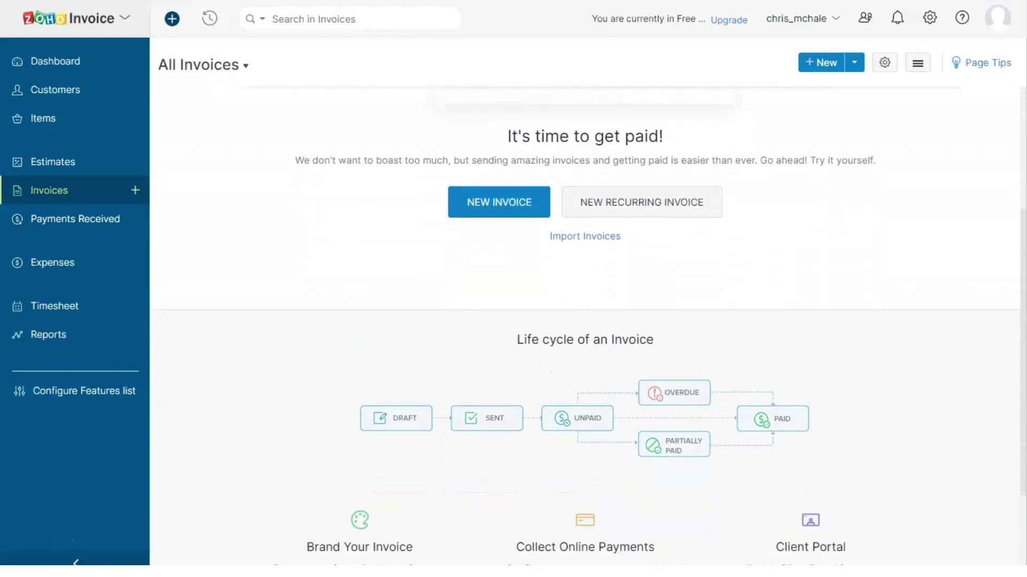
scroll(585, 321, down, 2)
scroll(586, 321, down, 1)
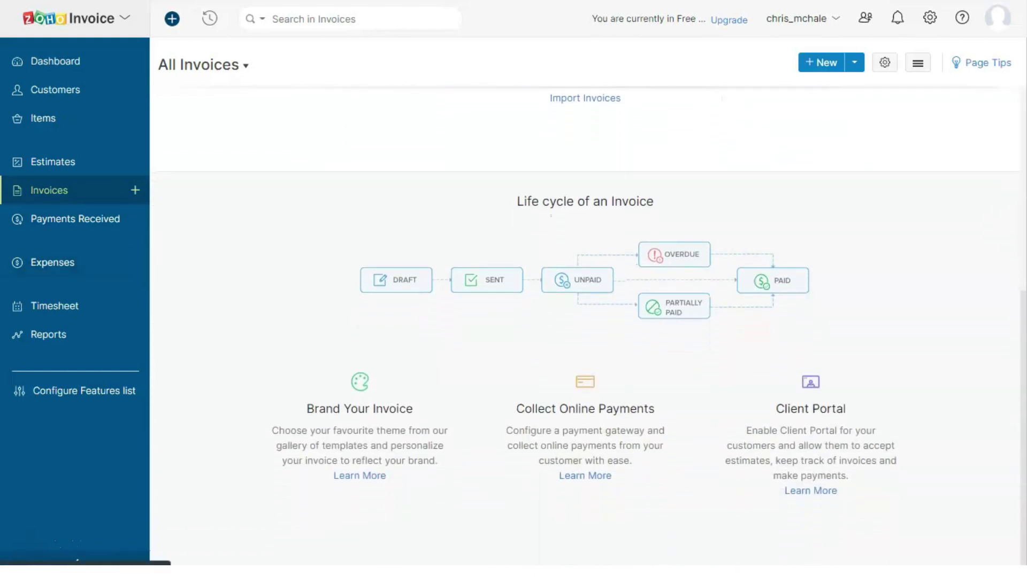
Step: Browse the Payments Received, Expenses, Timesheet and Reports modules in turn
click(76, 220)
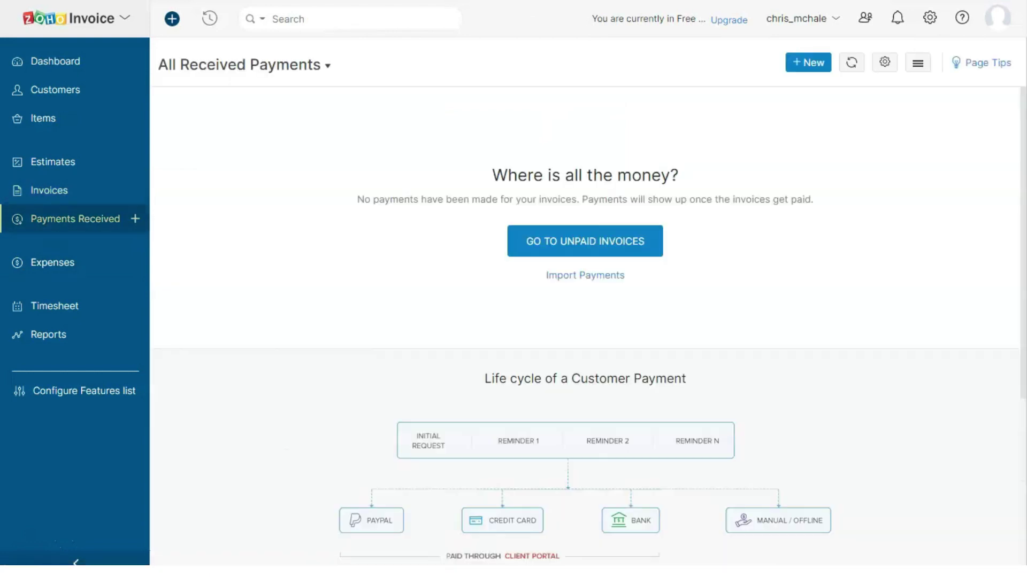
scroll(586, 321, down, 1)
scroll(585, 321, down, 1)
scroll(586, 320, down, 1)
scroll(586, 321, down, 1)
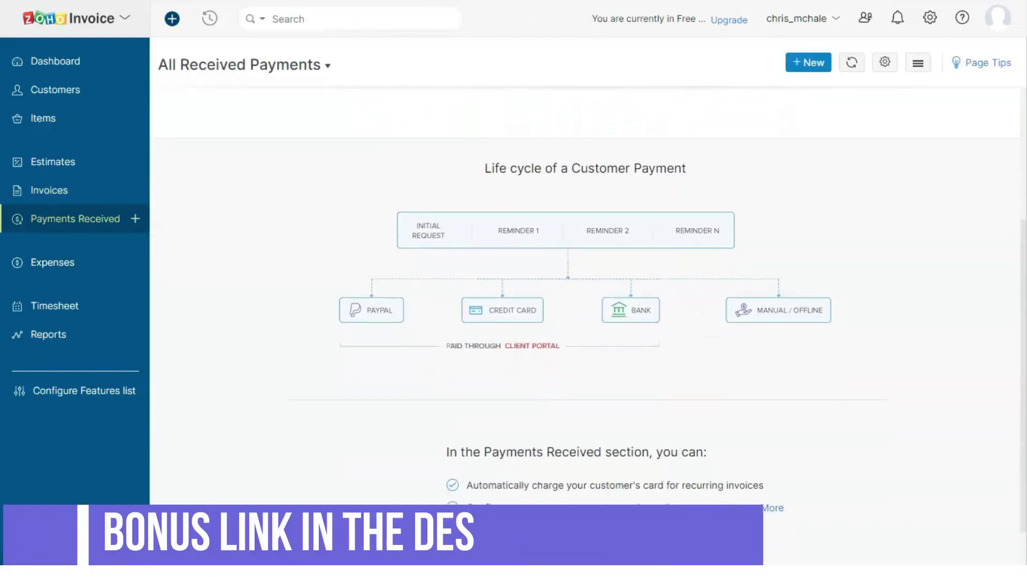
scroll(585, 321, down, 1)
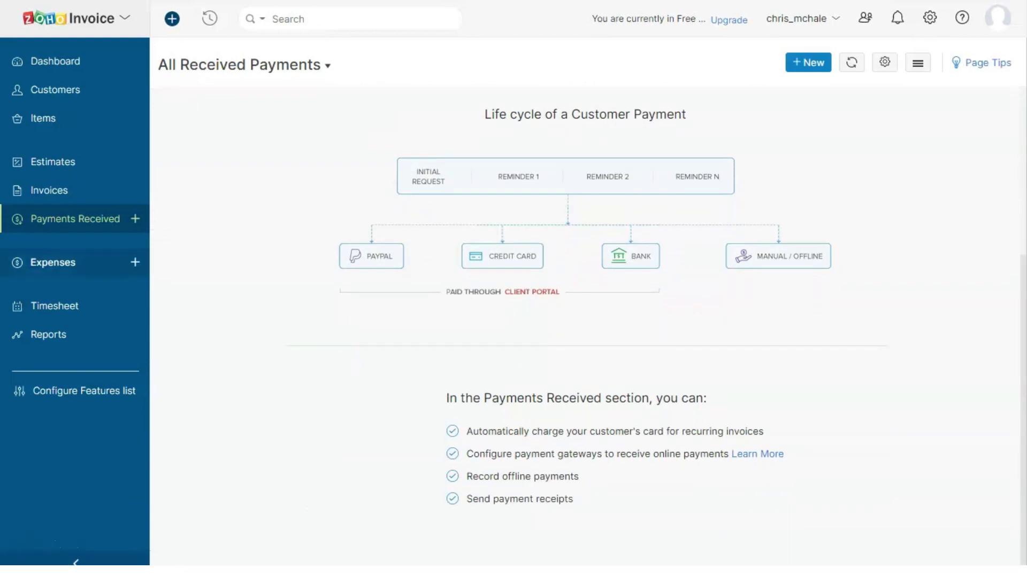
click(53, 262)
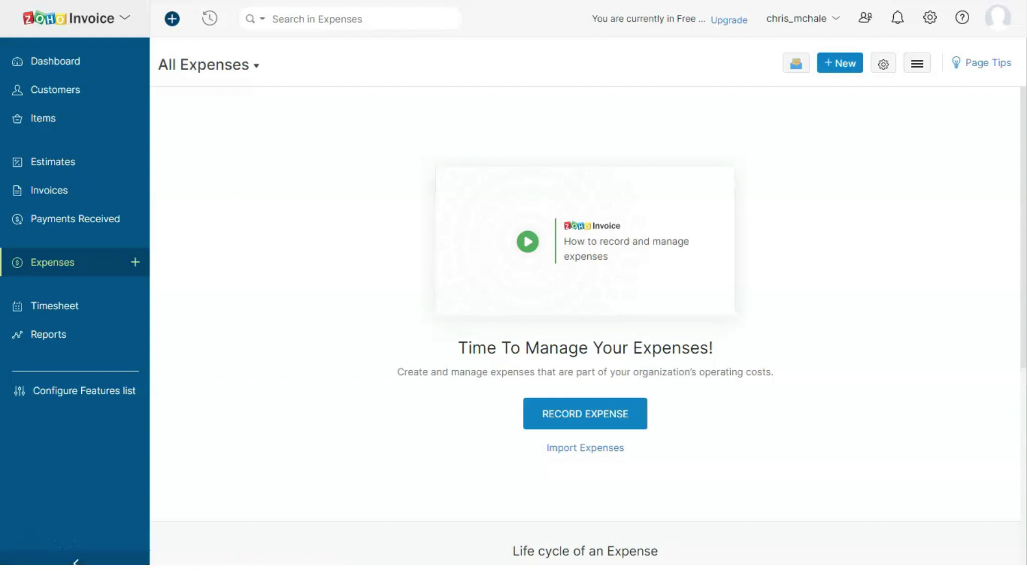
scroll(586, 322, down, 2)
scroll(586, 321, down, 2)
scroll(585, 321, down, 2)
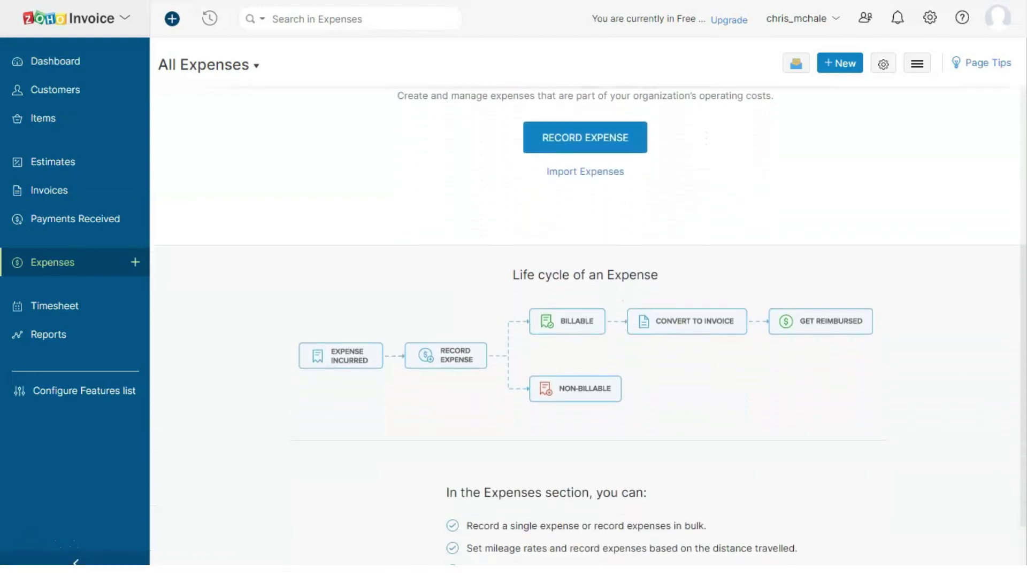
scroll(586, 321, down, 2)
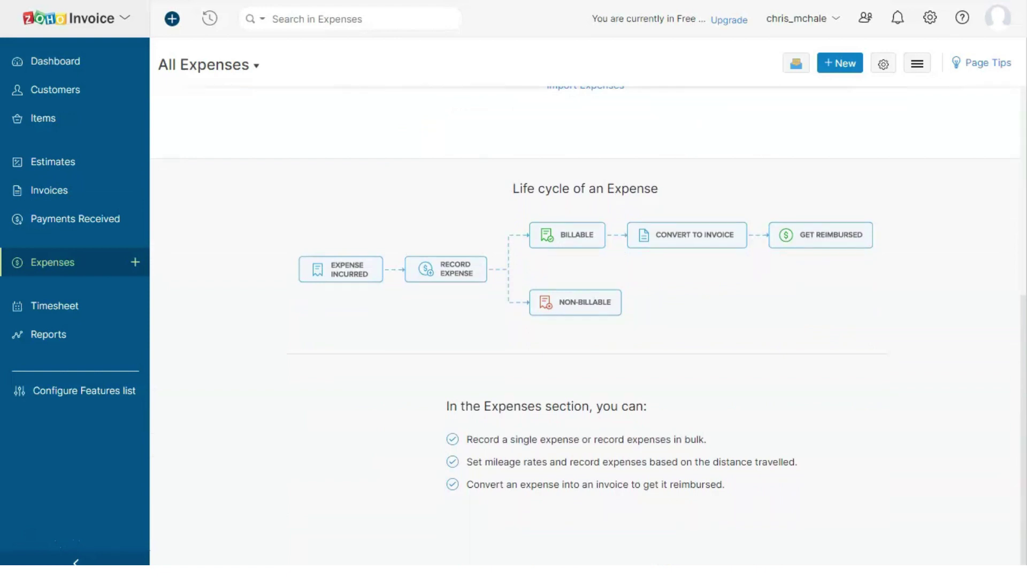
click(56, 305)
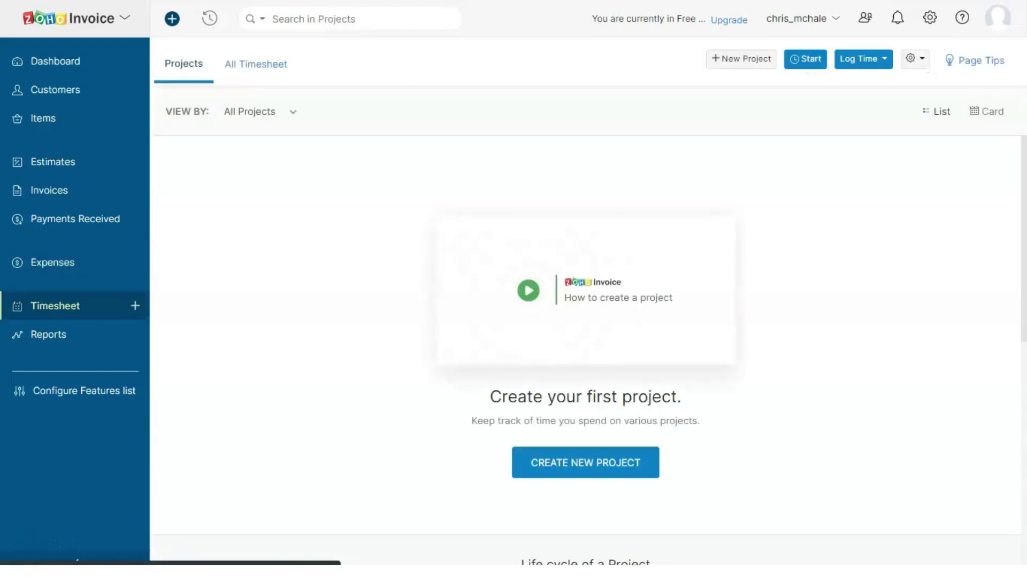
scroll(585, 321, down, 1)
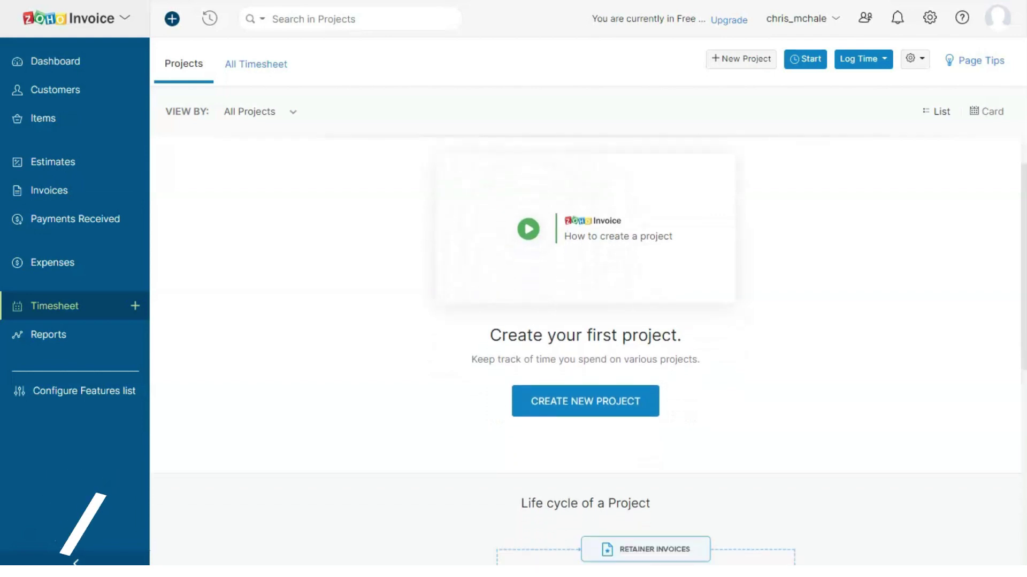
scroll(586, 322, down, 1)
scroll(586, 320, down, 1)
scroll(585, 321, down, 1)
scroll(585, 321, down, 1)
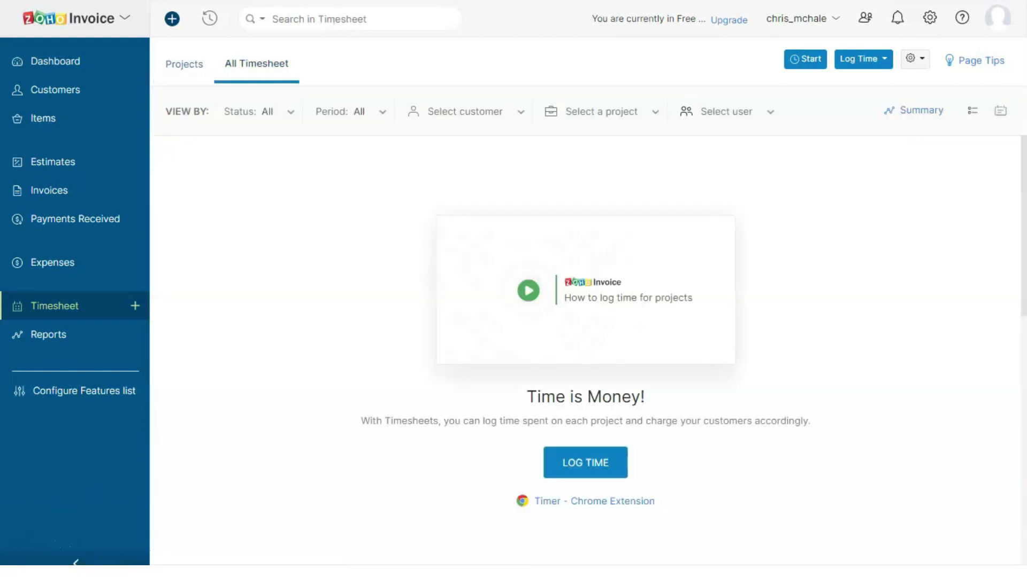
scroll(585, 321, down, 1)
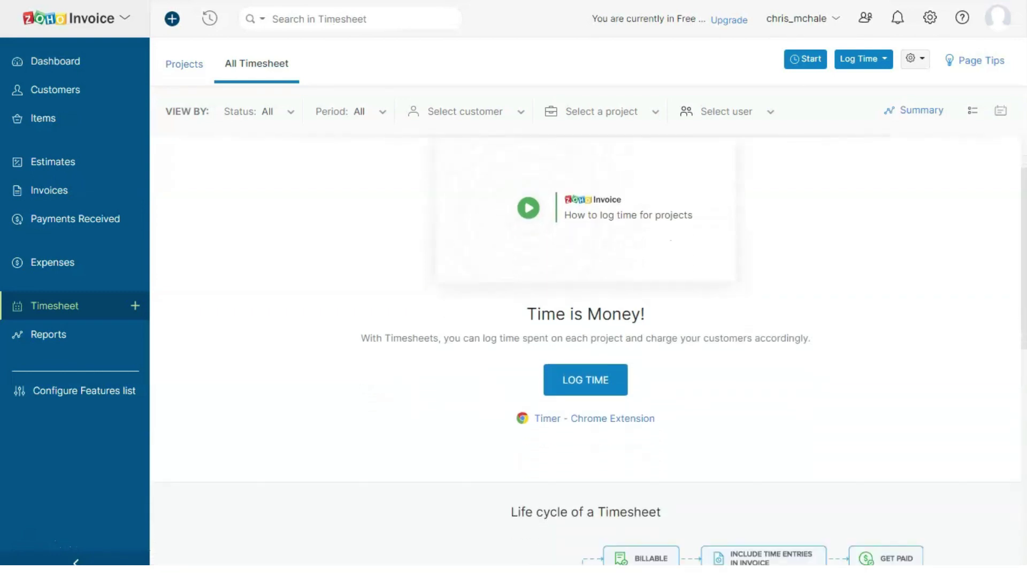
scroll(586, 321, down, 2)
scroll(585, 321, down, 2)
scroll(586, 322, down, 1)
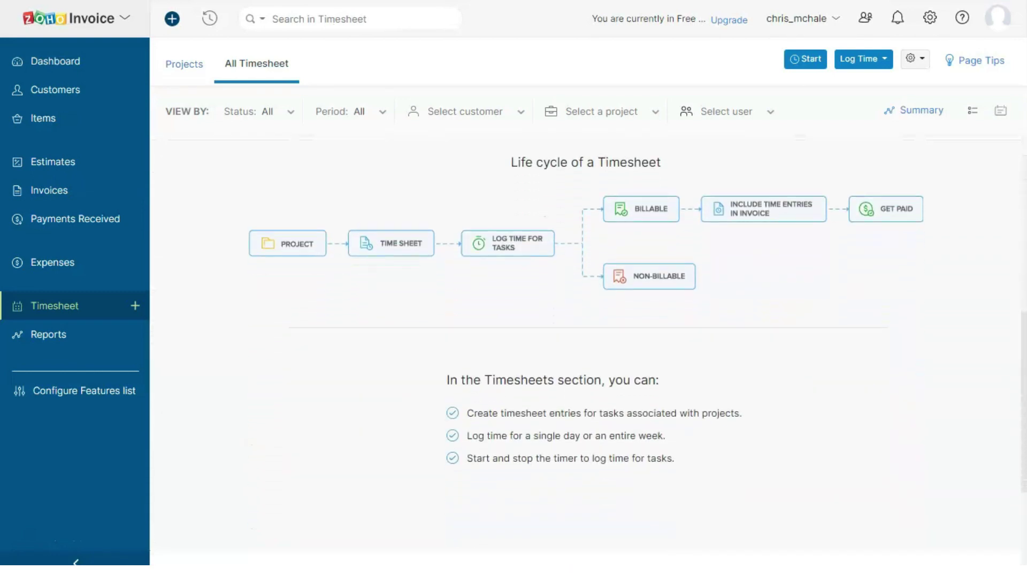
click(48, 334)
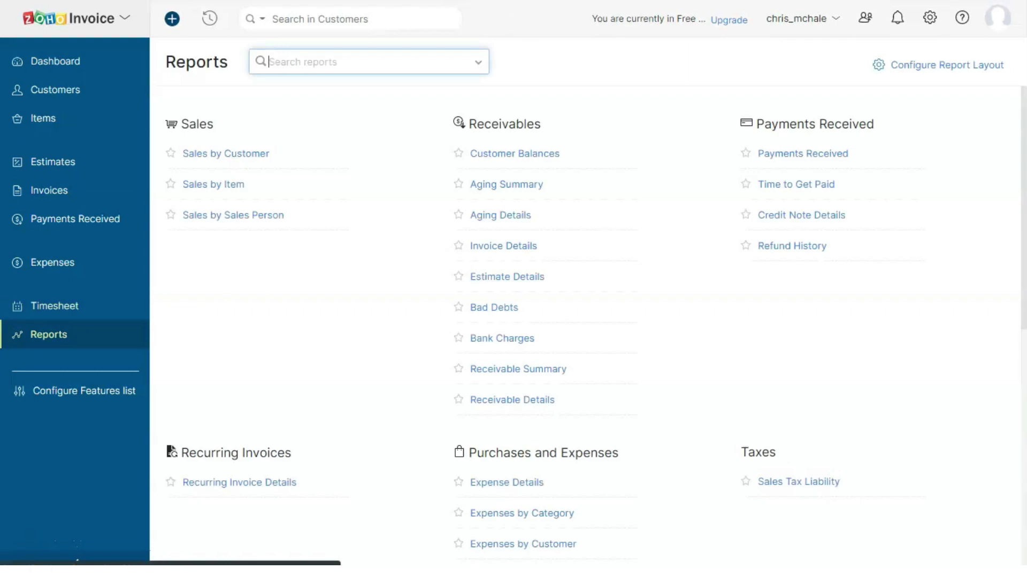
scroll(593, 321, down, 1)
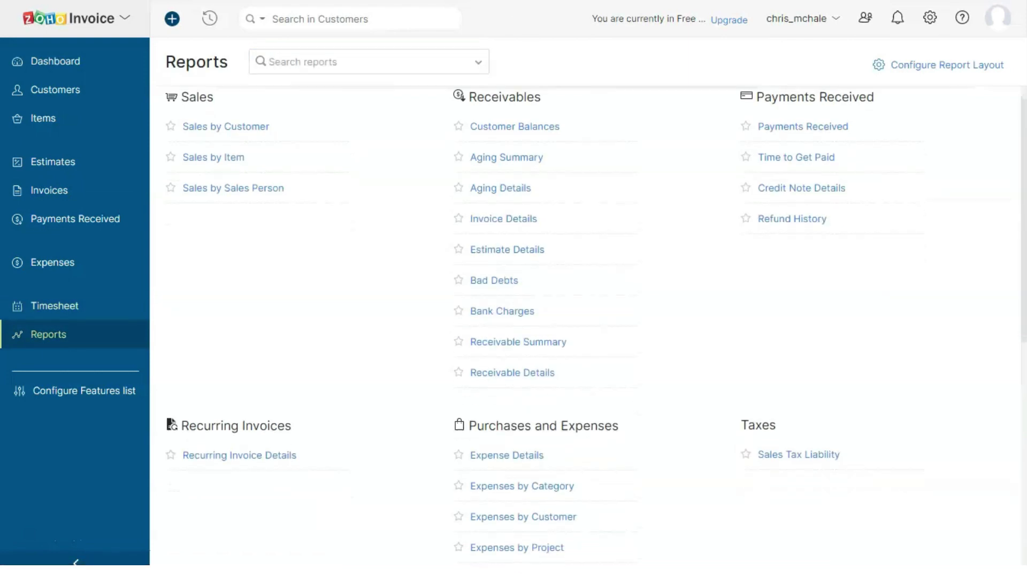
scroll(593, 320, down, 1)
scroll(594, 321, down, 1)
scroll(593, 321, down, 1)
scroll(594, 321, down, 1)
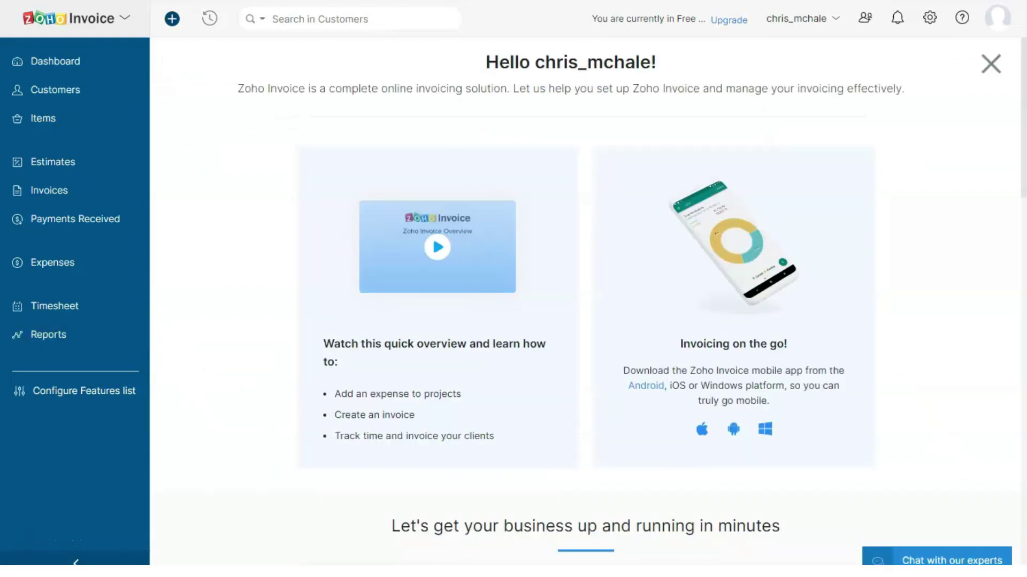
scroll(586, 321, down, 1)
scroll(586, 321, down, 1)
scroll(585, 321, down, 1)
scroll(586, 321, down, 1)
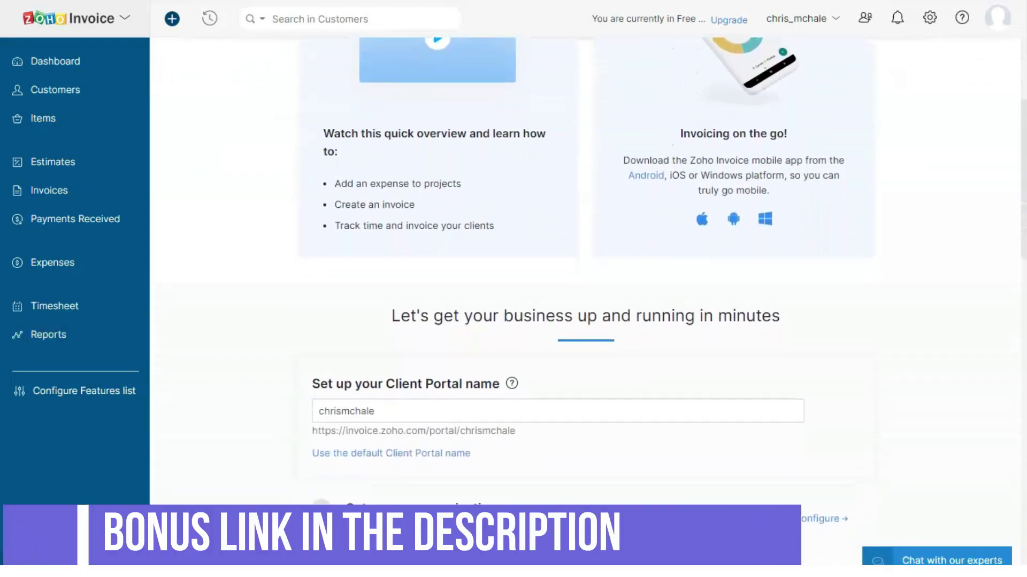
scroll(585, 321, down, 1)
scroll(586, 321, down, 1)
scroll(586, 320, down, 1)
scroll(585, 321, down, 1)
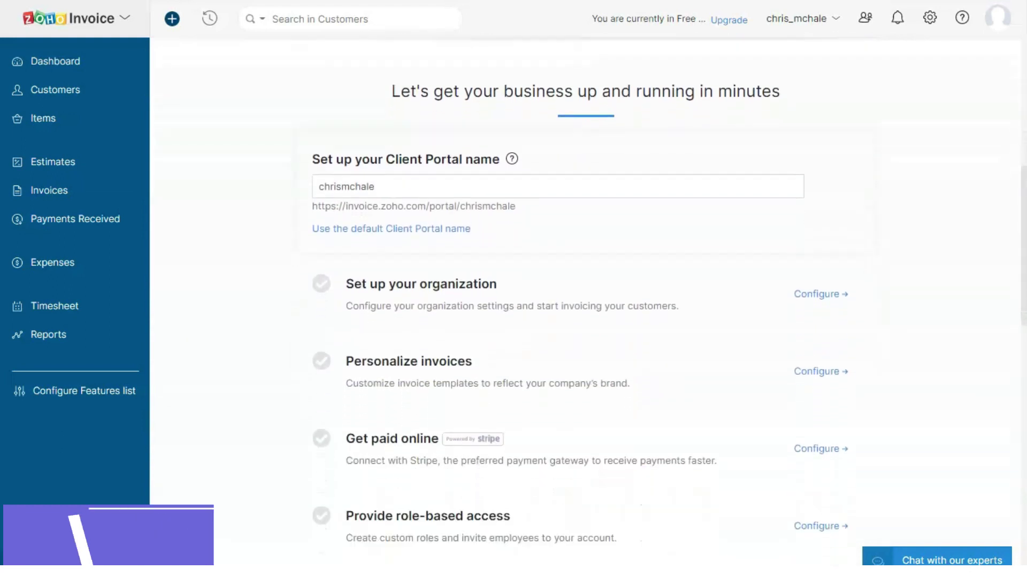
scroll(586, 321, down, 1)
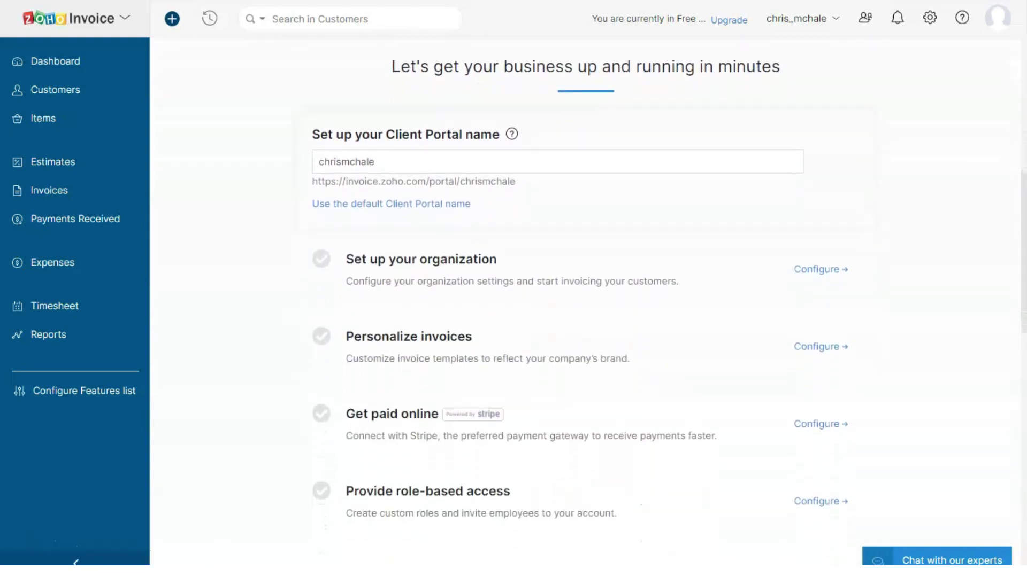
scroll(585, 321, down, 1)
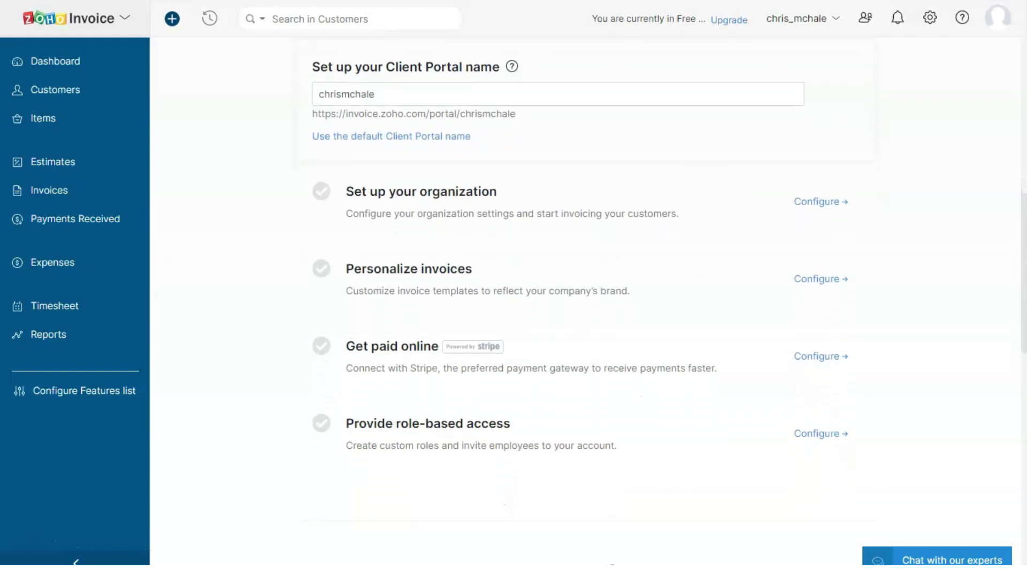
scroll(585, 321, down, 2)
scroll(585, 321, down, 2)
scroll(586, 322, down, 1)
scroll(586, 322, down, 1)
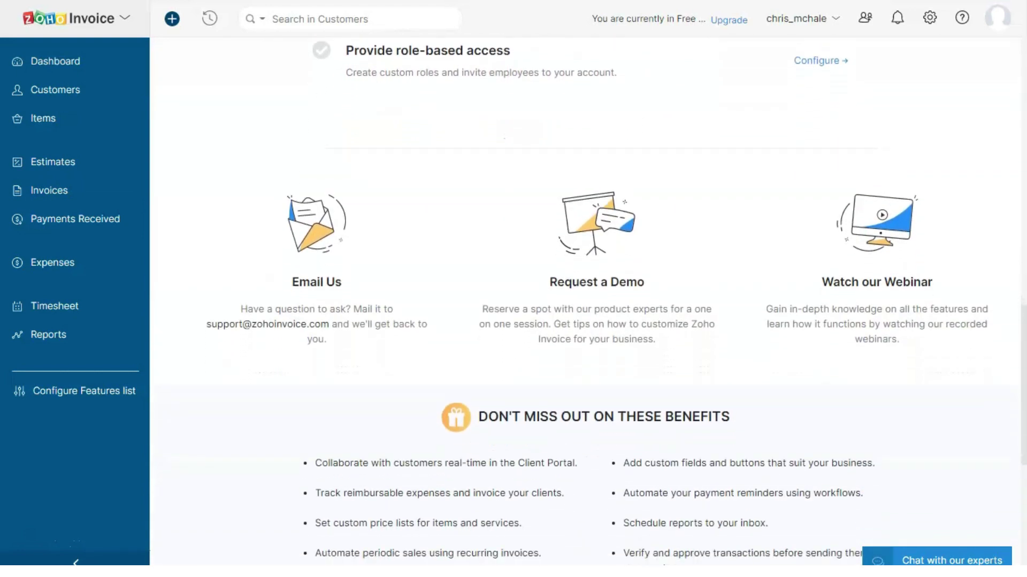
scroll(585, 321, down, 1)
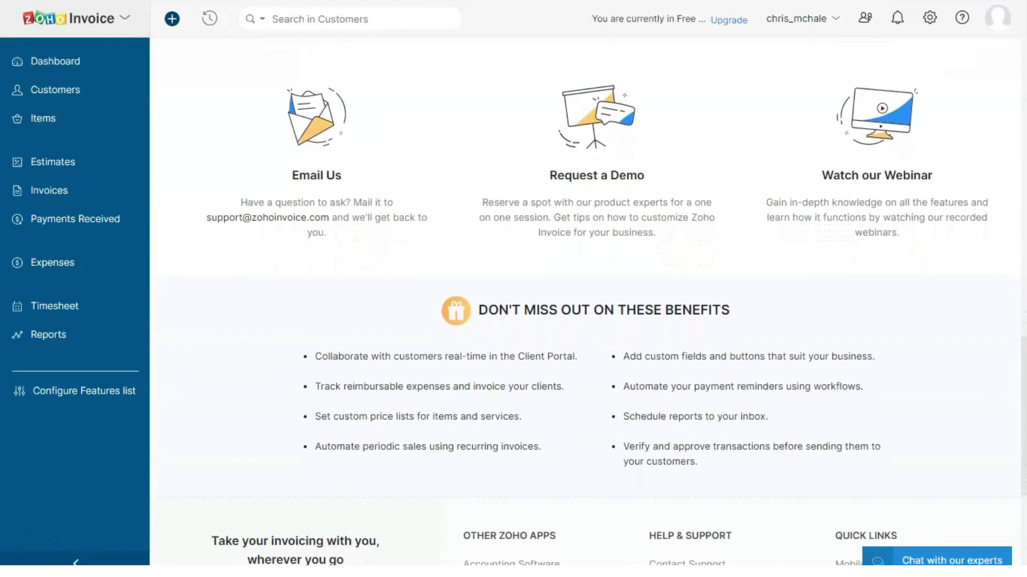
scroll(586, 320, down, 1)
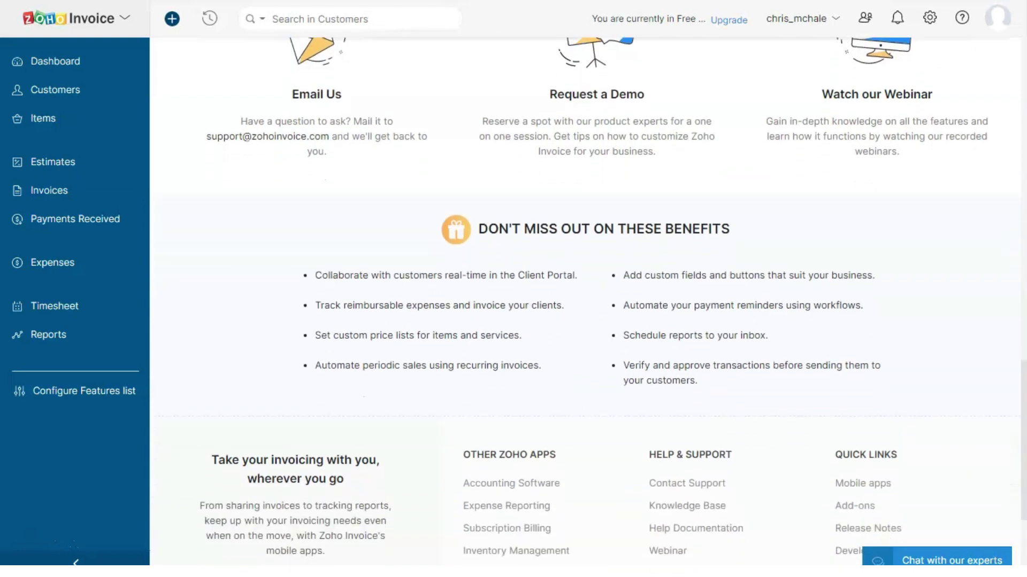
scroll(586, 321, down, 2)
scroll(586, 321, down, 1)
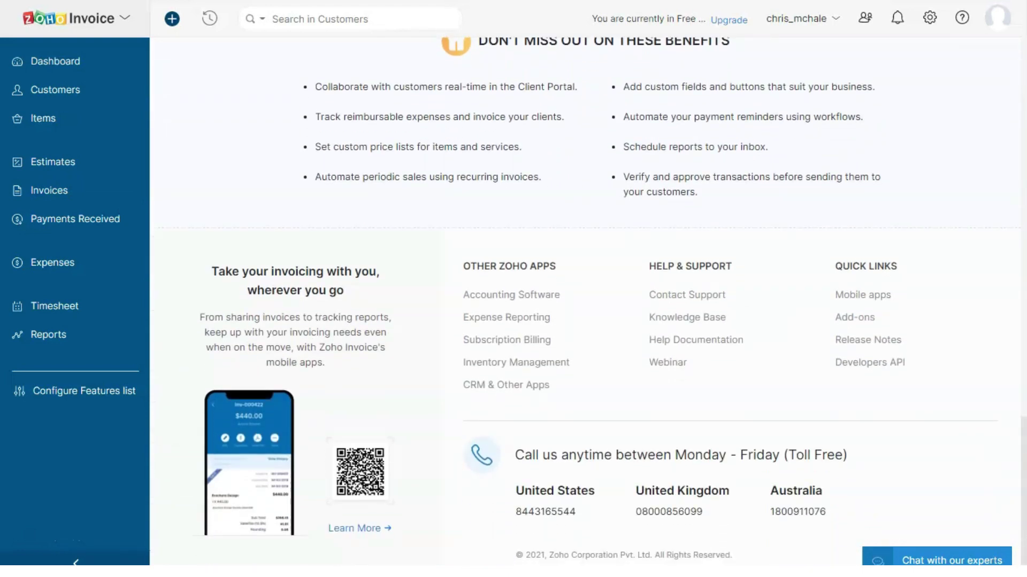